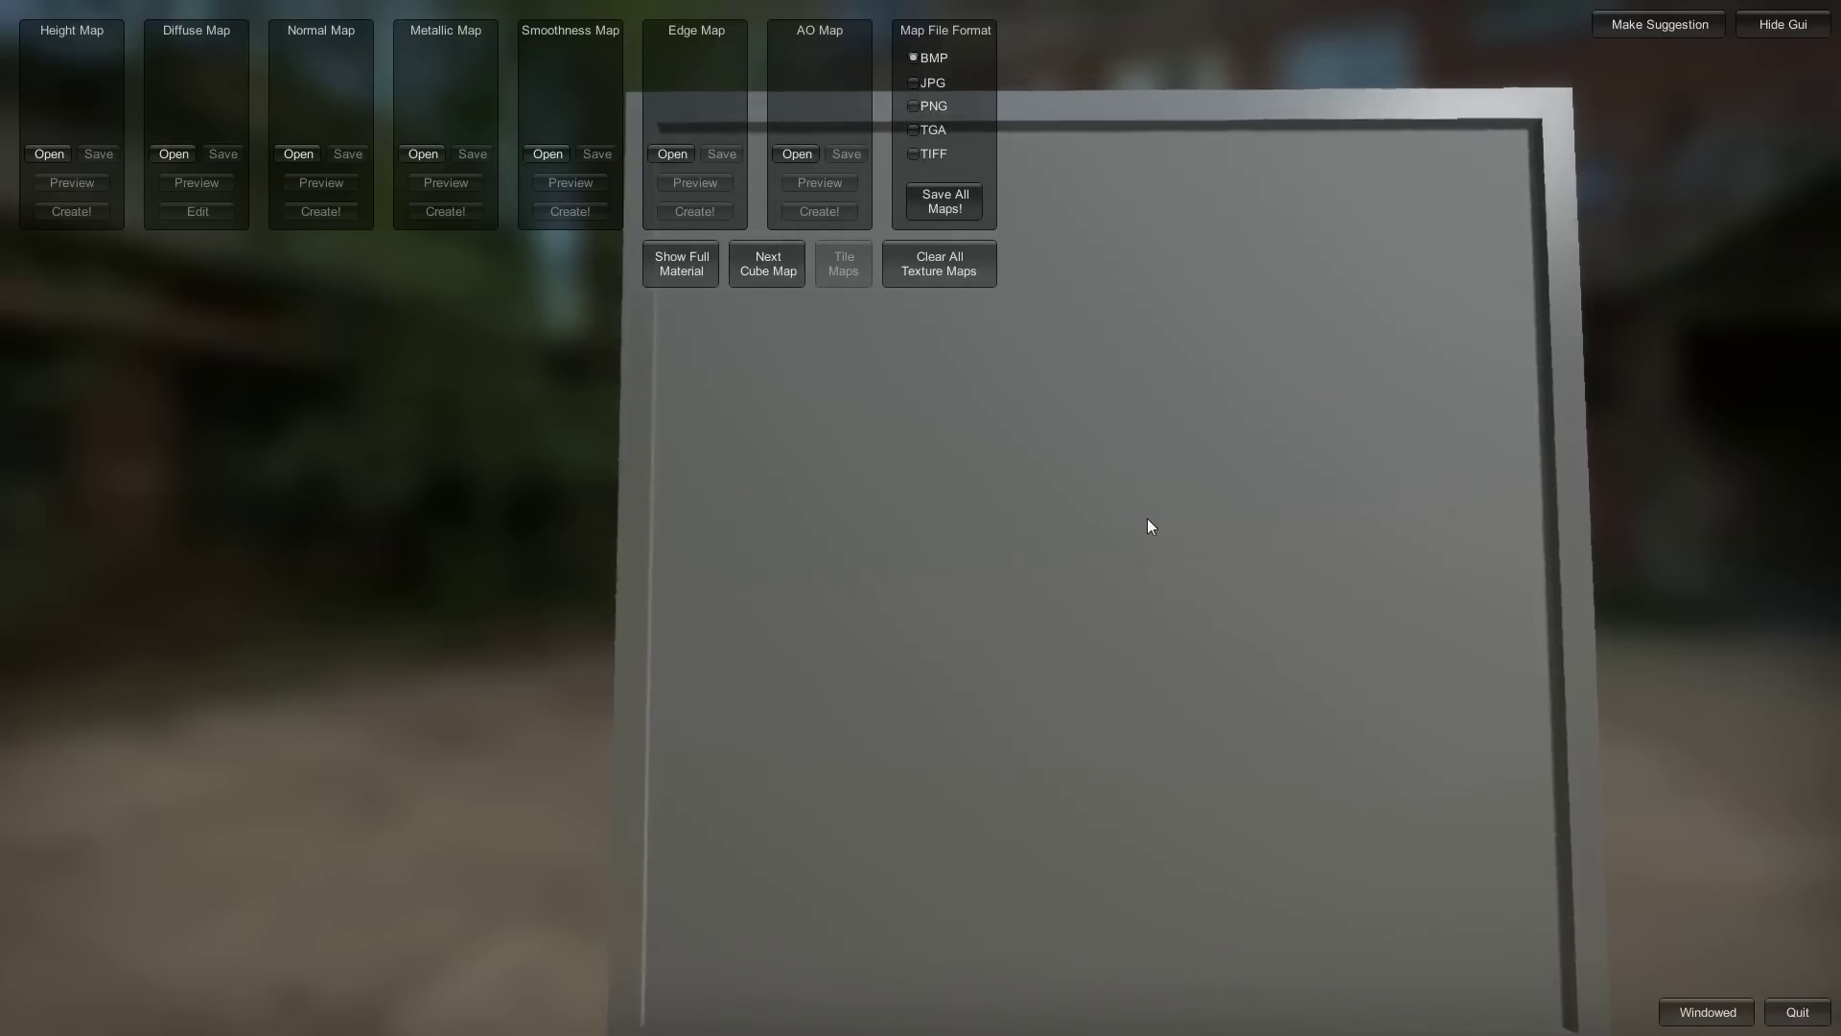
Load Soil_Cracked.jpg from the TextureTools5/Dev folder as the diffuse map
click(166, 150)
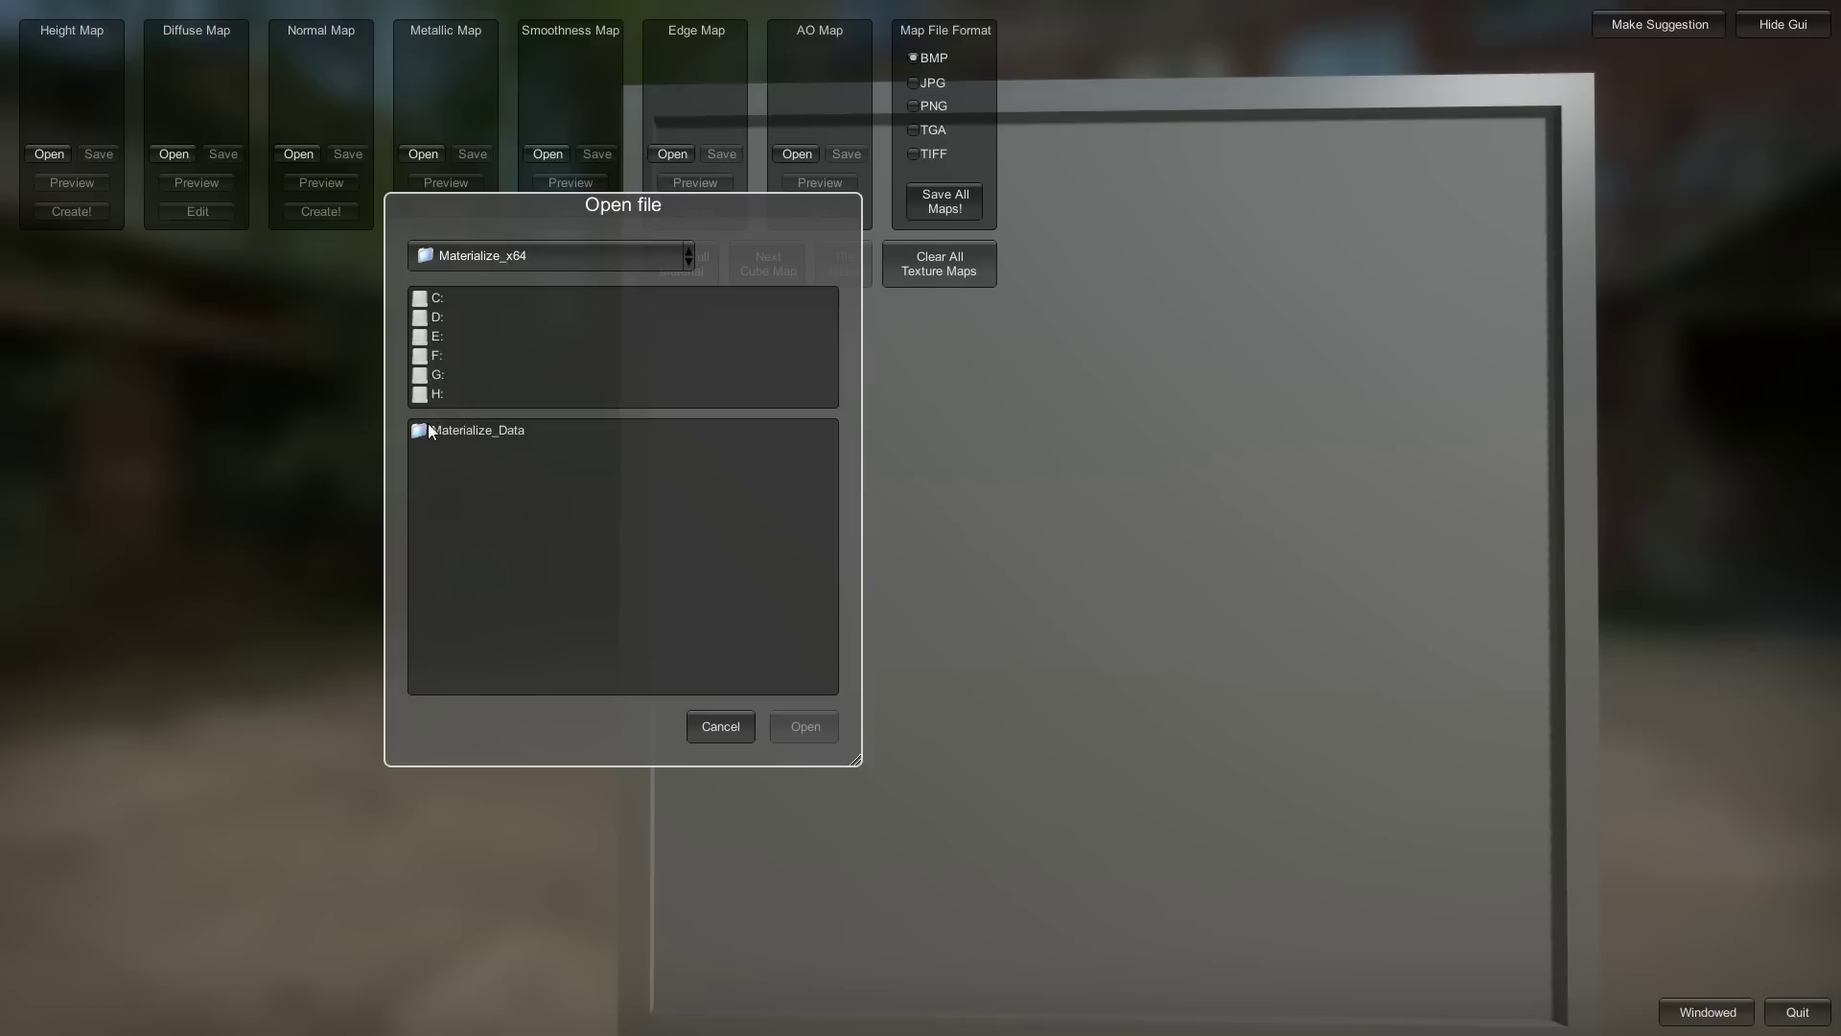
click(447, 260)
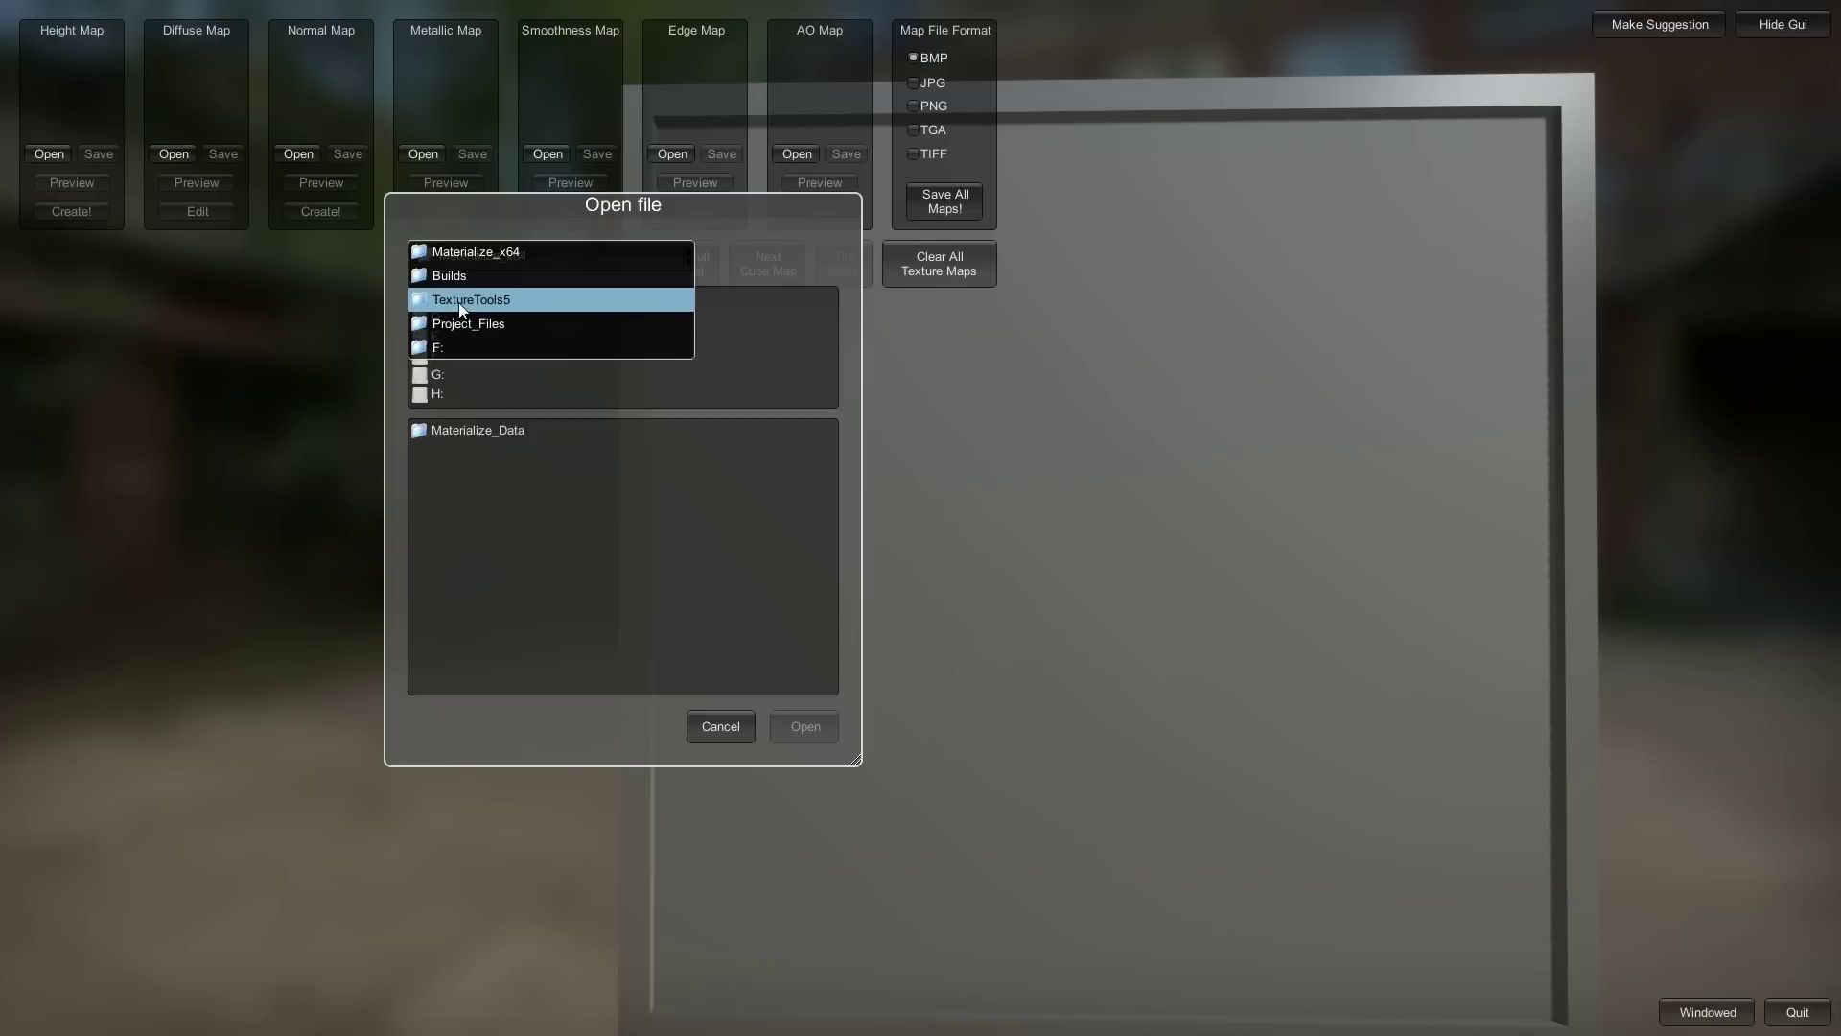
click(459, 303)
click(441, 464)
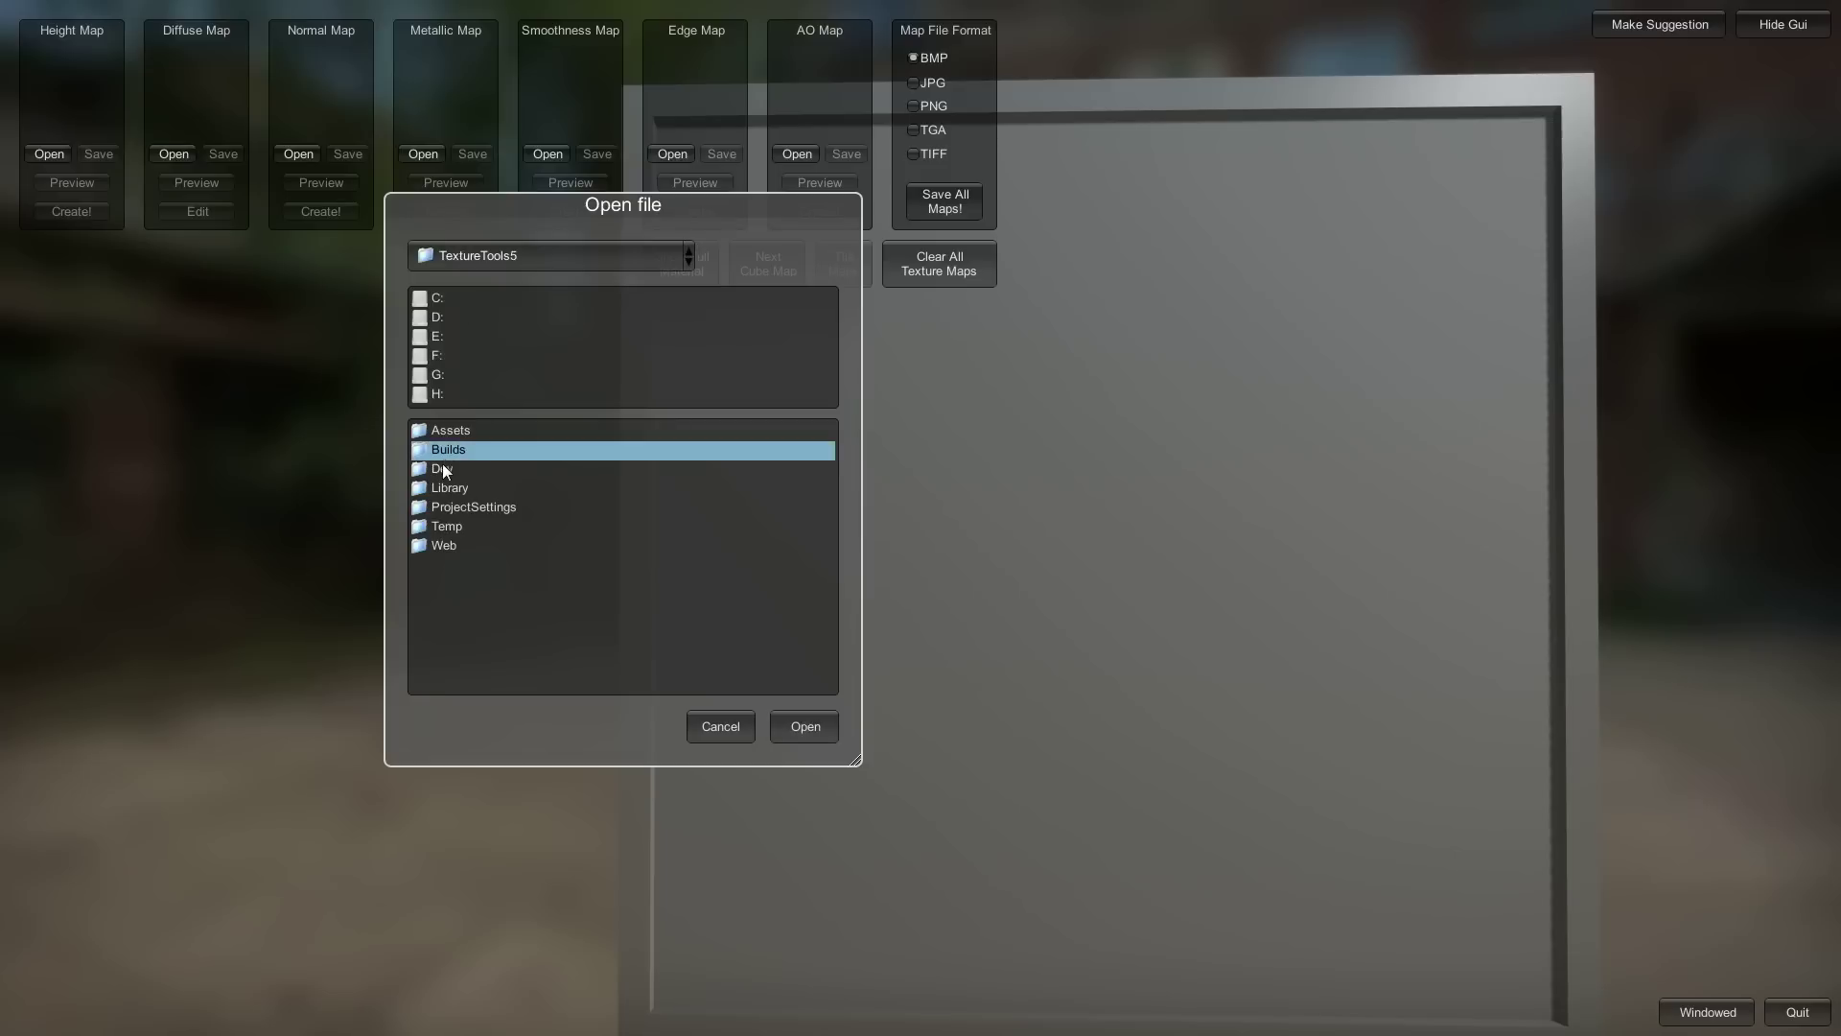
click(441, 464)
scroll(482, 537, down, 3)
scroll(510, 581, down, 2)
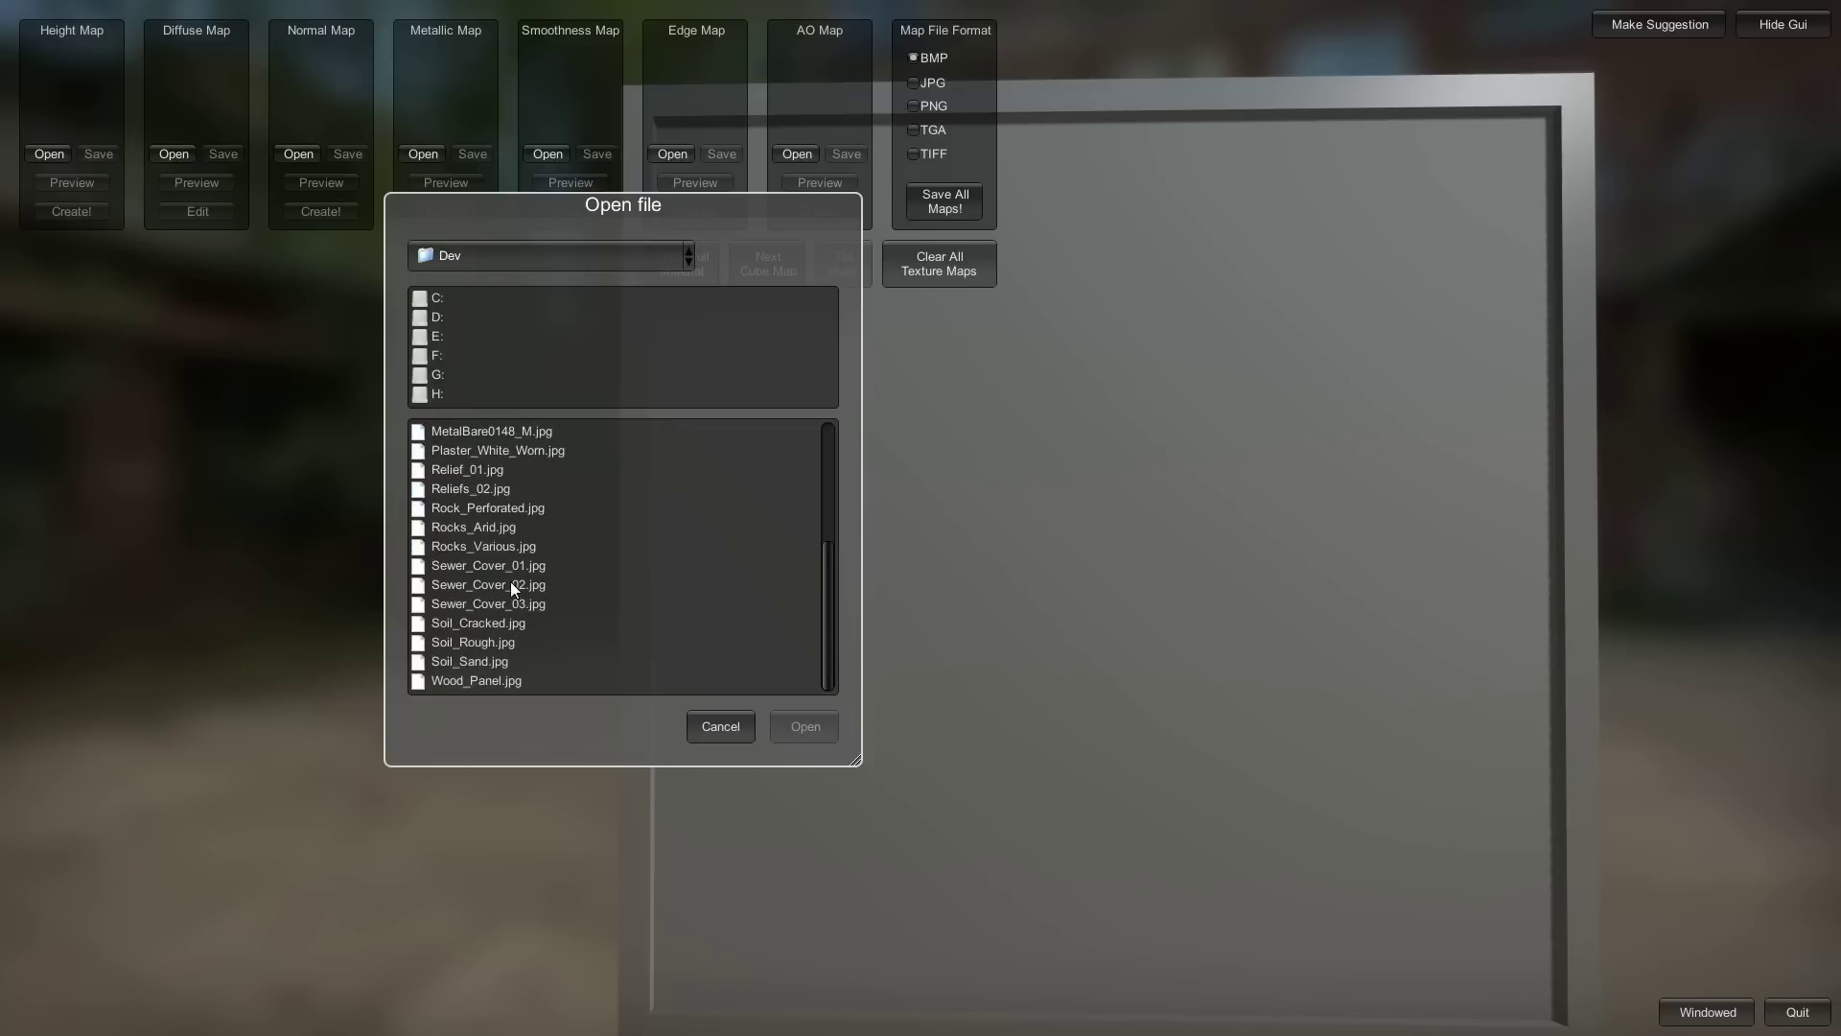
click(470, 625)
double_click(461, 622)
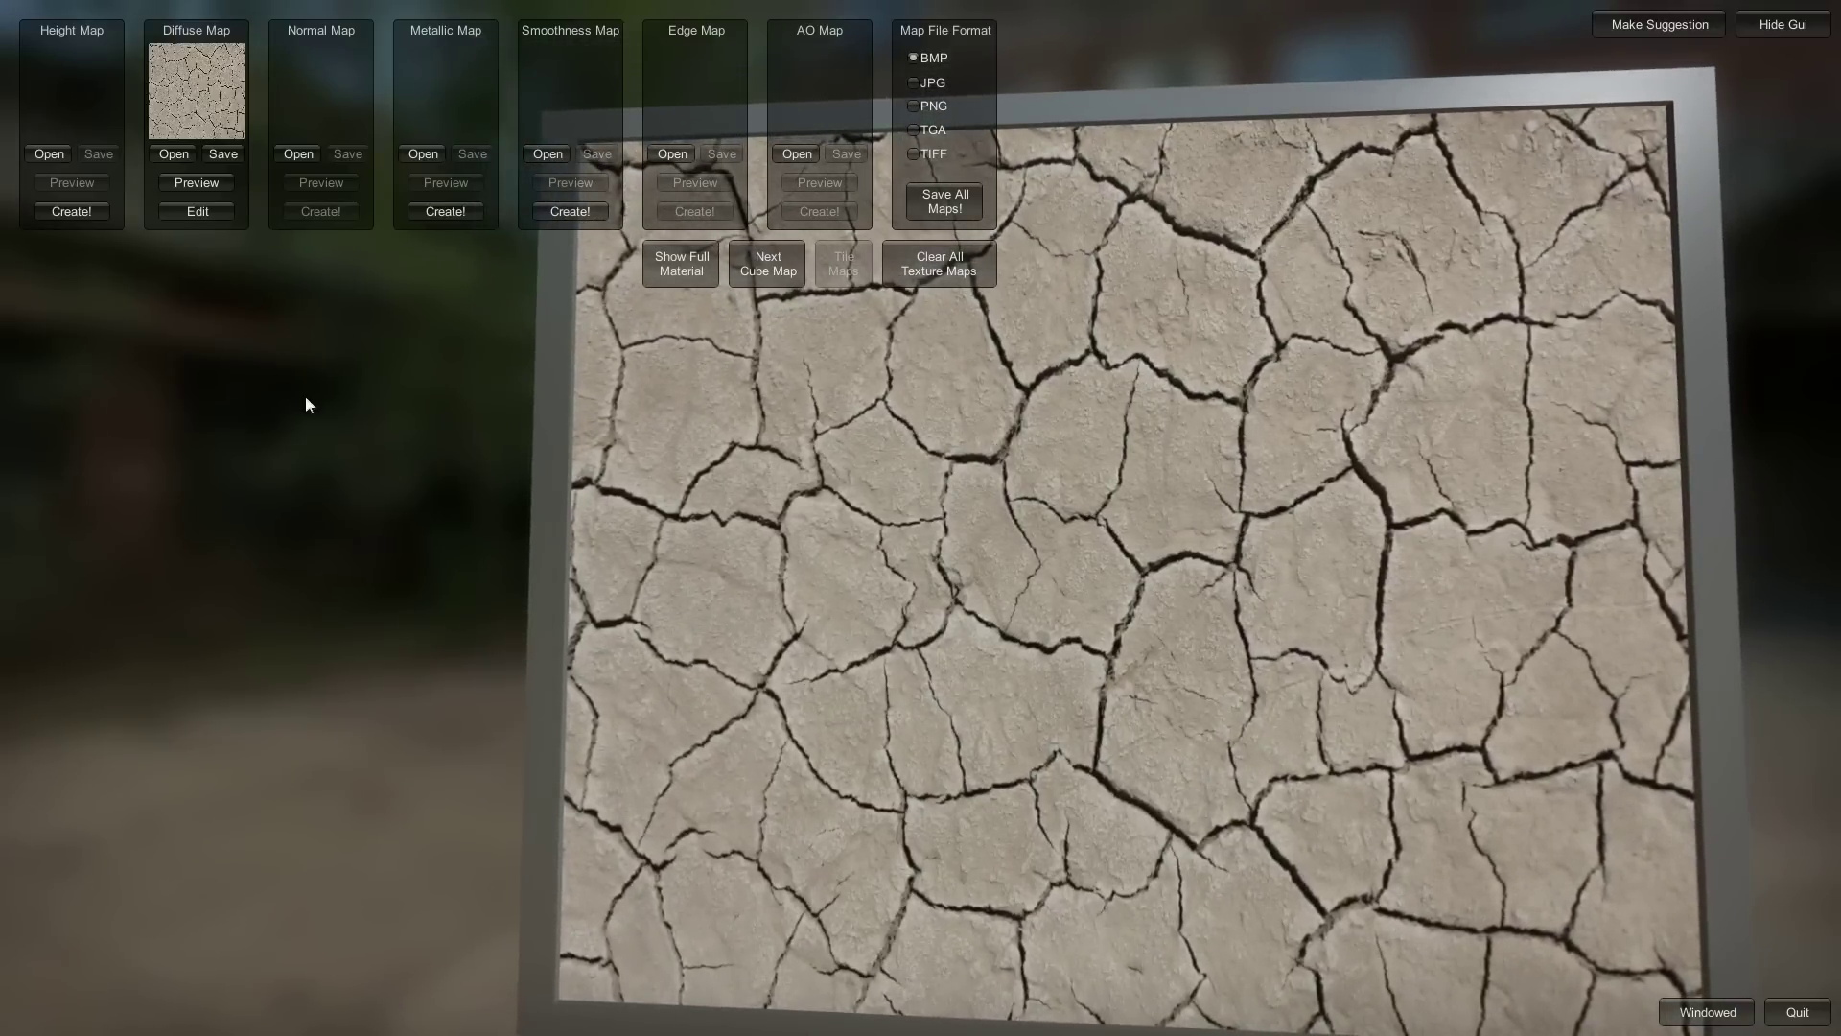
Open Height From Diffuse and apply the Cracks frequency contrast preset
click(67, 211)
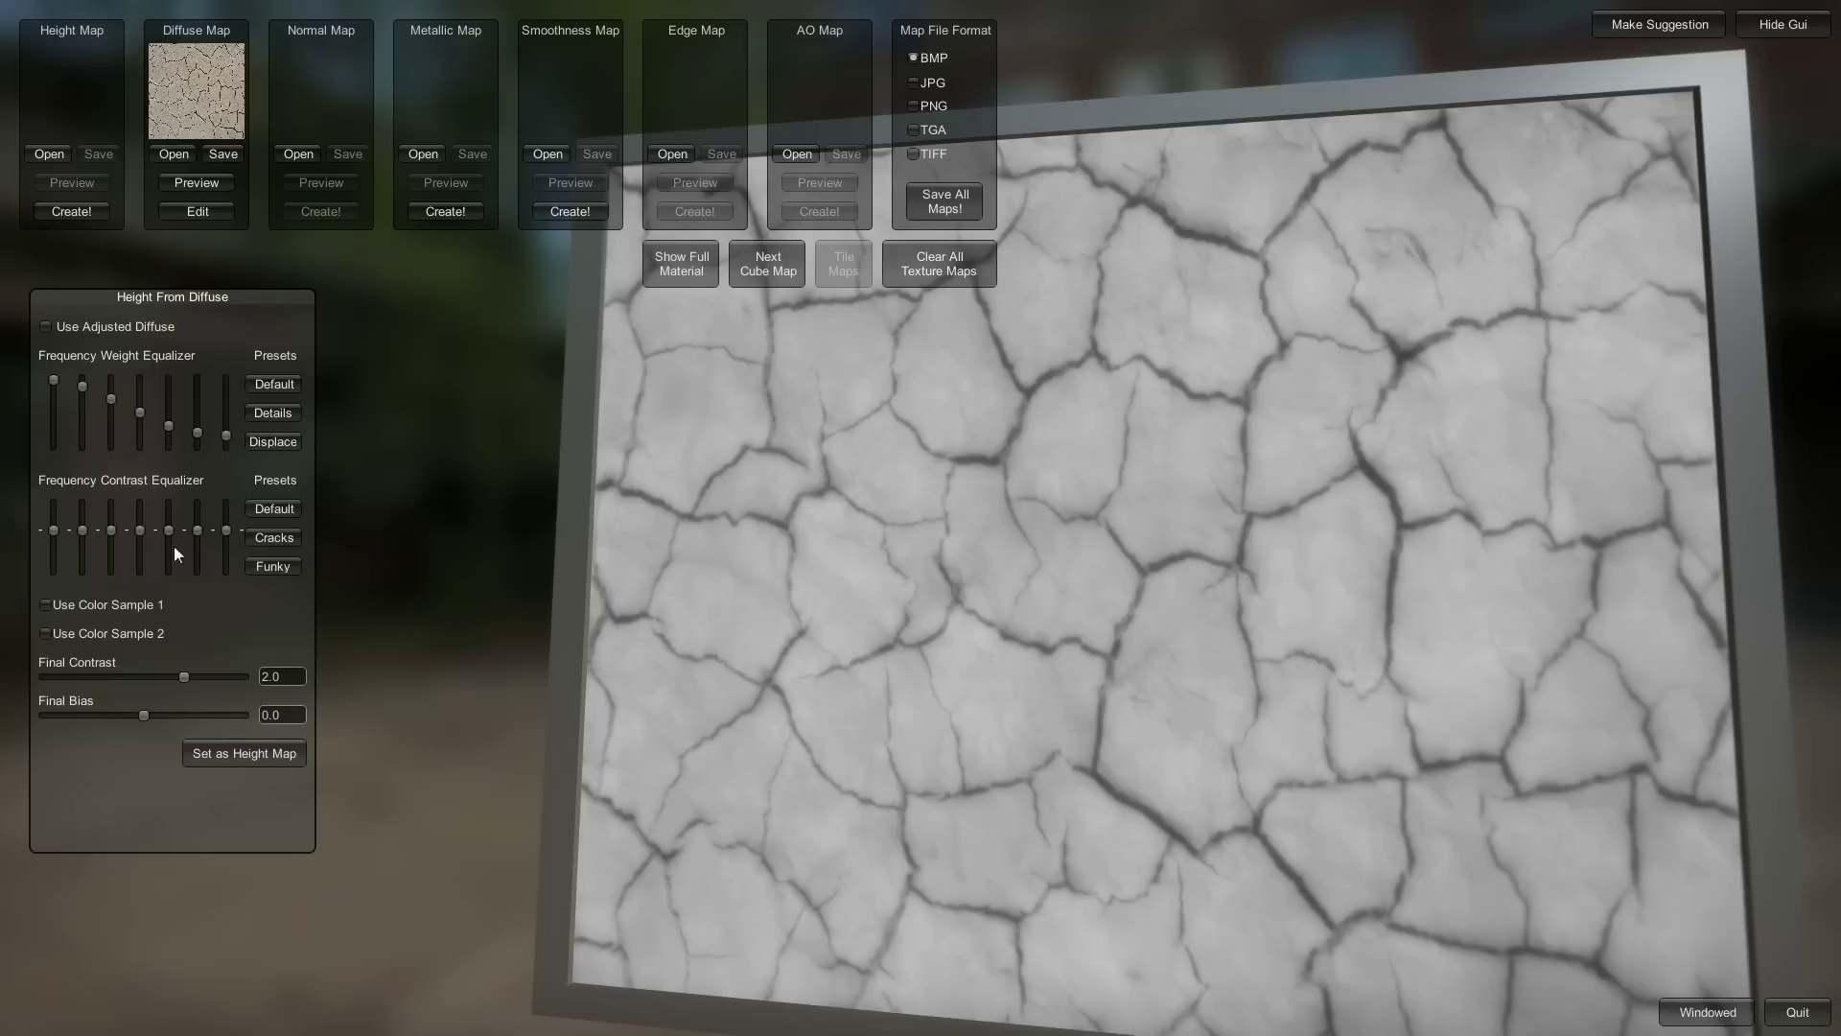
click(272, 538)
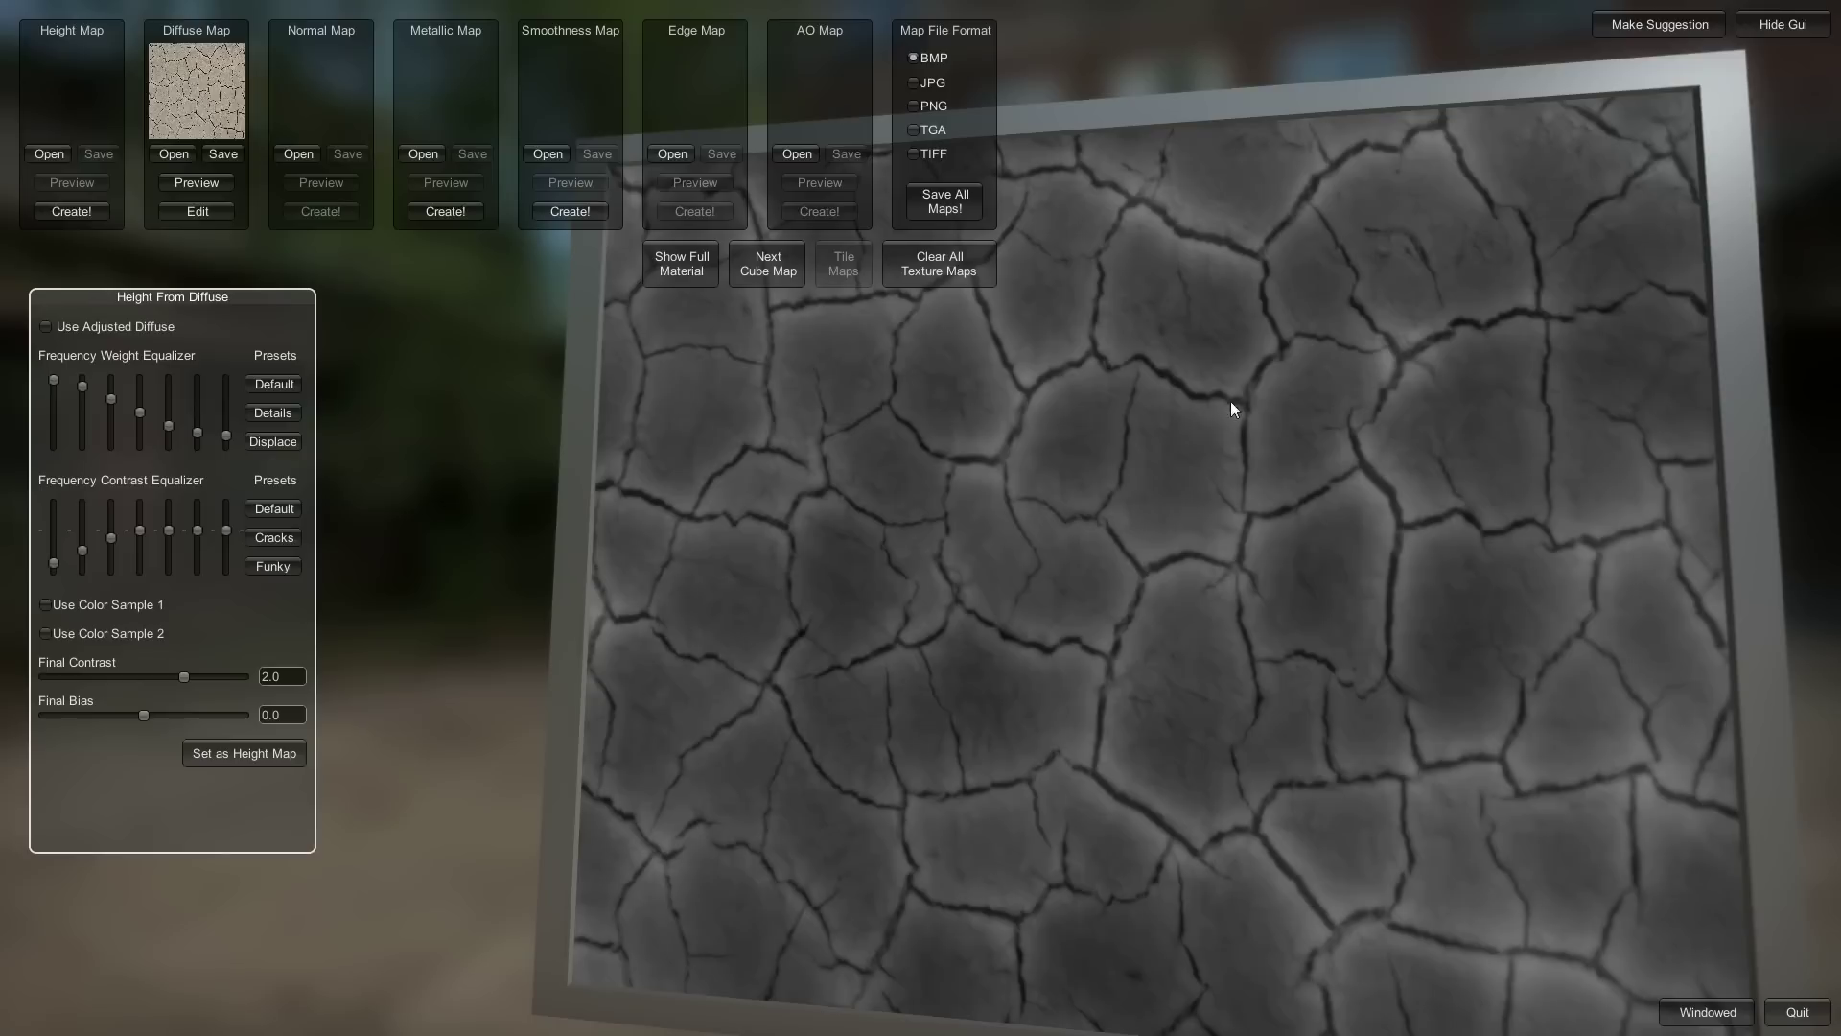
Store the initial Cracks height map and inspect its relief on the full material preview
click(679, 264)
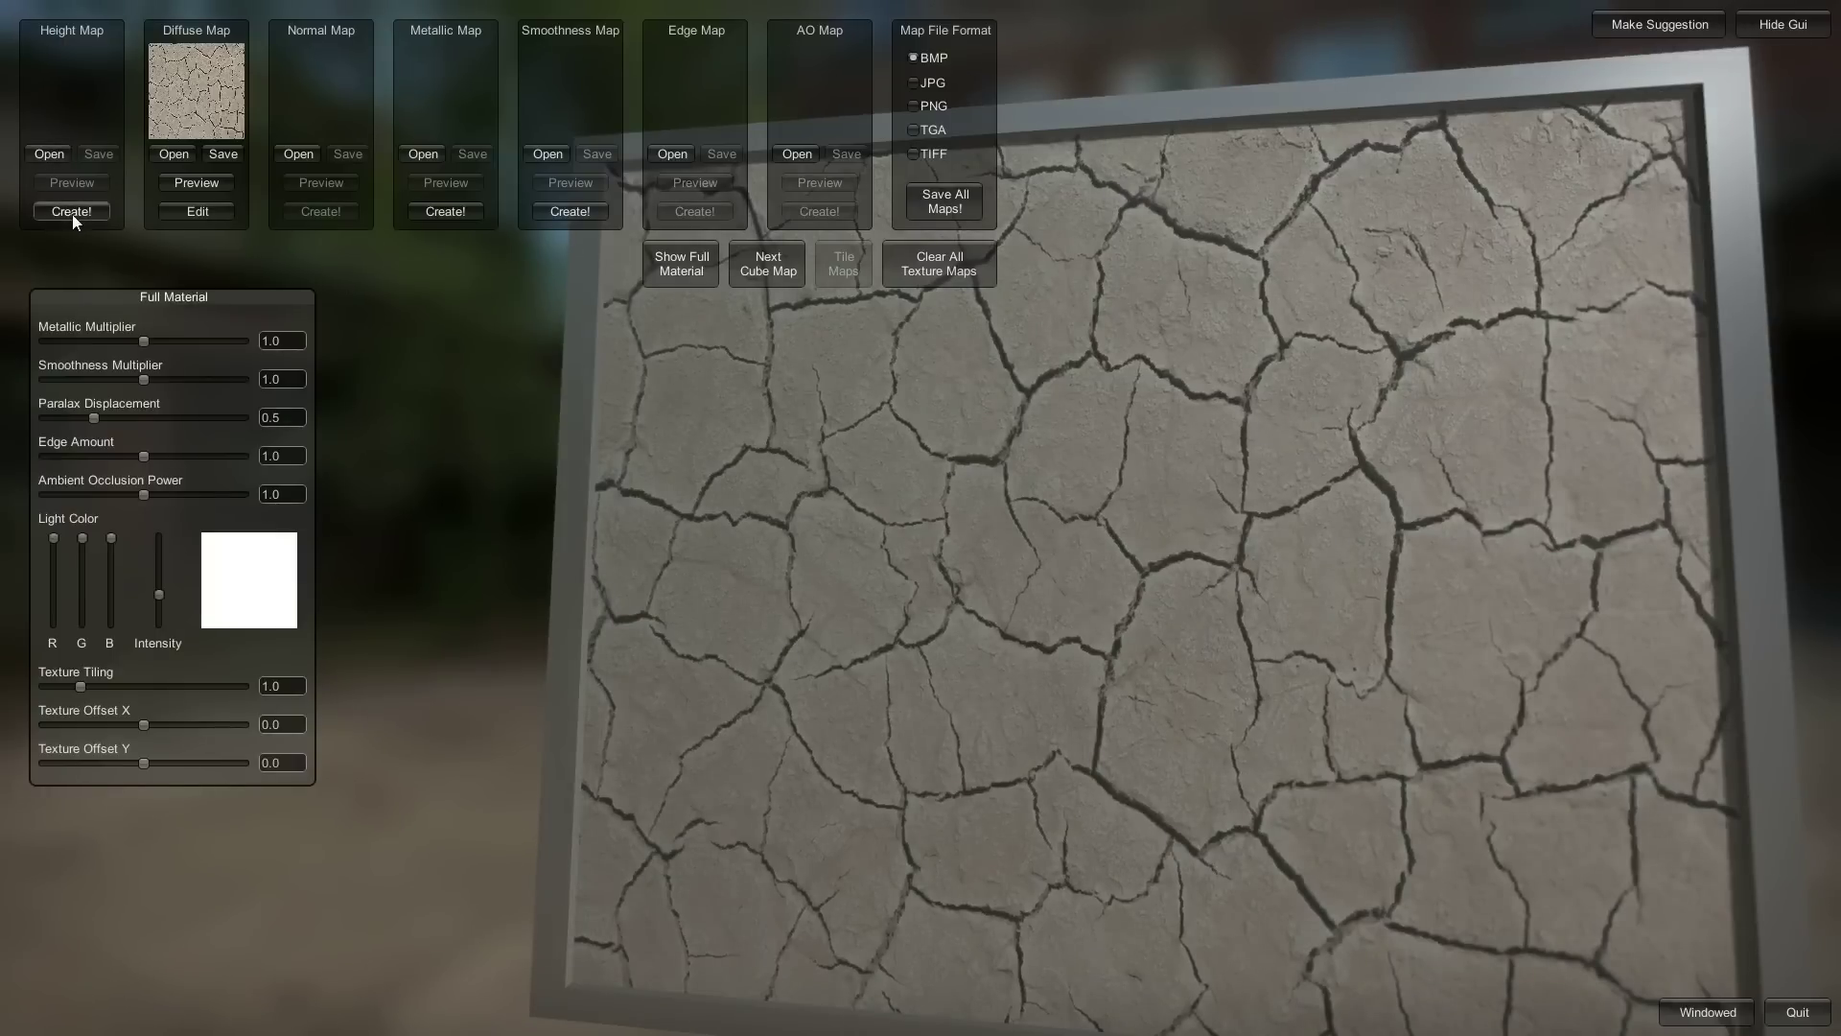
click(72, 215)
click(262, 749)
click(692, 268)
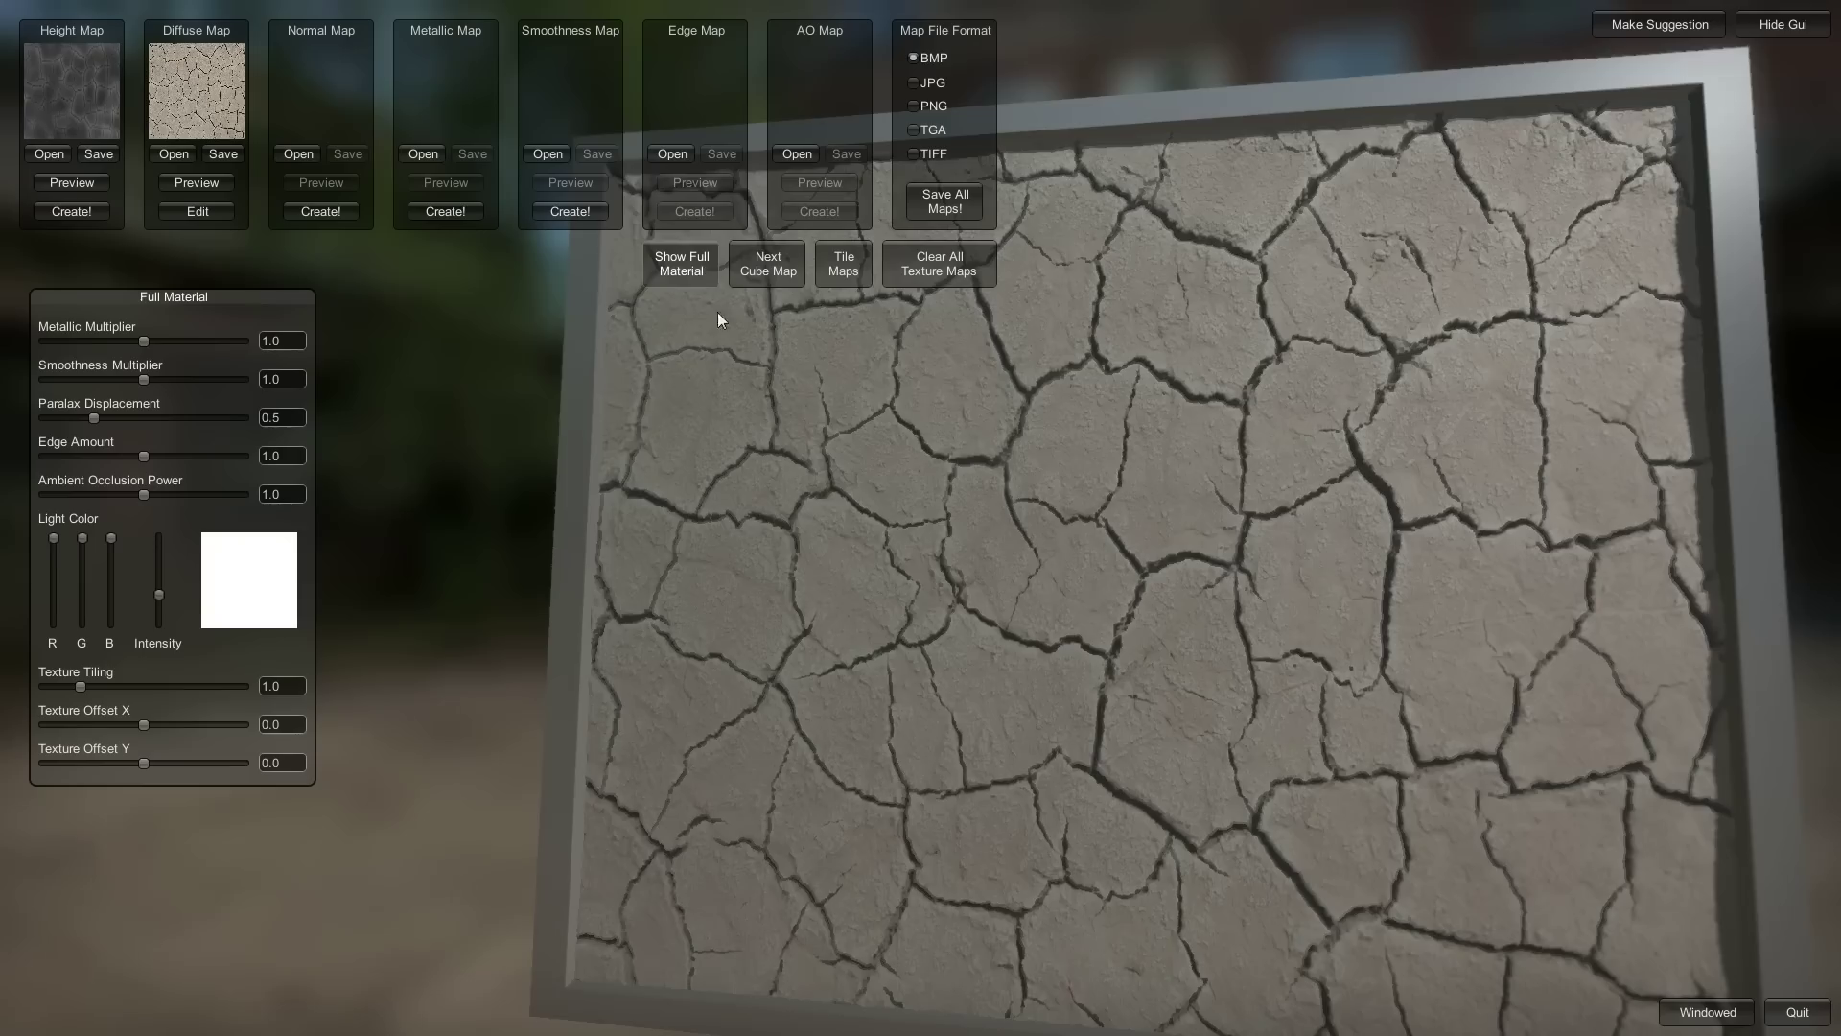
drag(717, 313, 121, 170)
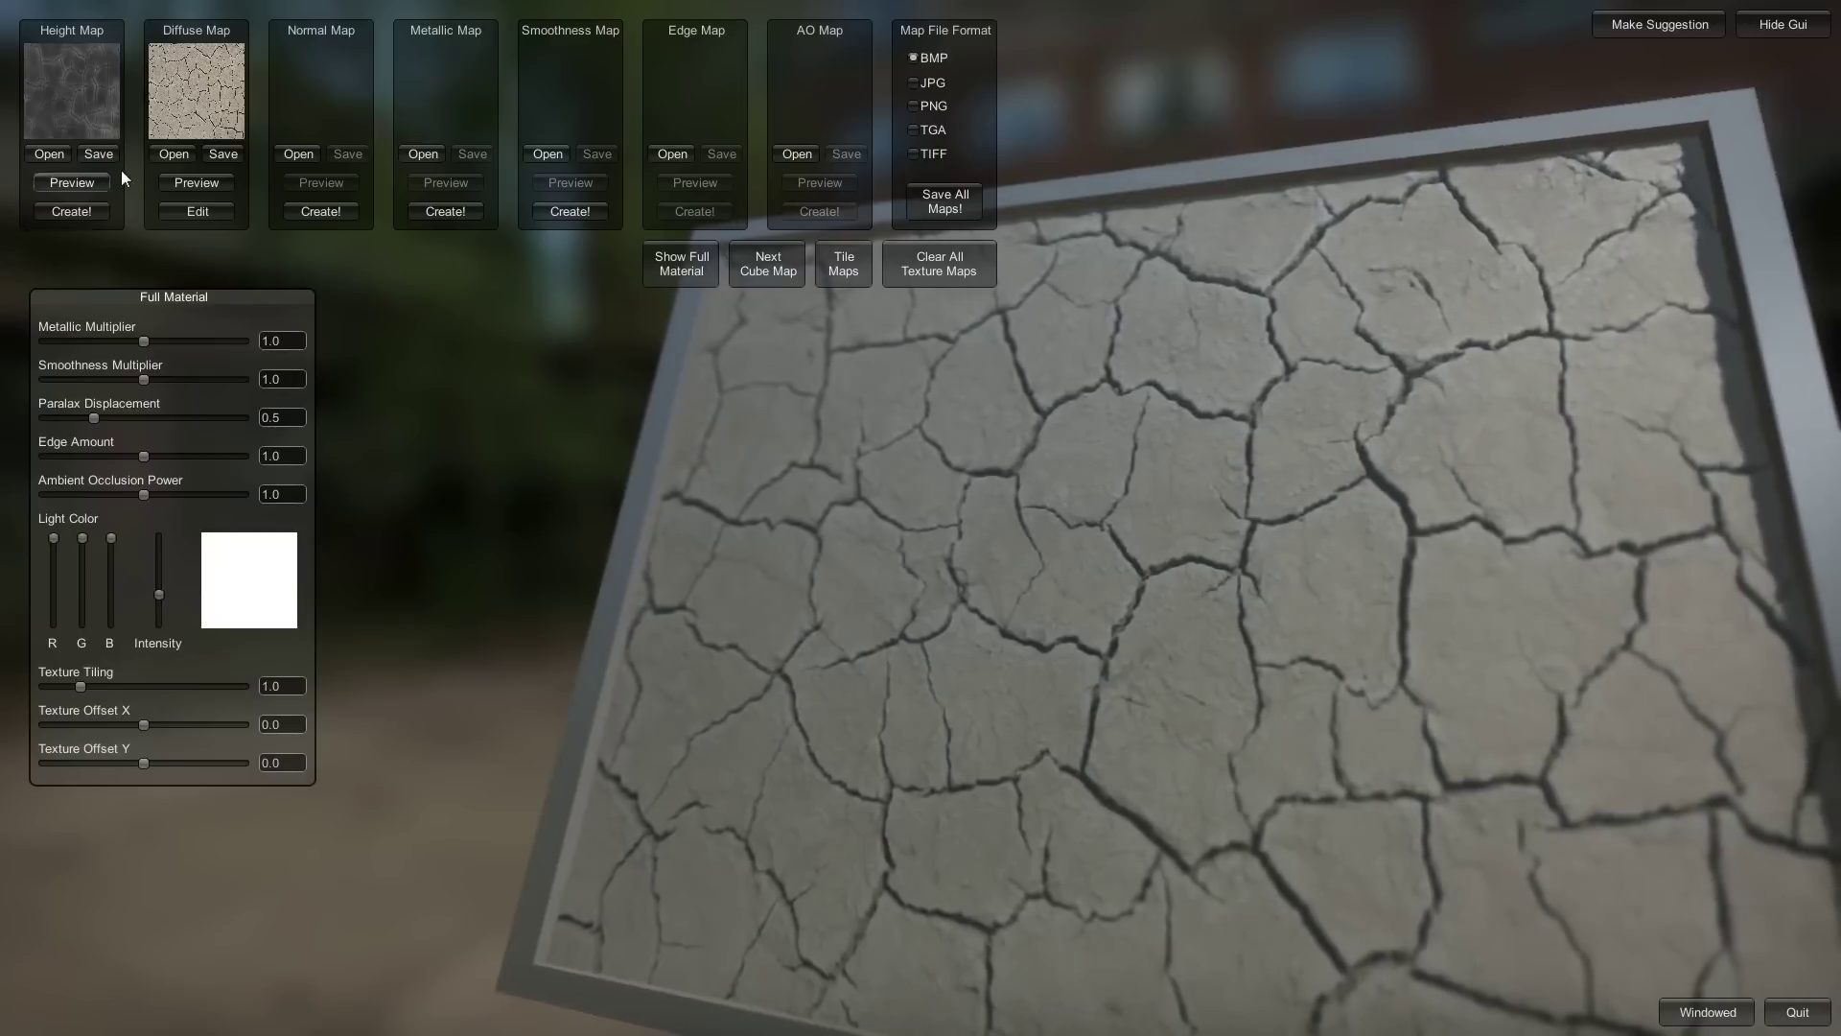
Set height Final Contrast to 2.8173 and Final Bias to 0.1442, then set it as the height map
click(66, 207)
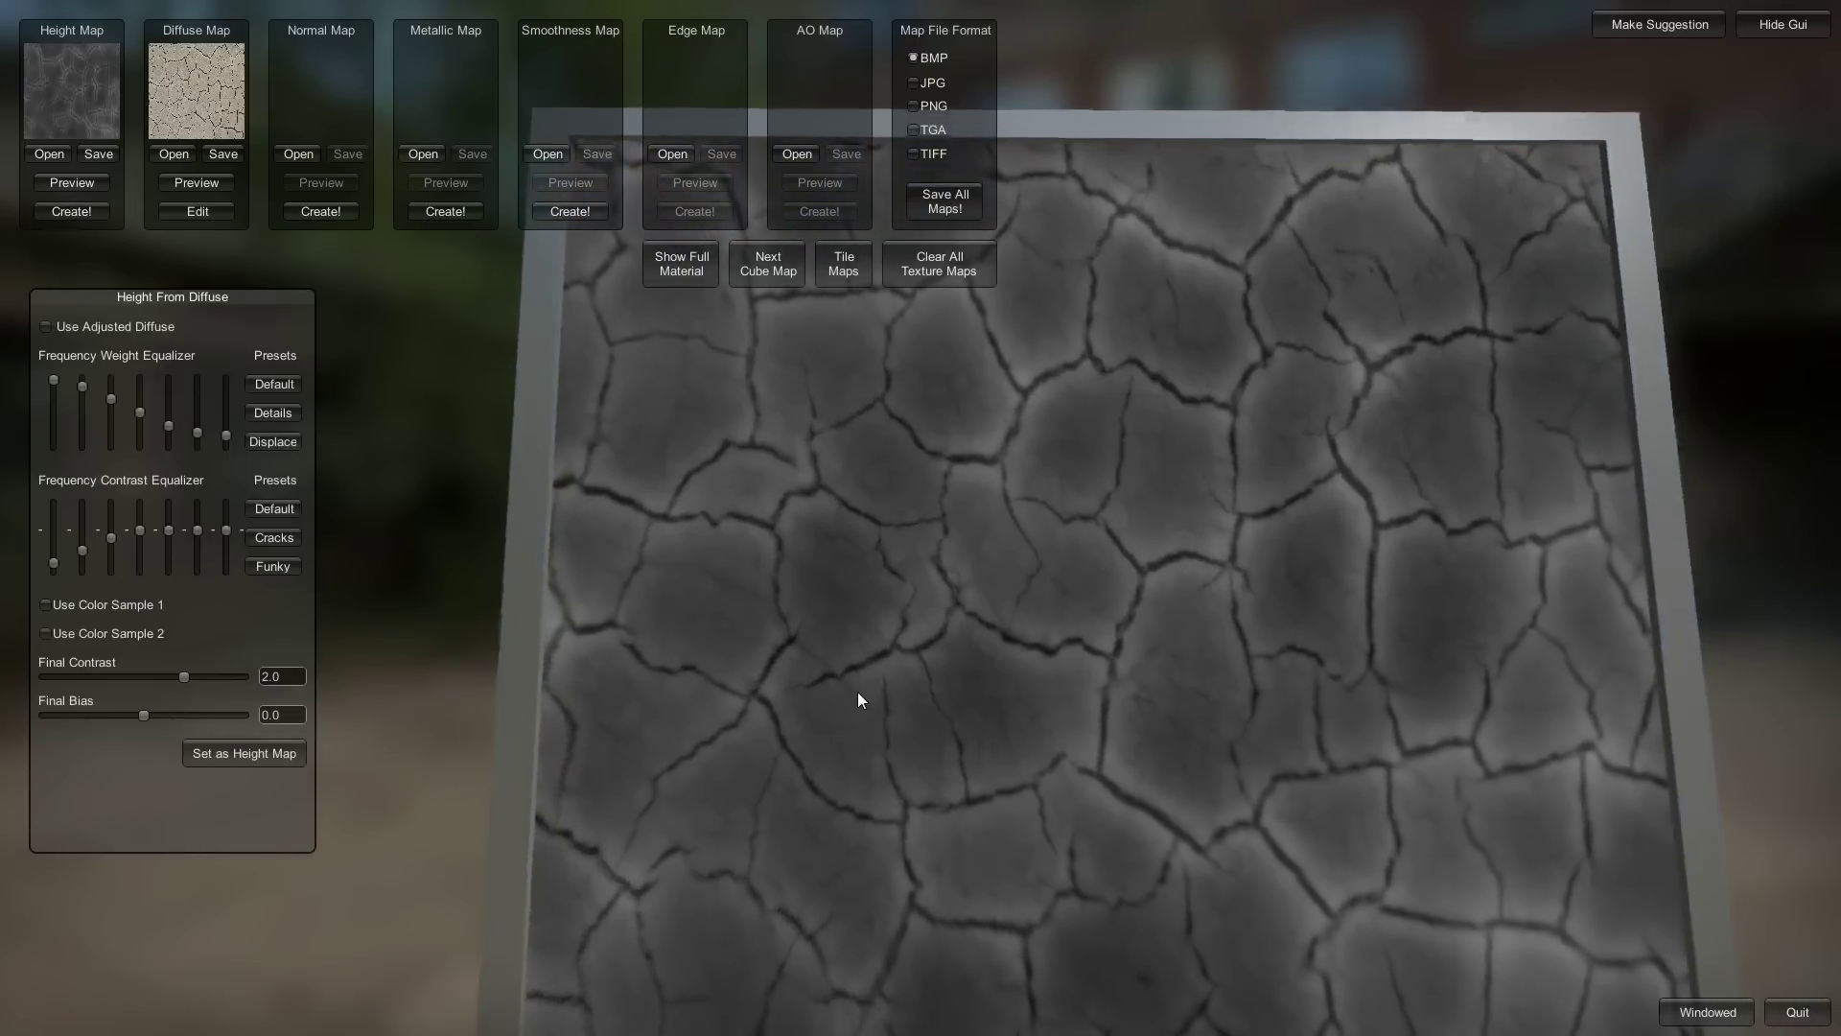
drag(857, 692, 144, 554)
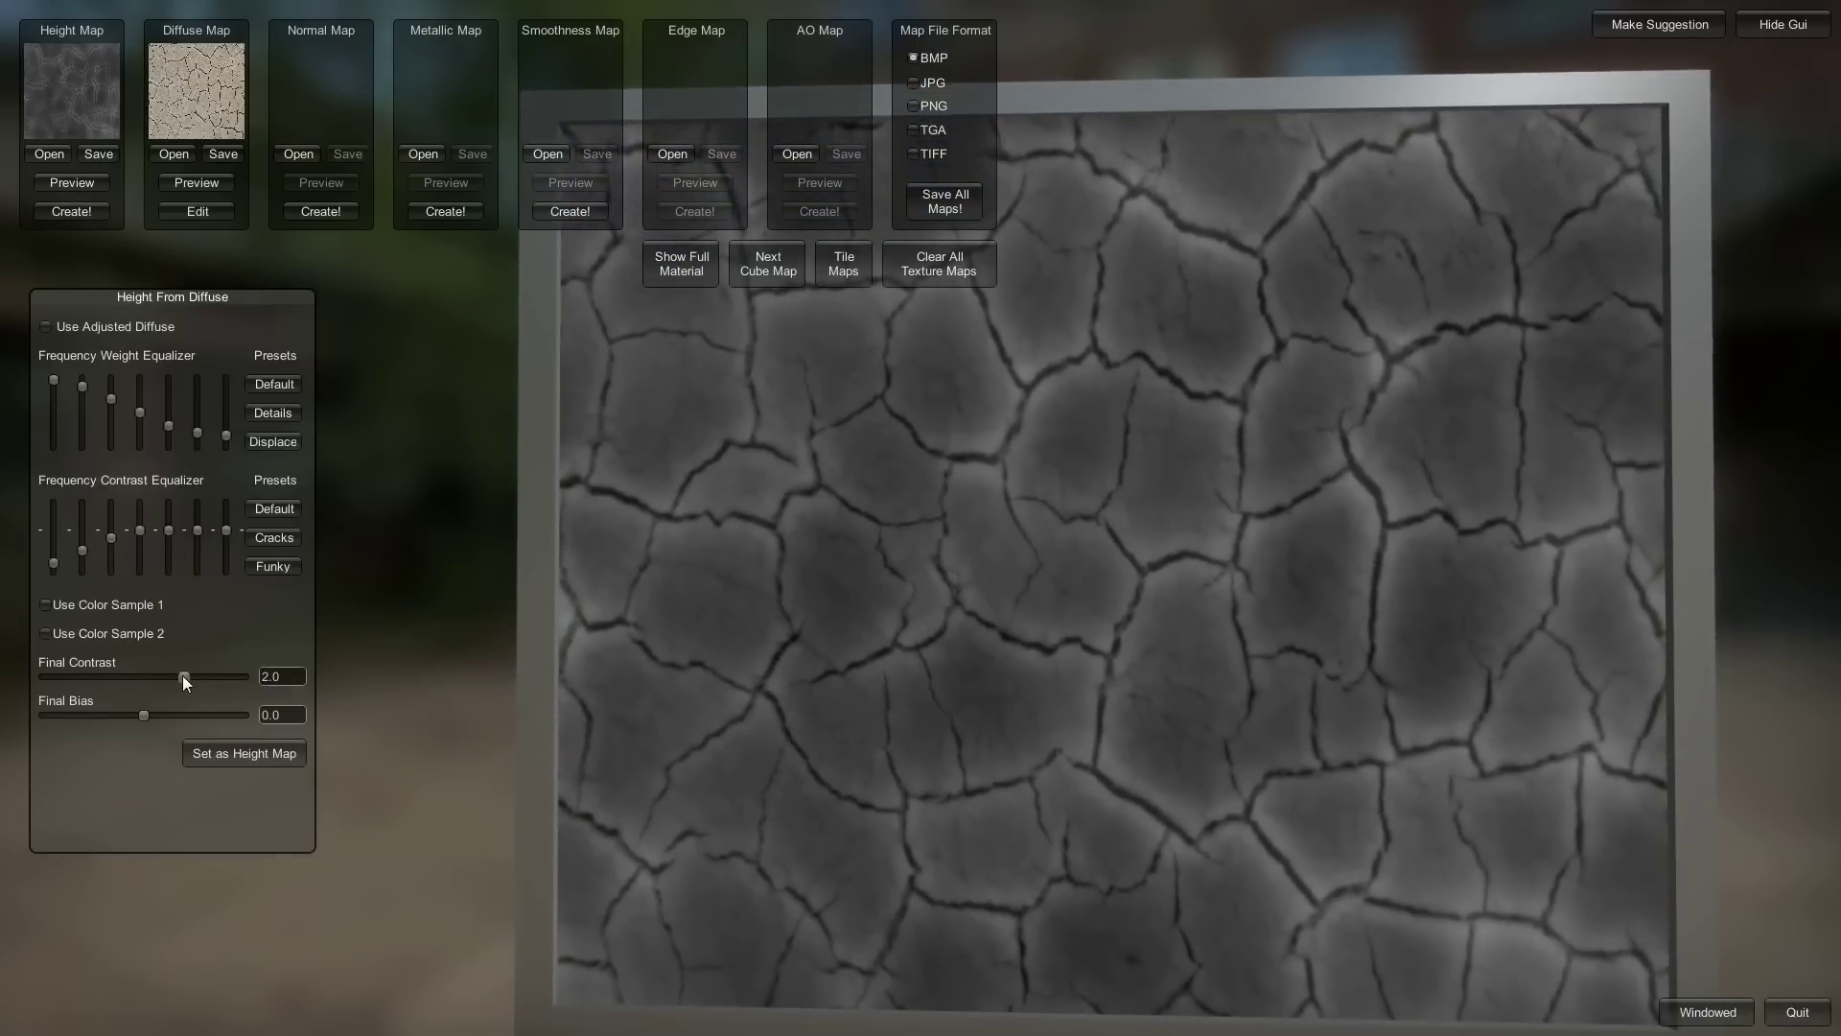
mouse_move(183, 675)
mouse_down()
mouse_move(200, 675)
mouse_move(146, 715)
mouse_move(199, 676)
mouse_up()
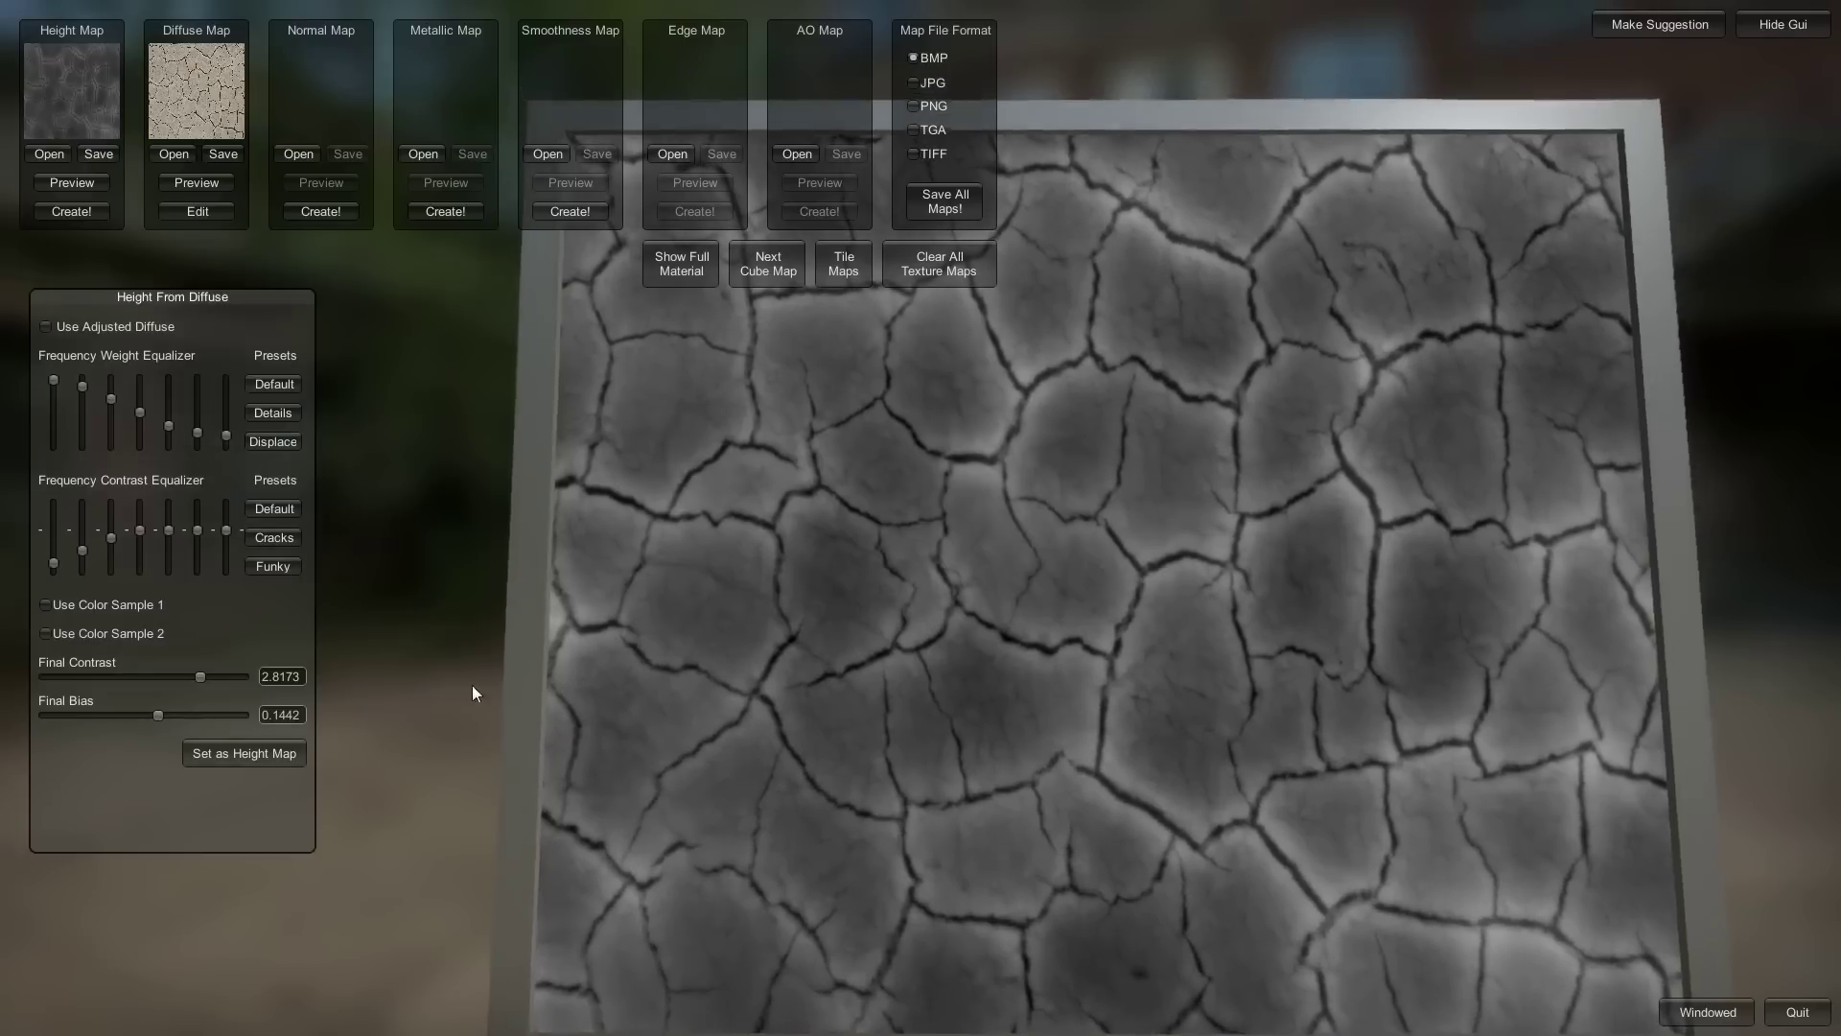
click(253, 752)
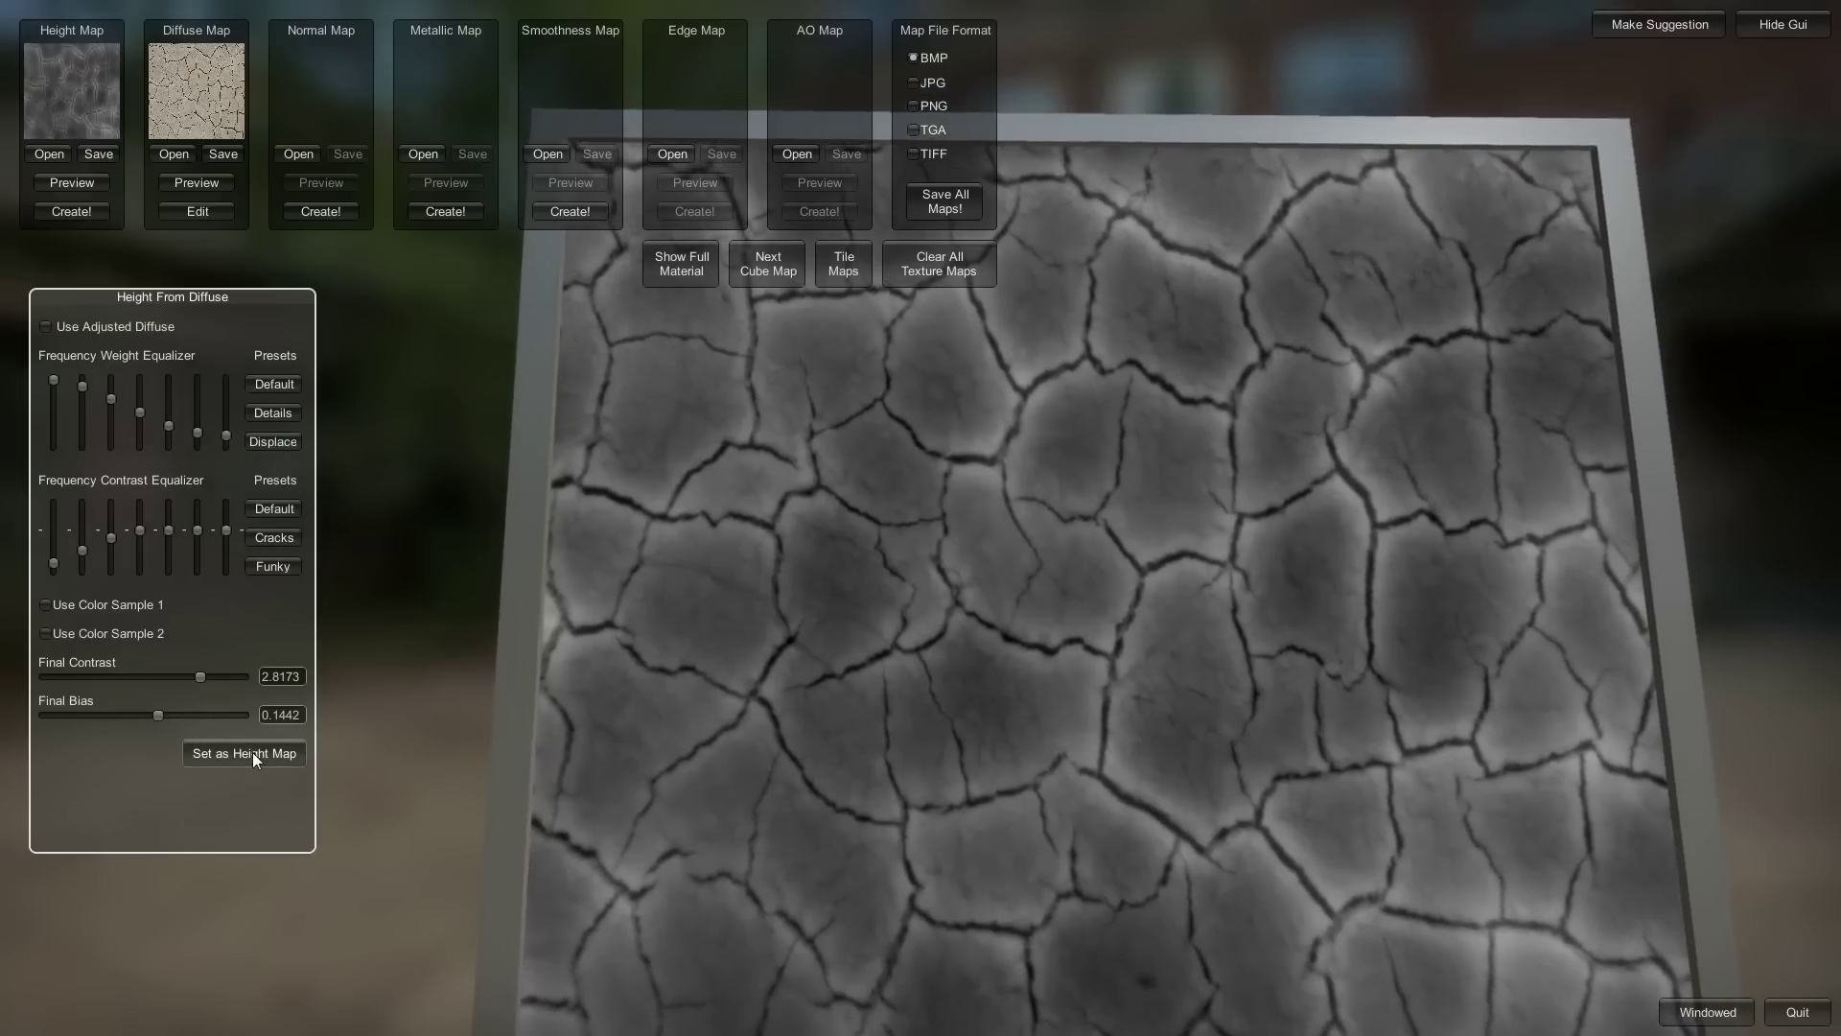
click(689, 278)
drag(1003, 501, 1074, 453)
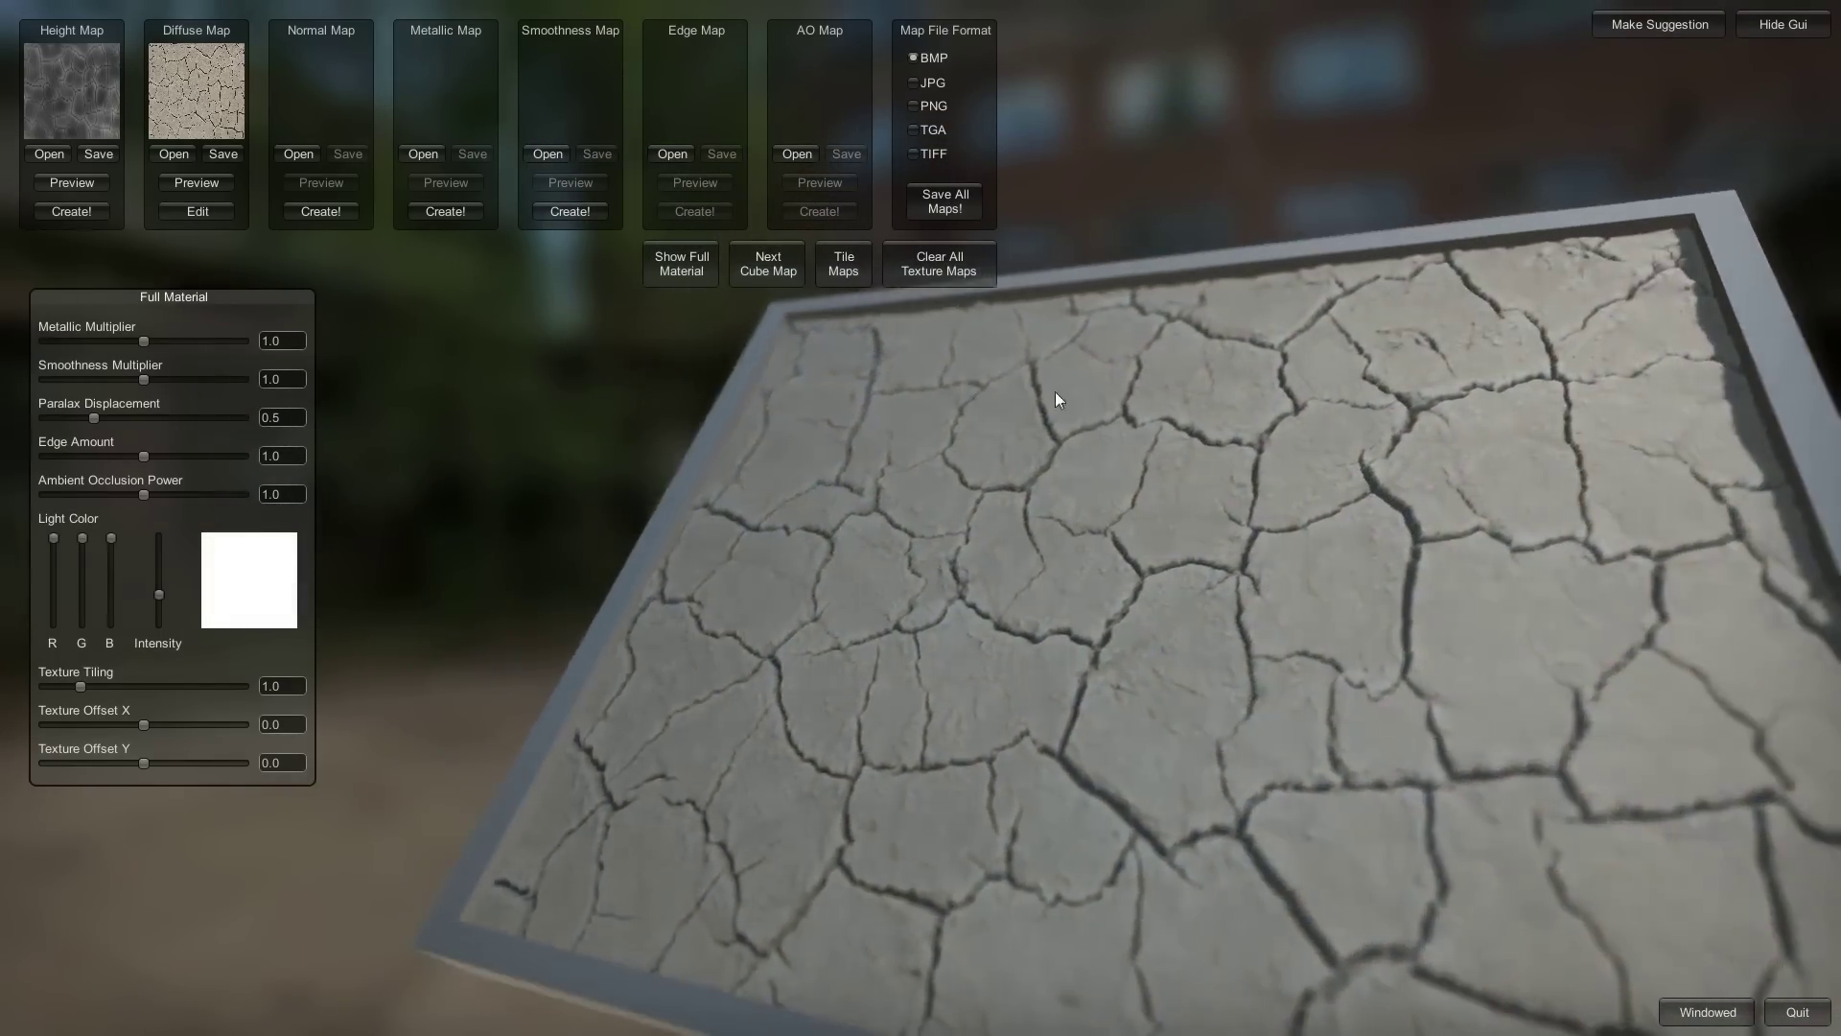
click(71, 211)
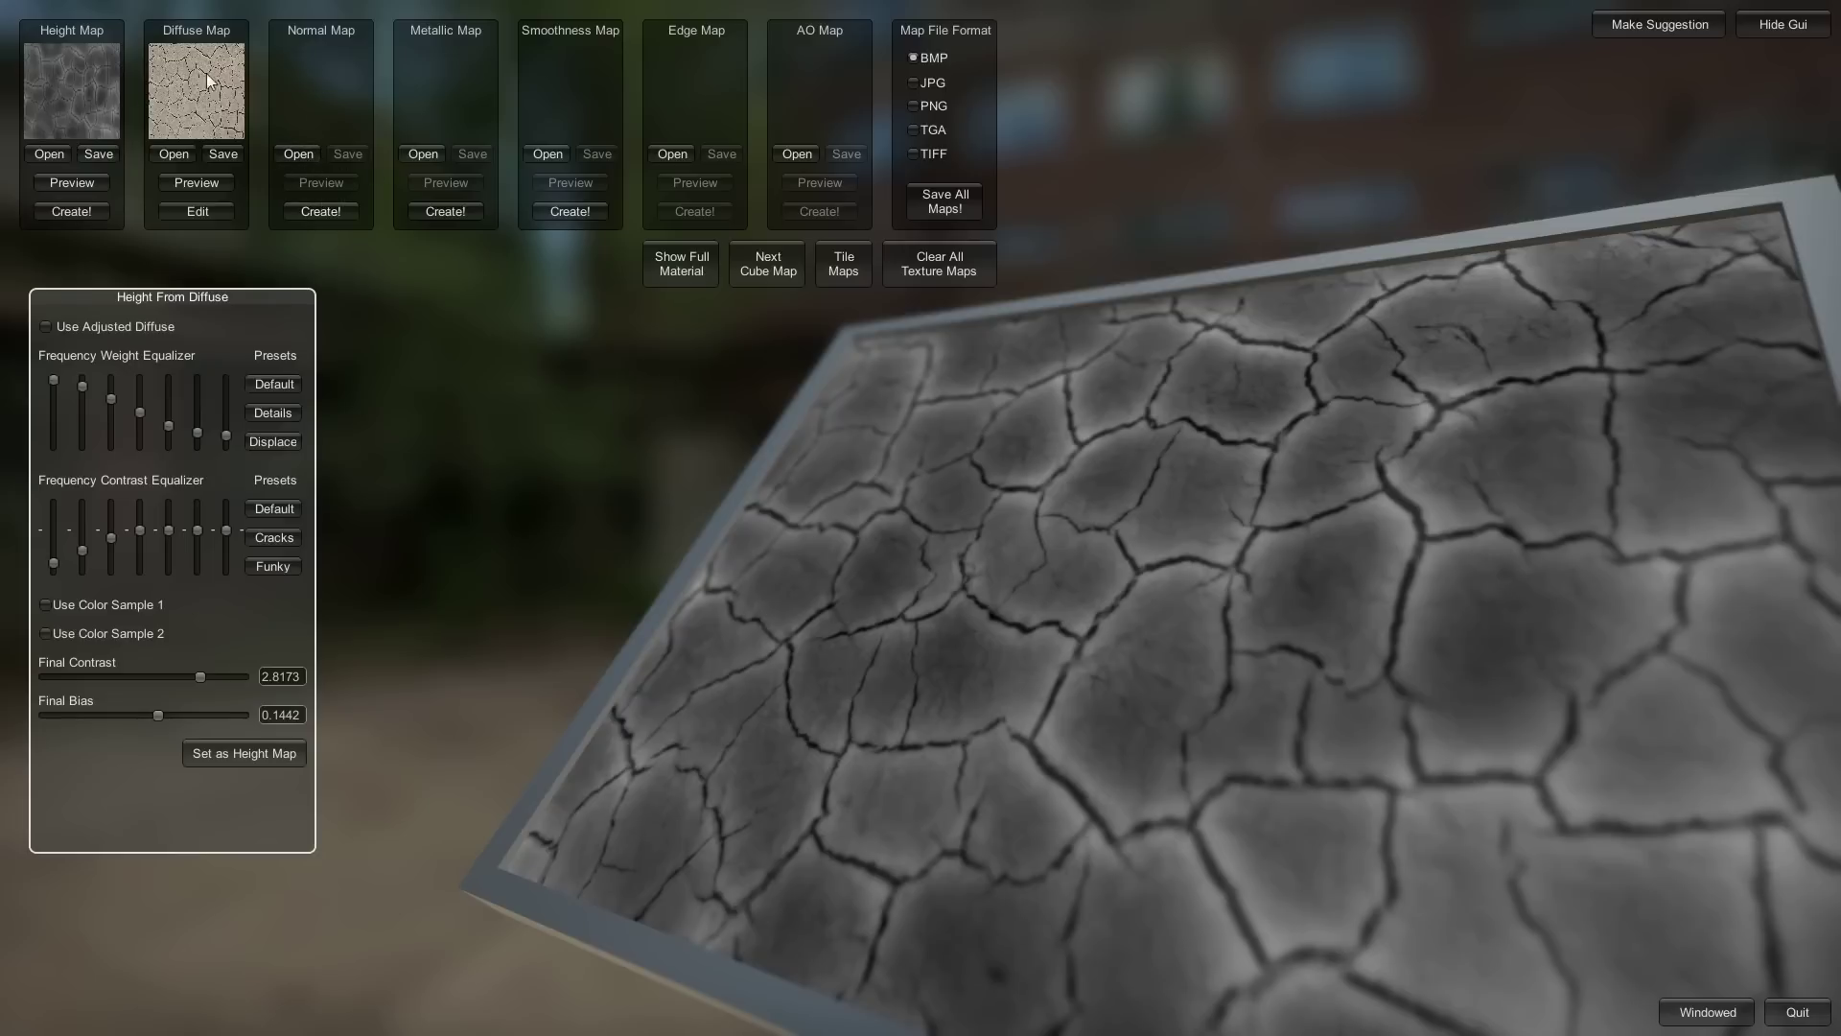
Generate a Crisp-preset normal map with tweaked frequency bands and final contrast 5.8653, and assign it
click(311, 209)
drag(537, 412, 1157, 261)
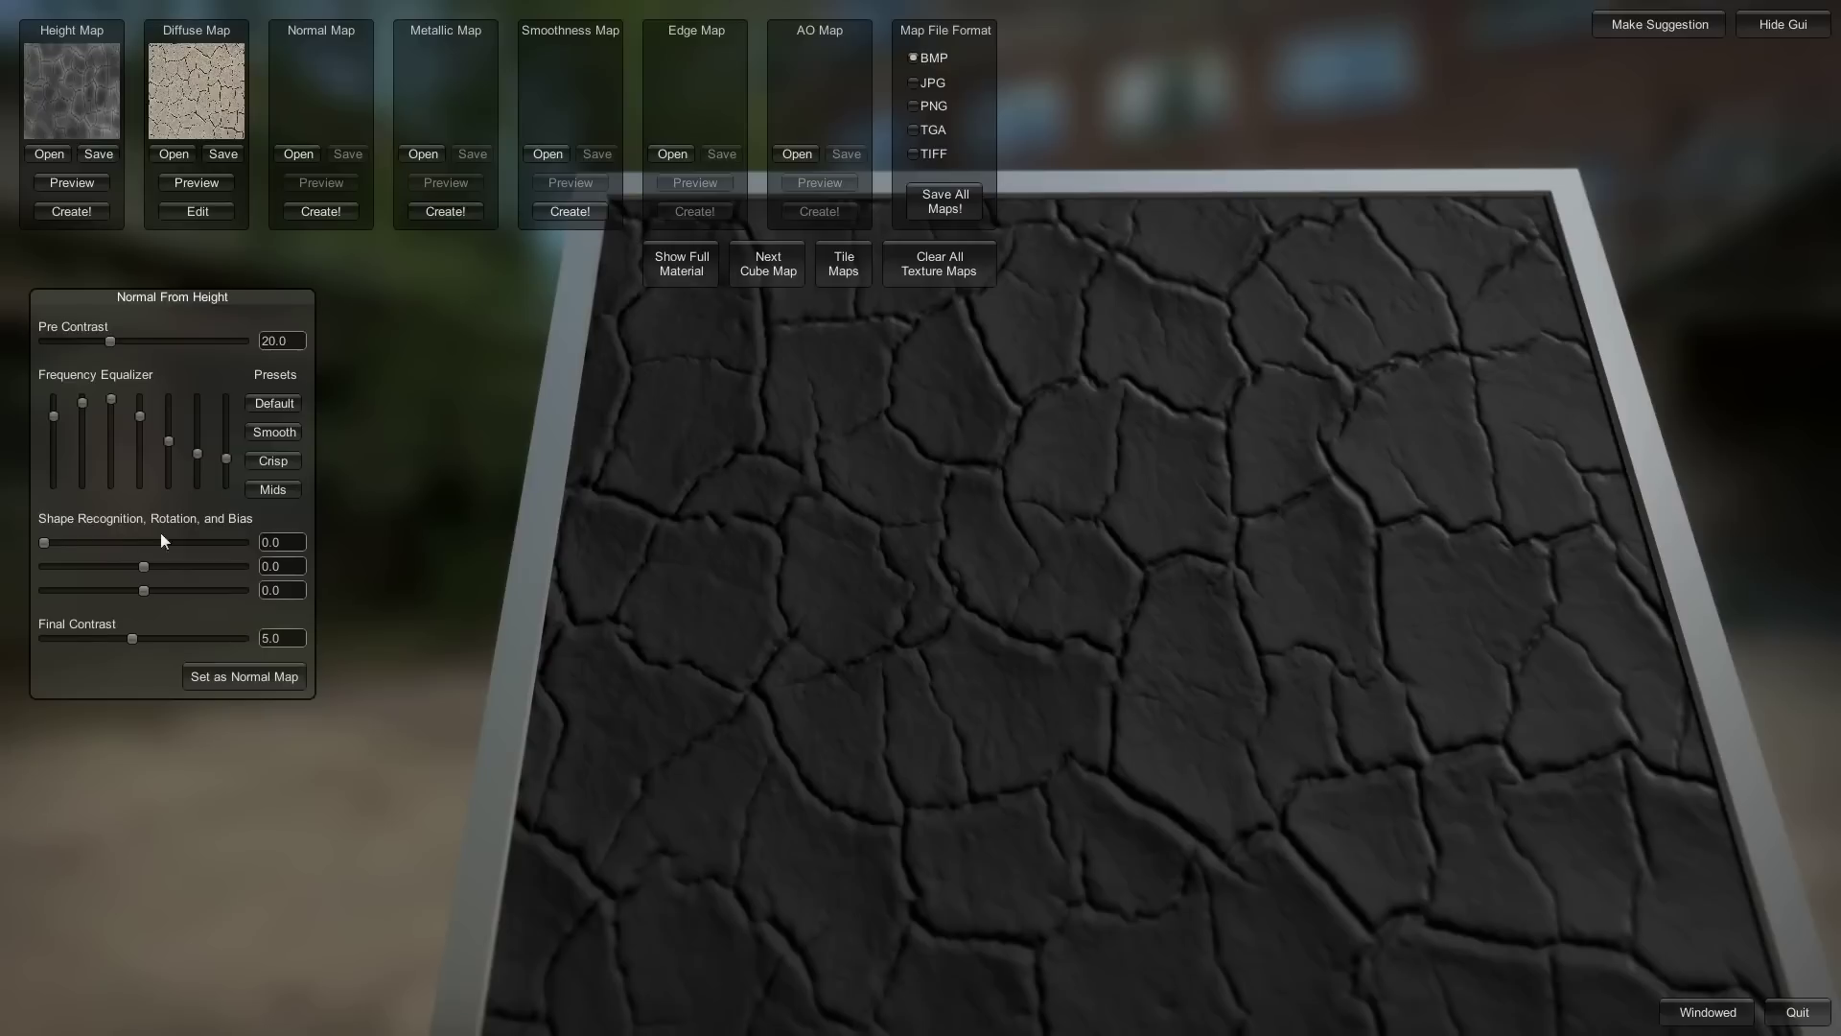
click(271, 461)
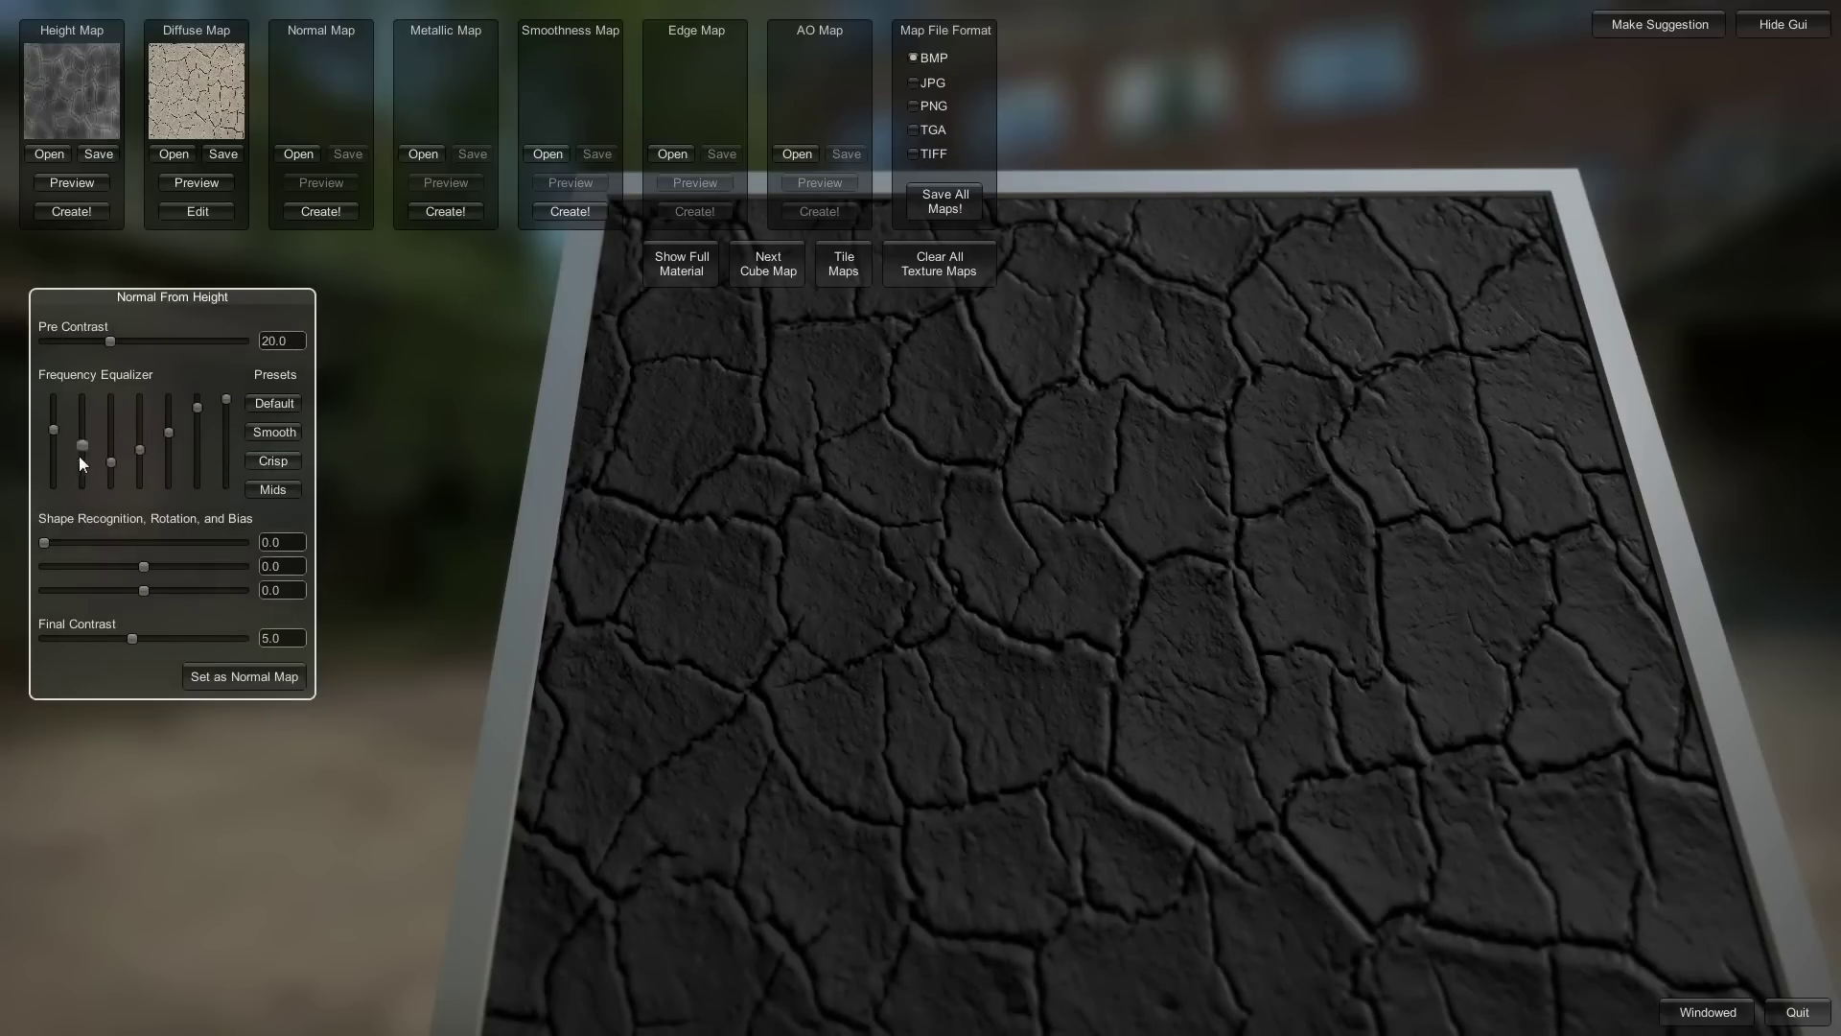
drag(727, 522, 616, 527)
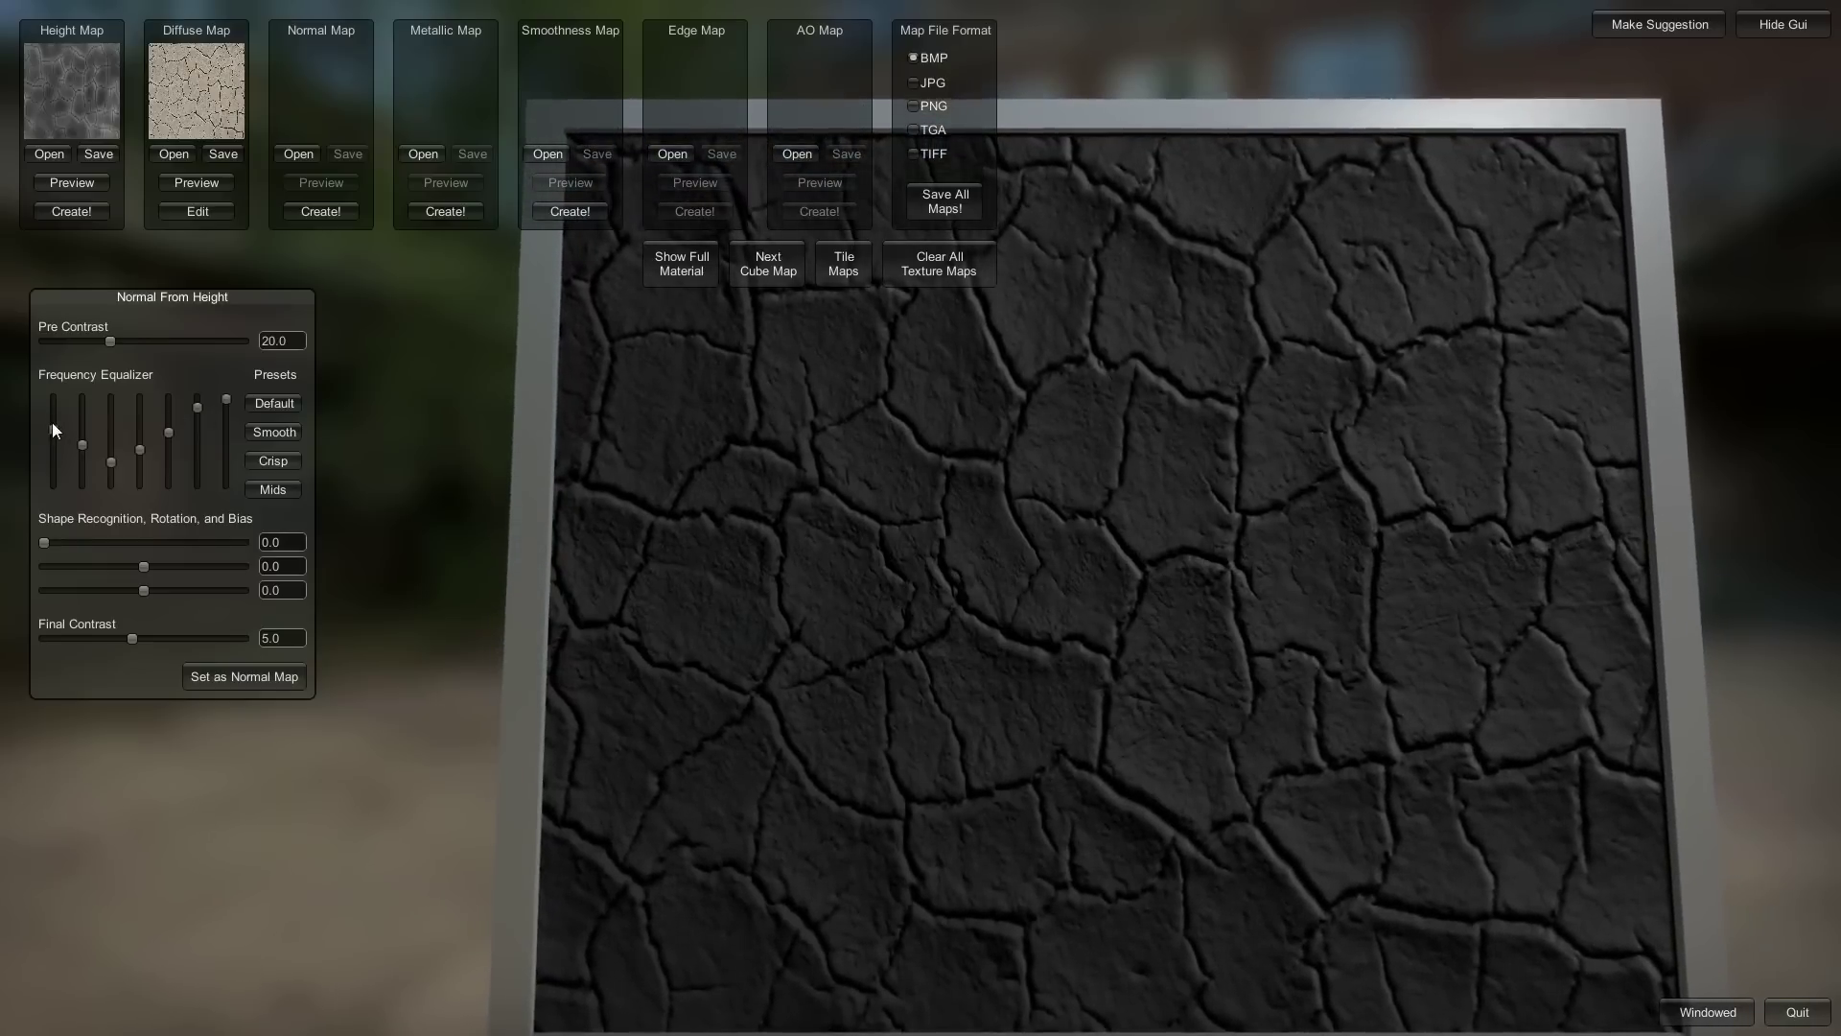
drag(52, 422, 111, 454)
drag(1044, 497, 976, 551)
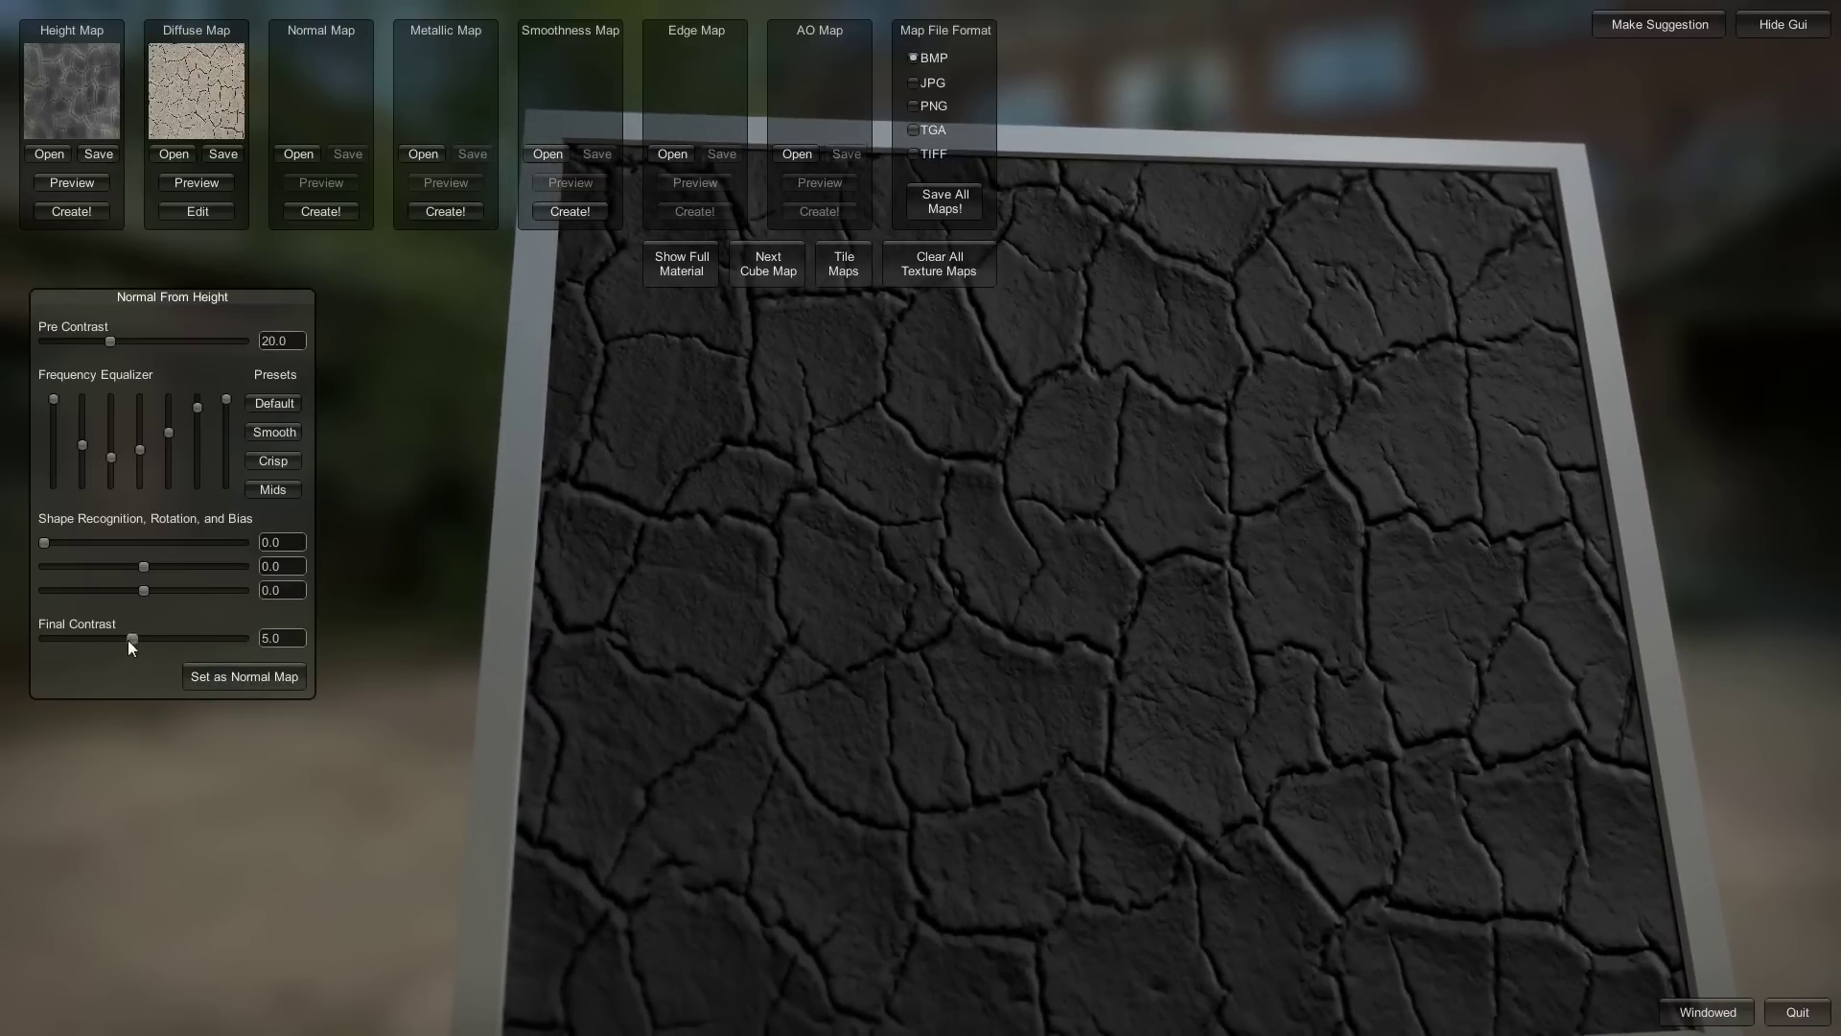
mouse_move(130, 639)
mouse_down()
mouse_move(168, 637)
mouse_move(150, 639)
mouse_up()
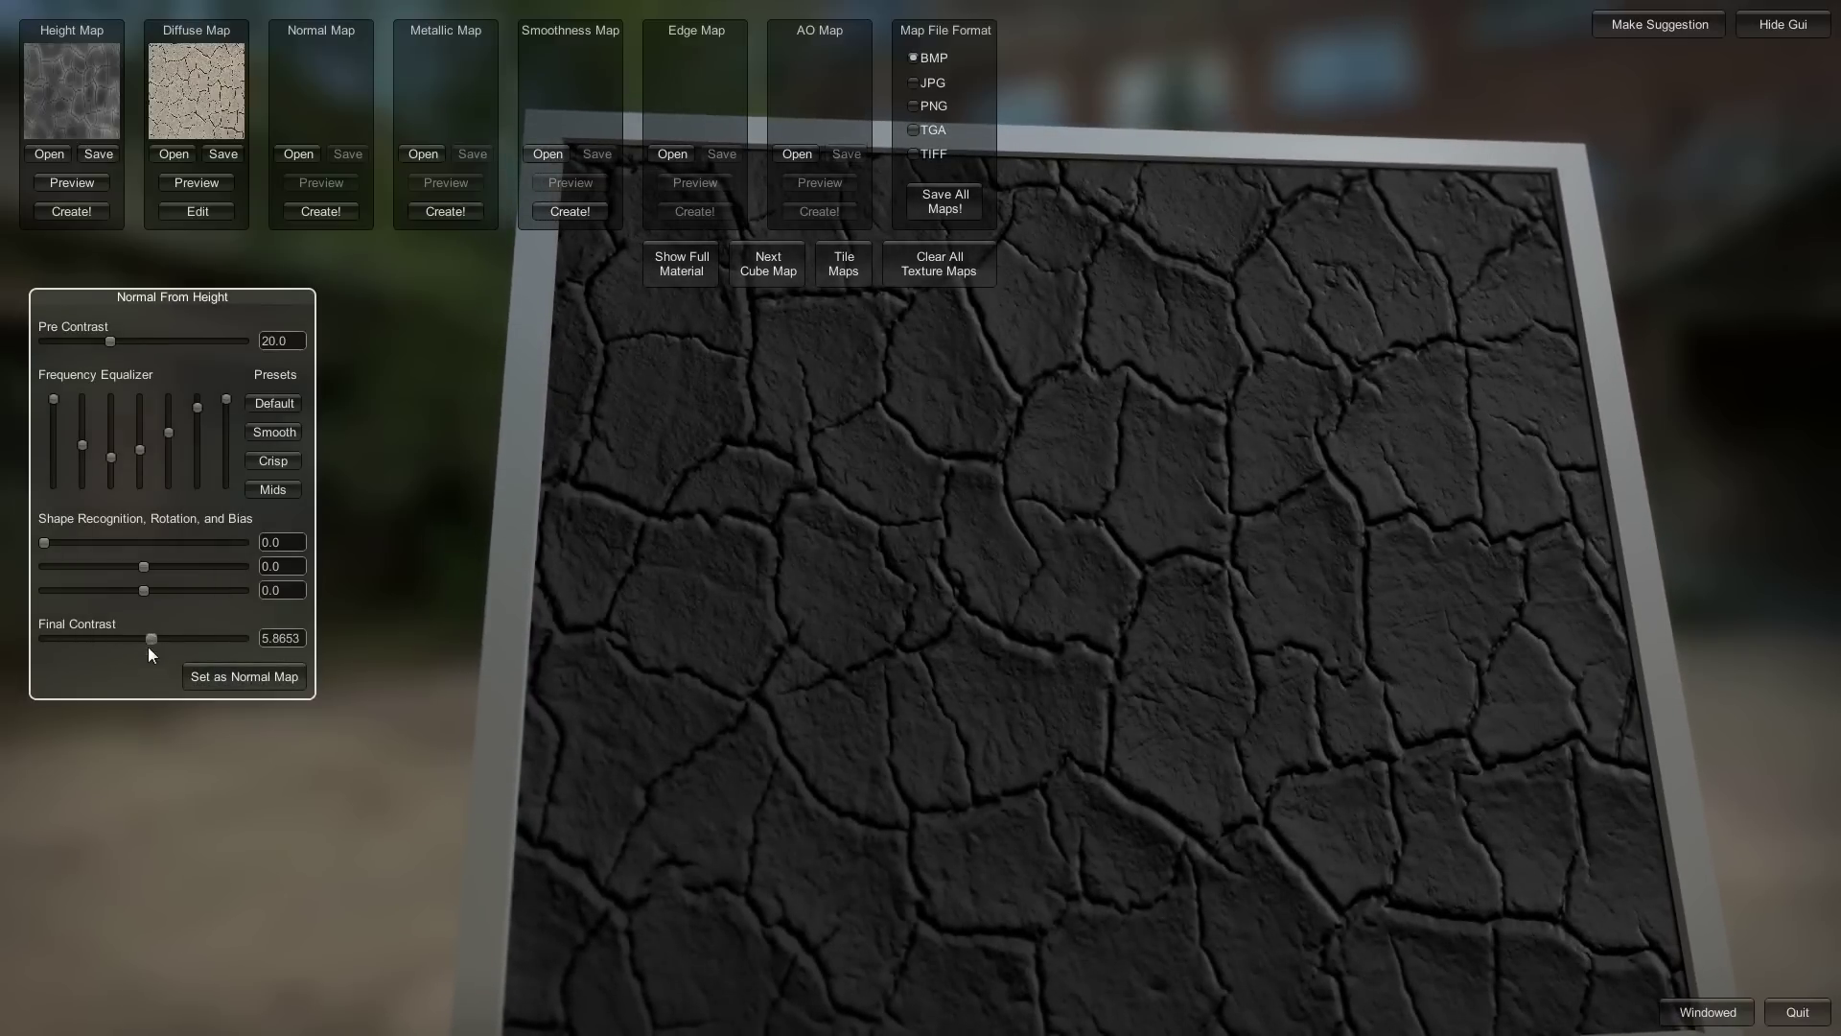
click(212, 675)
Show the normal map, then the full material, rotating the plane to inspect the relief
click(319, 185)
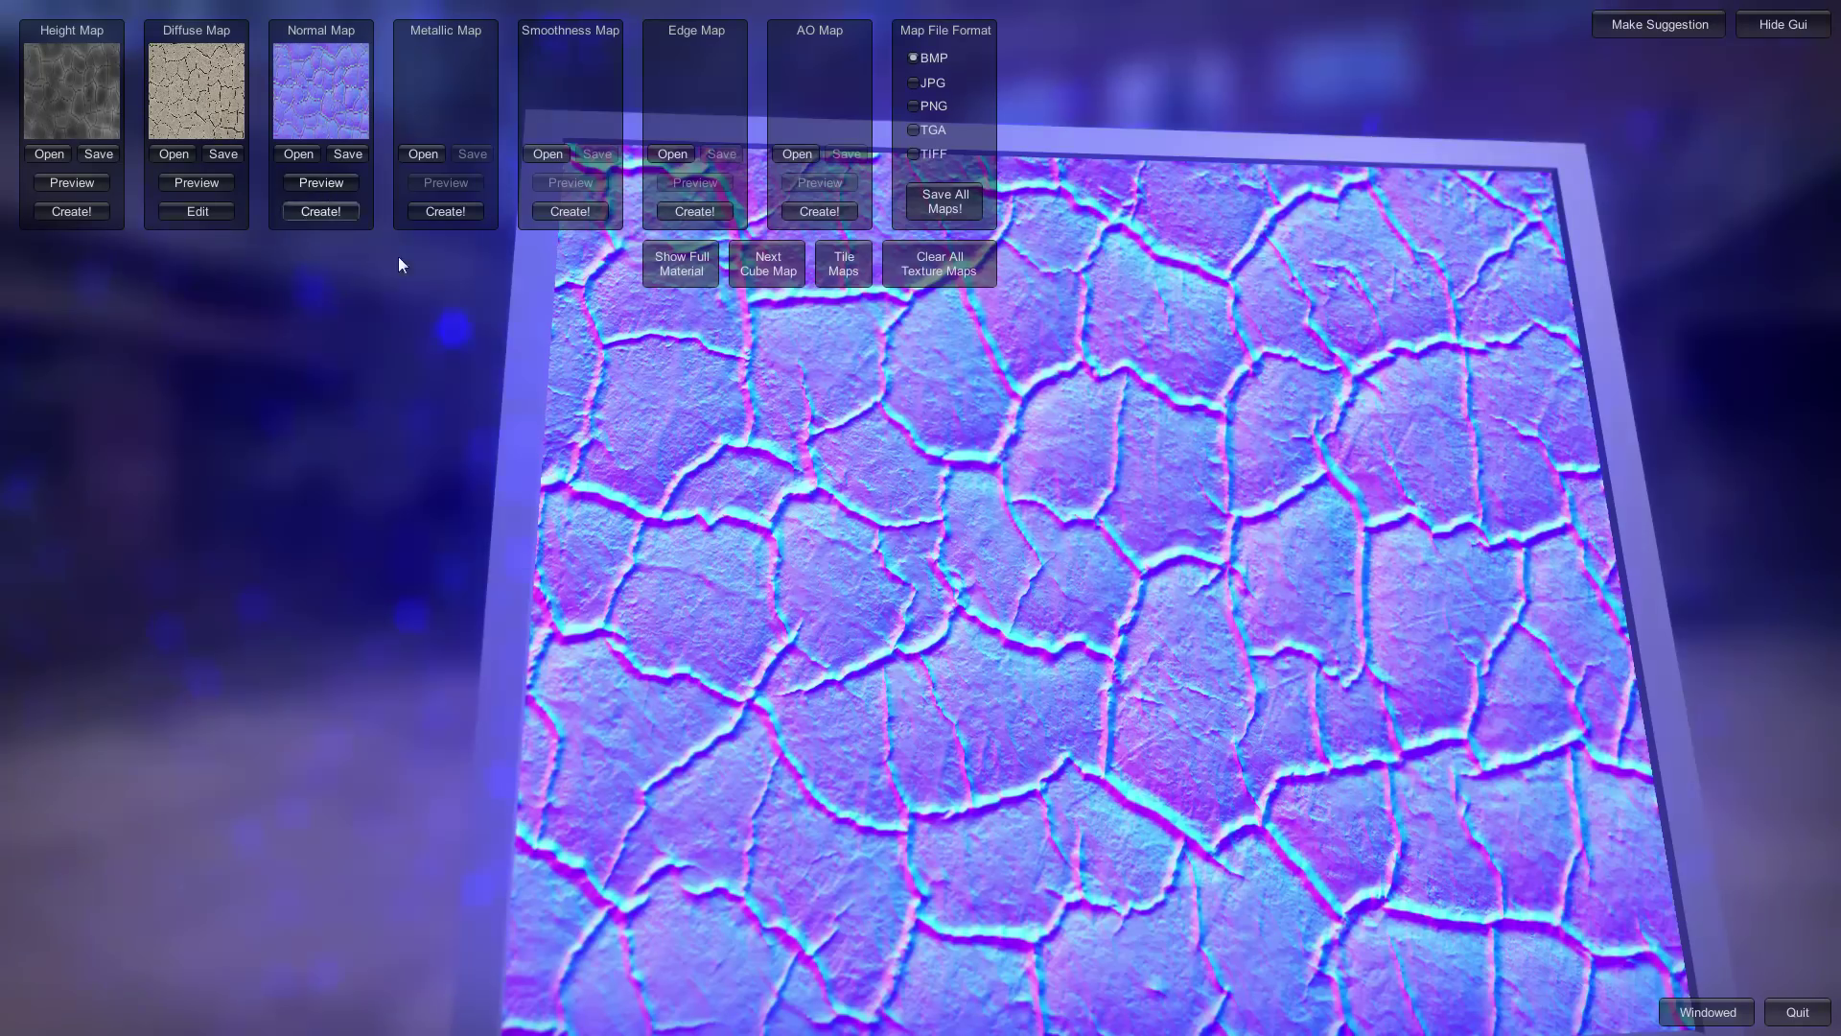
drag(913, 642, 915, 531)
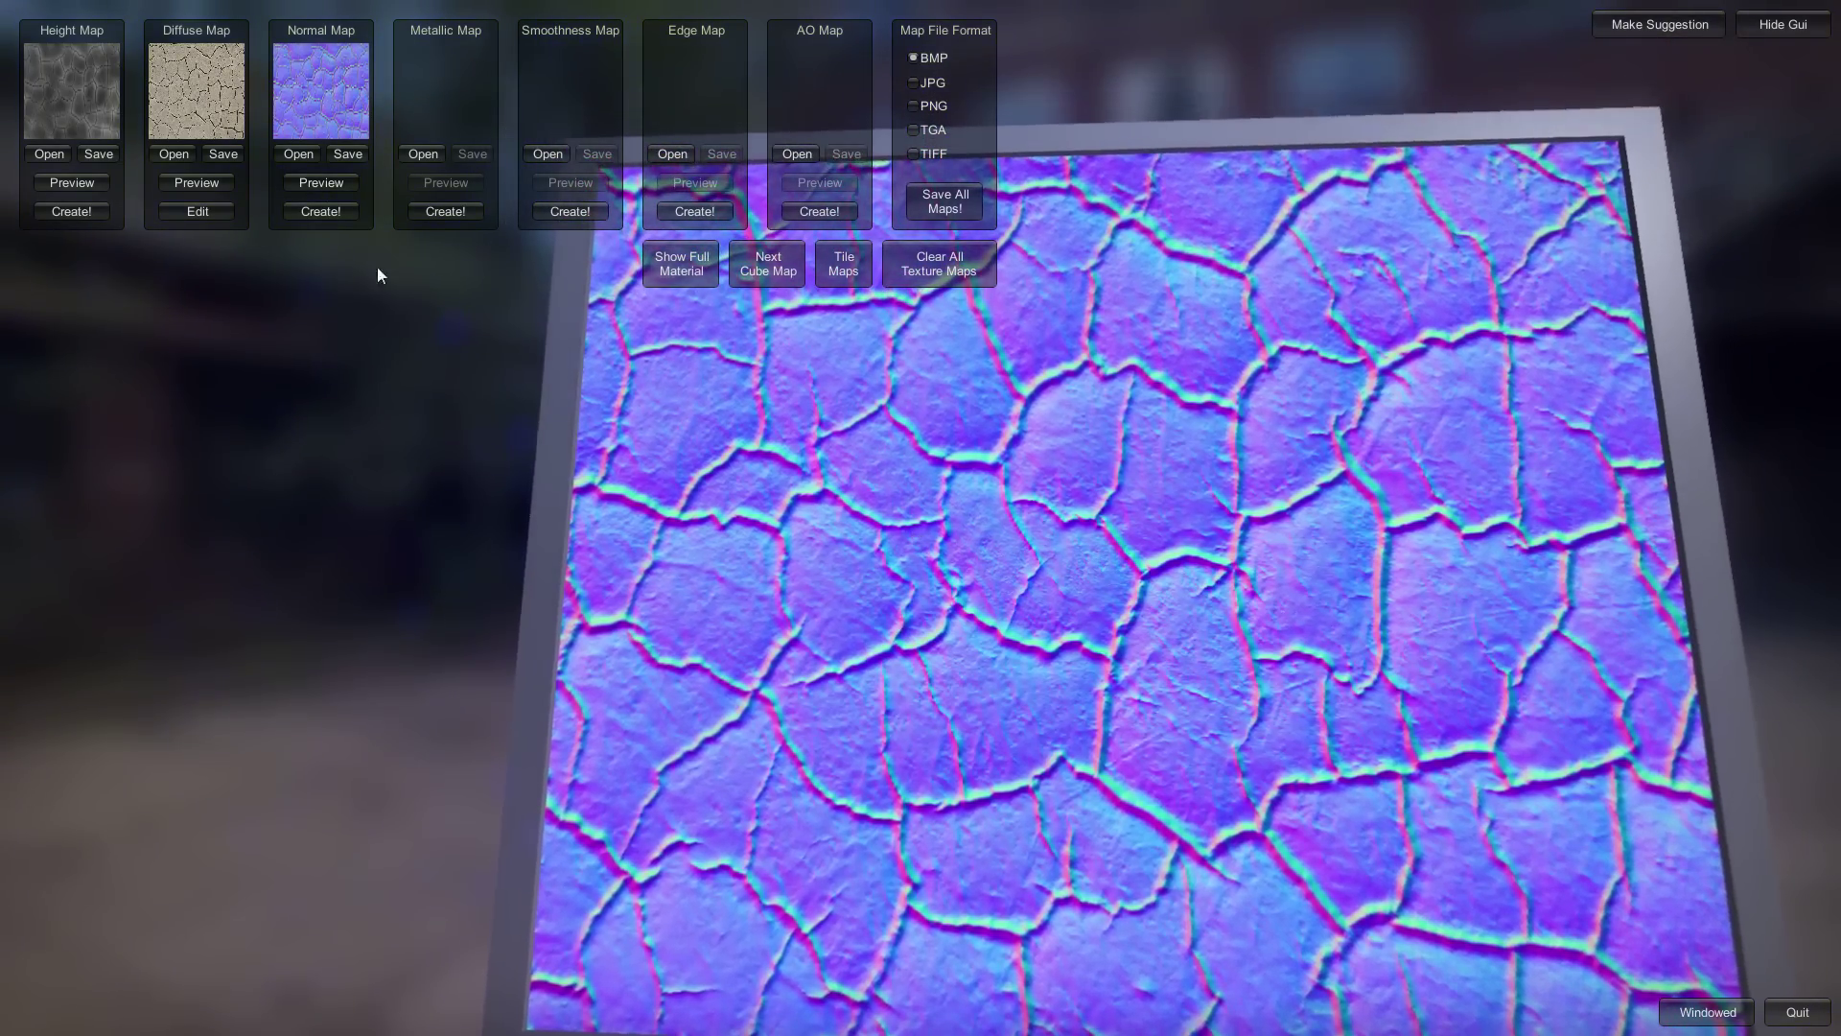
click(682, 263)
drag(1016, 459, 856, 602)
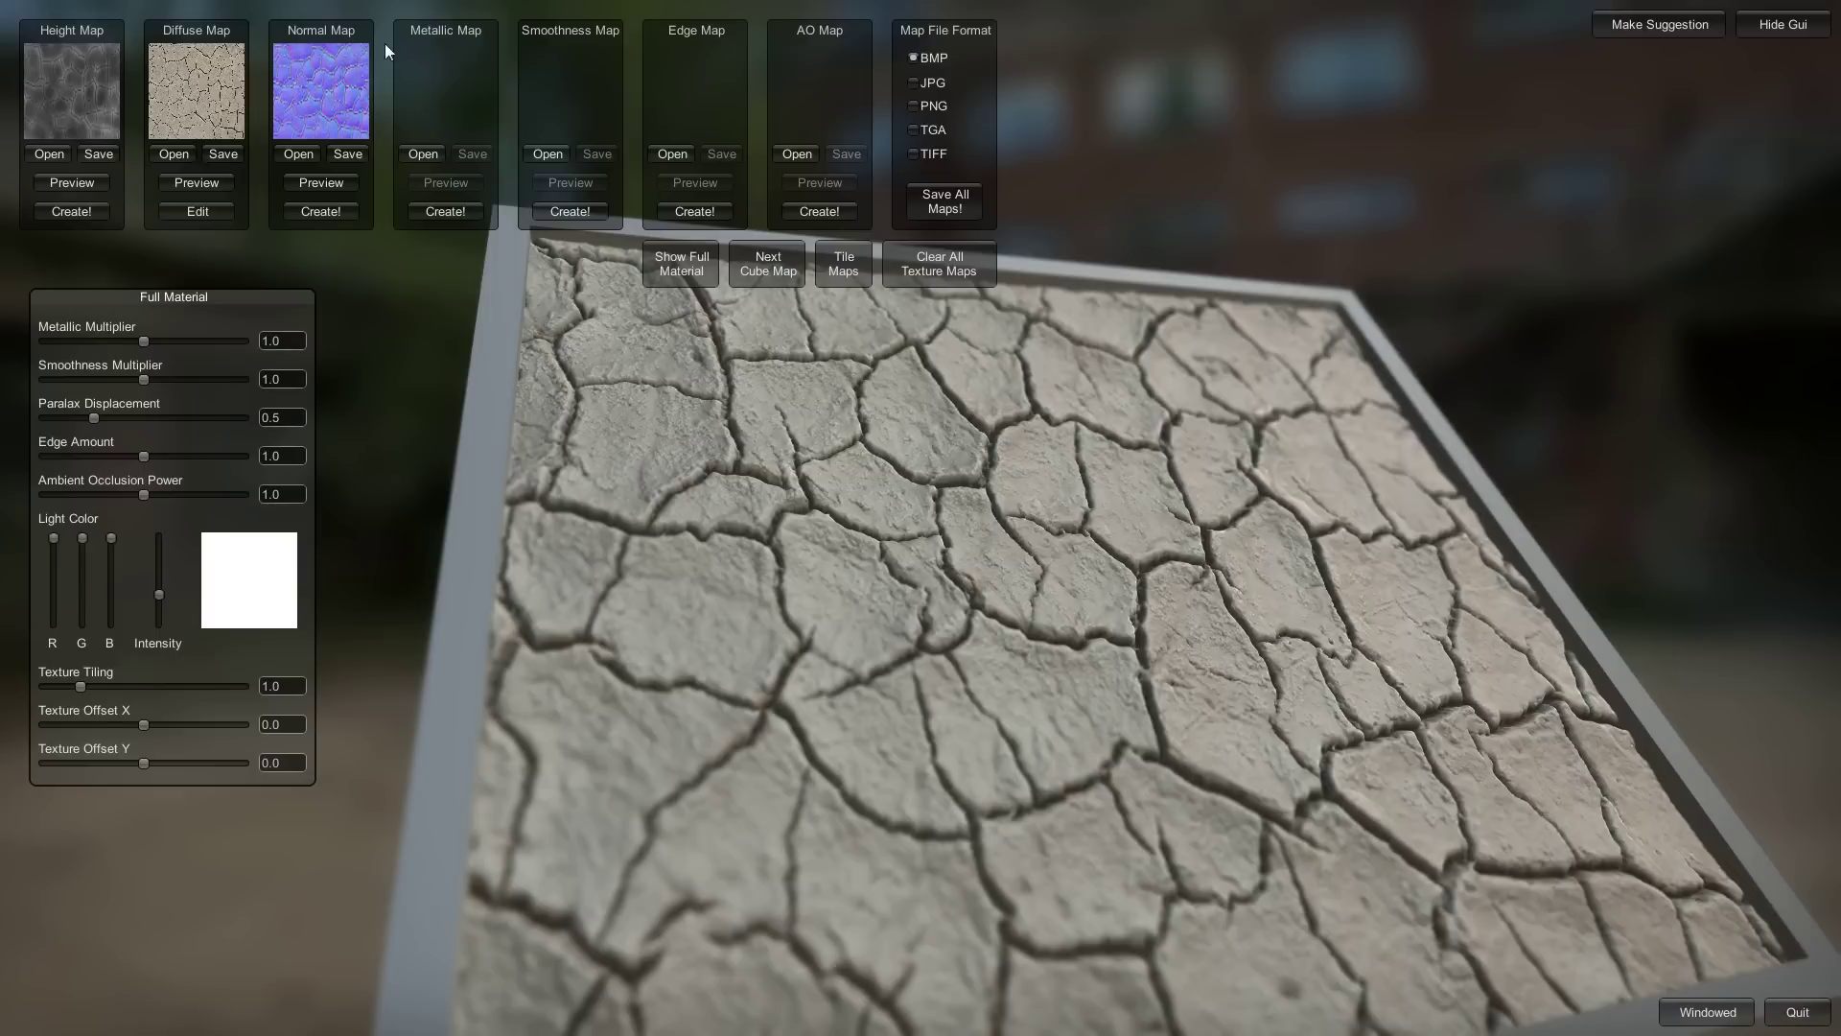
drag(1073, 464, 1120, 561)
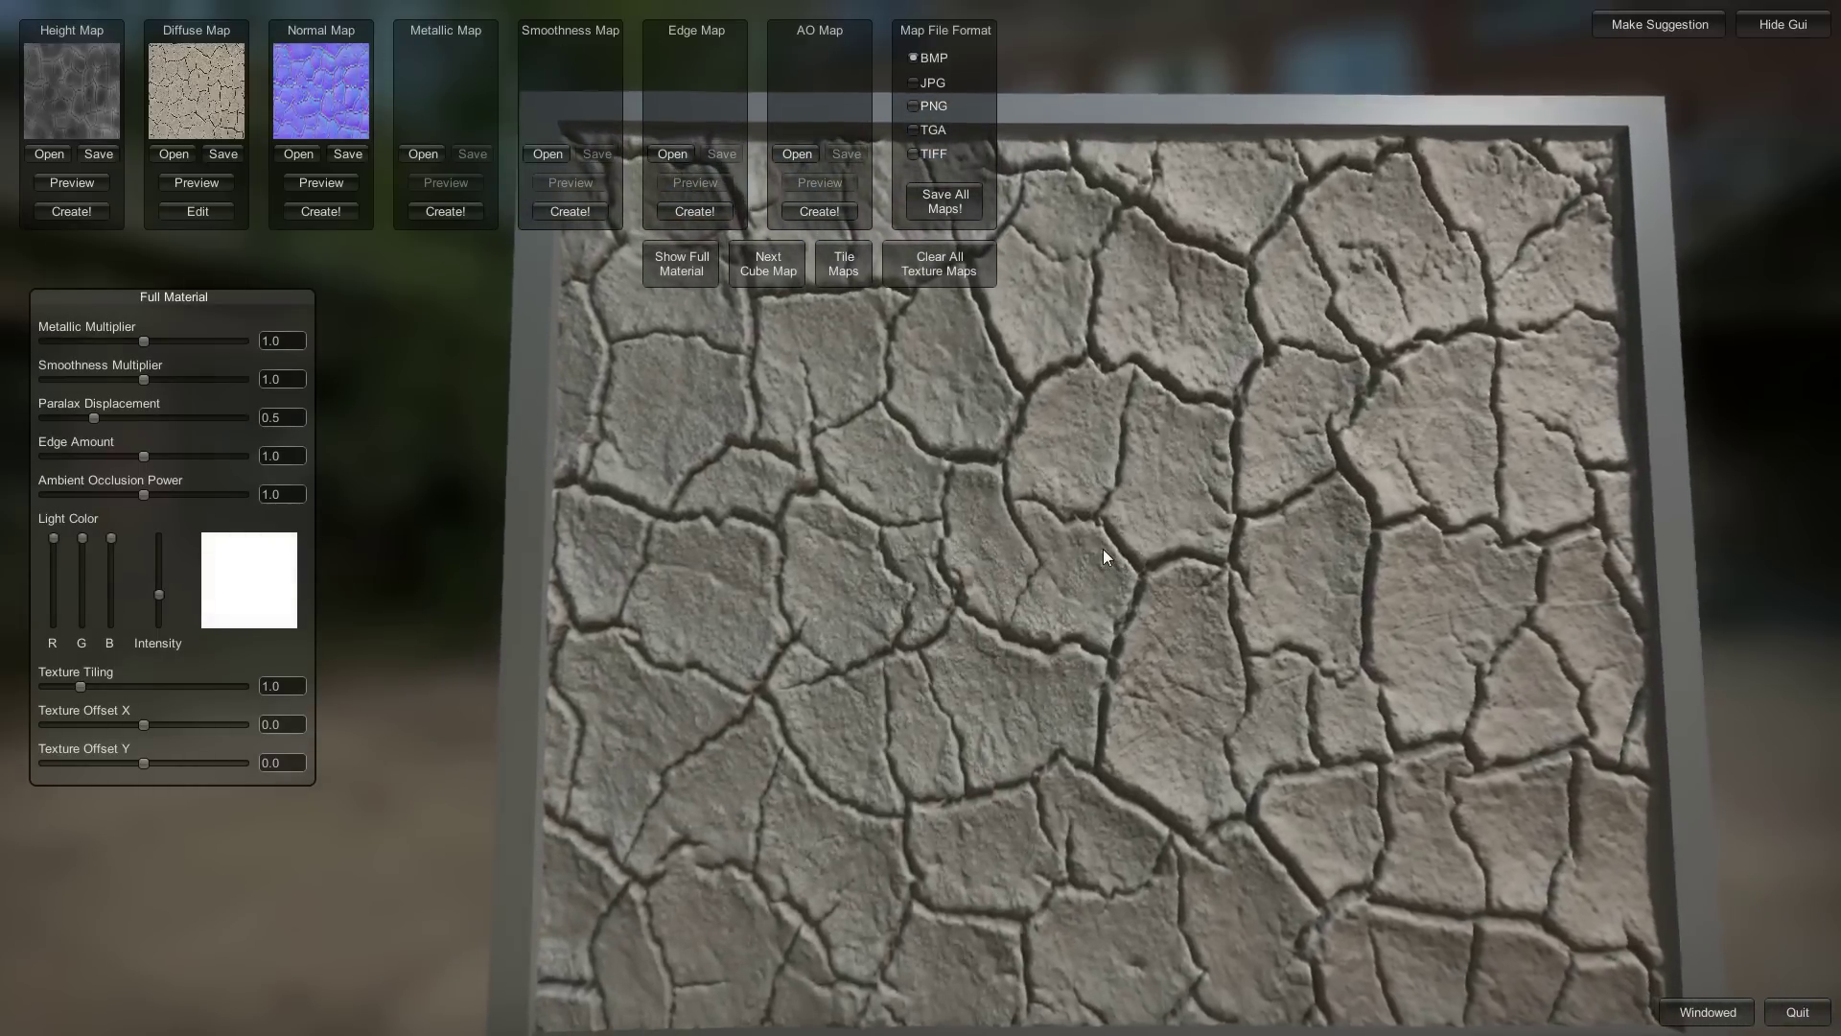
Open Smoothness From Diffuse and enable colour sample 1, picked from the beige mud
click(569, 211)
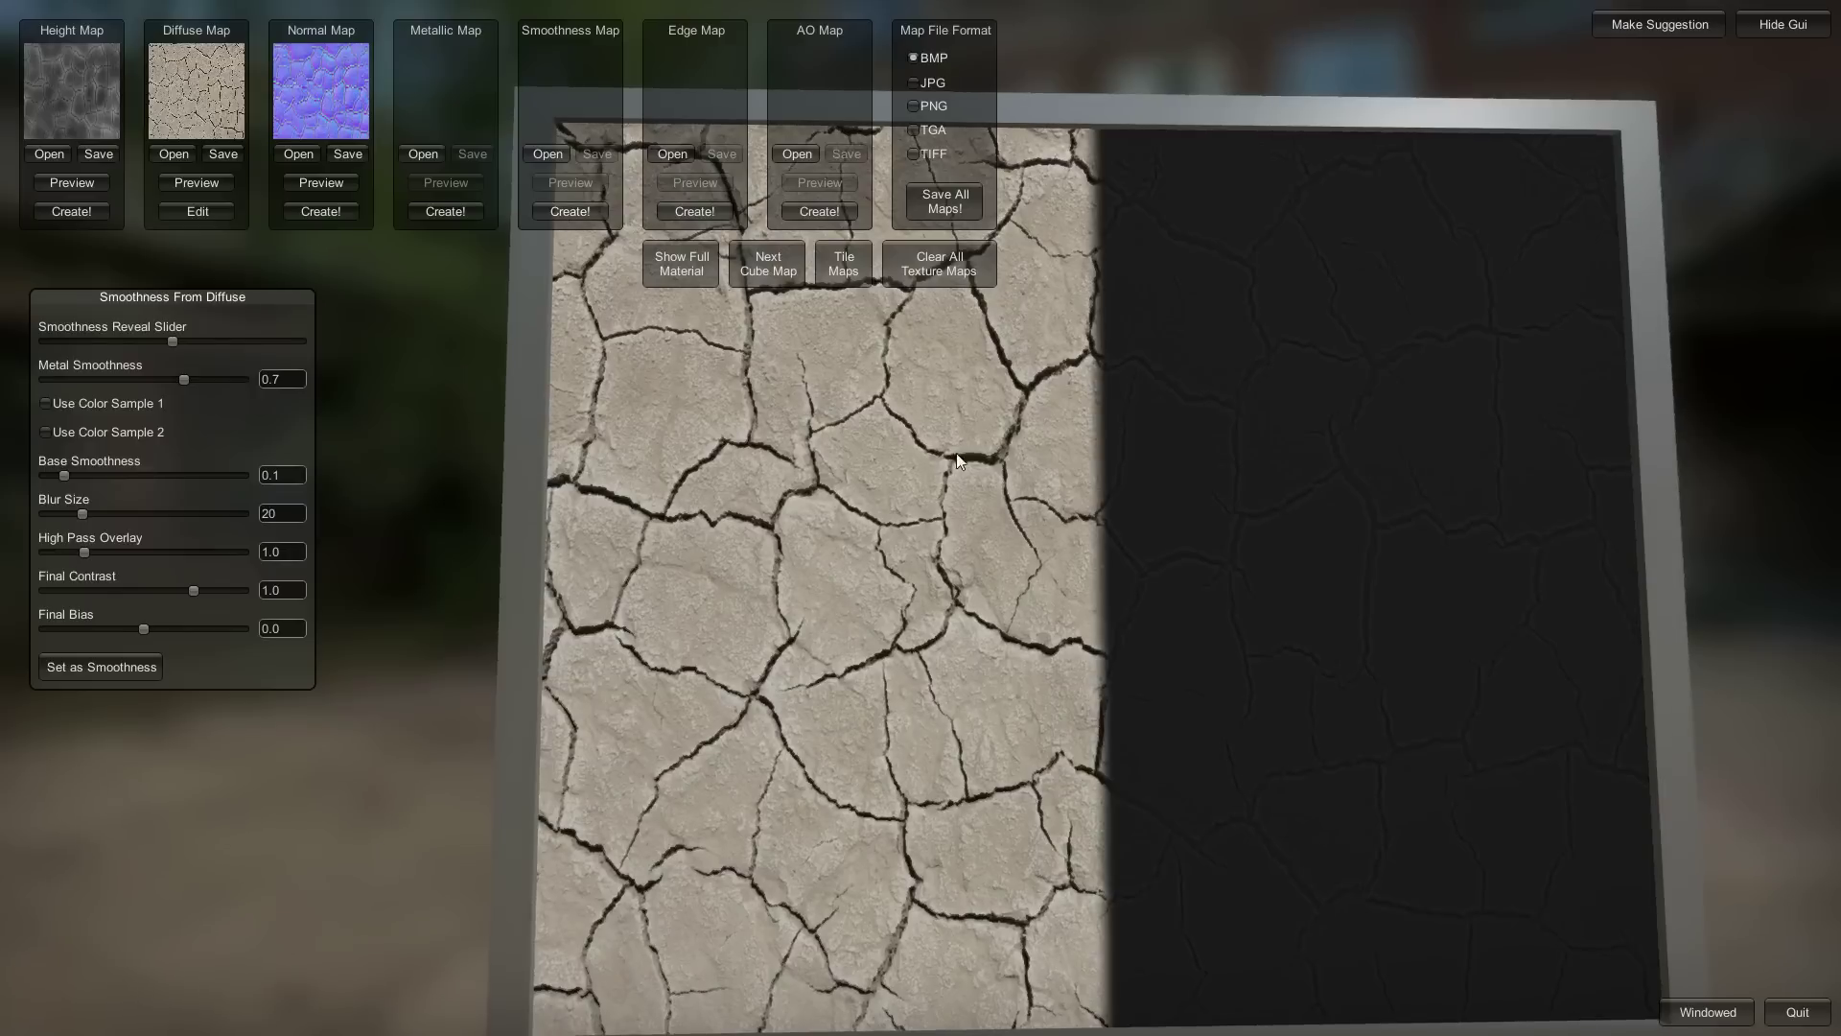
drag(957, 452, 982, 475)
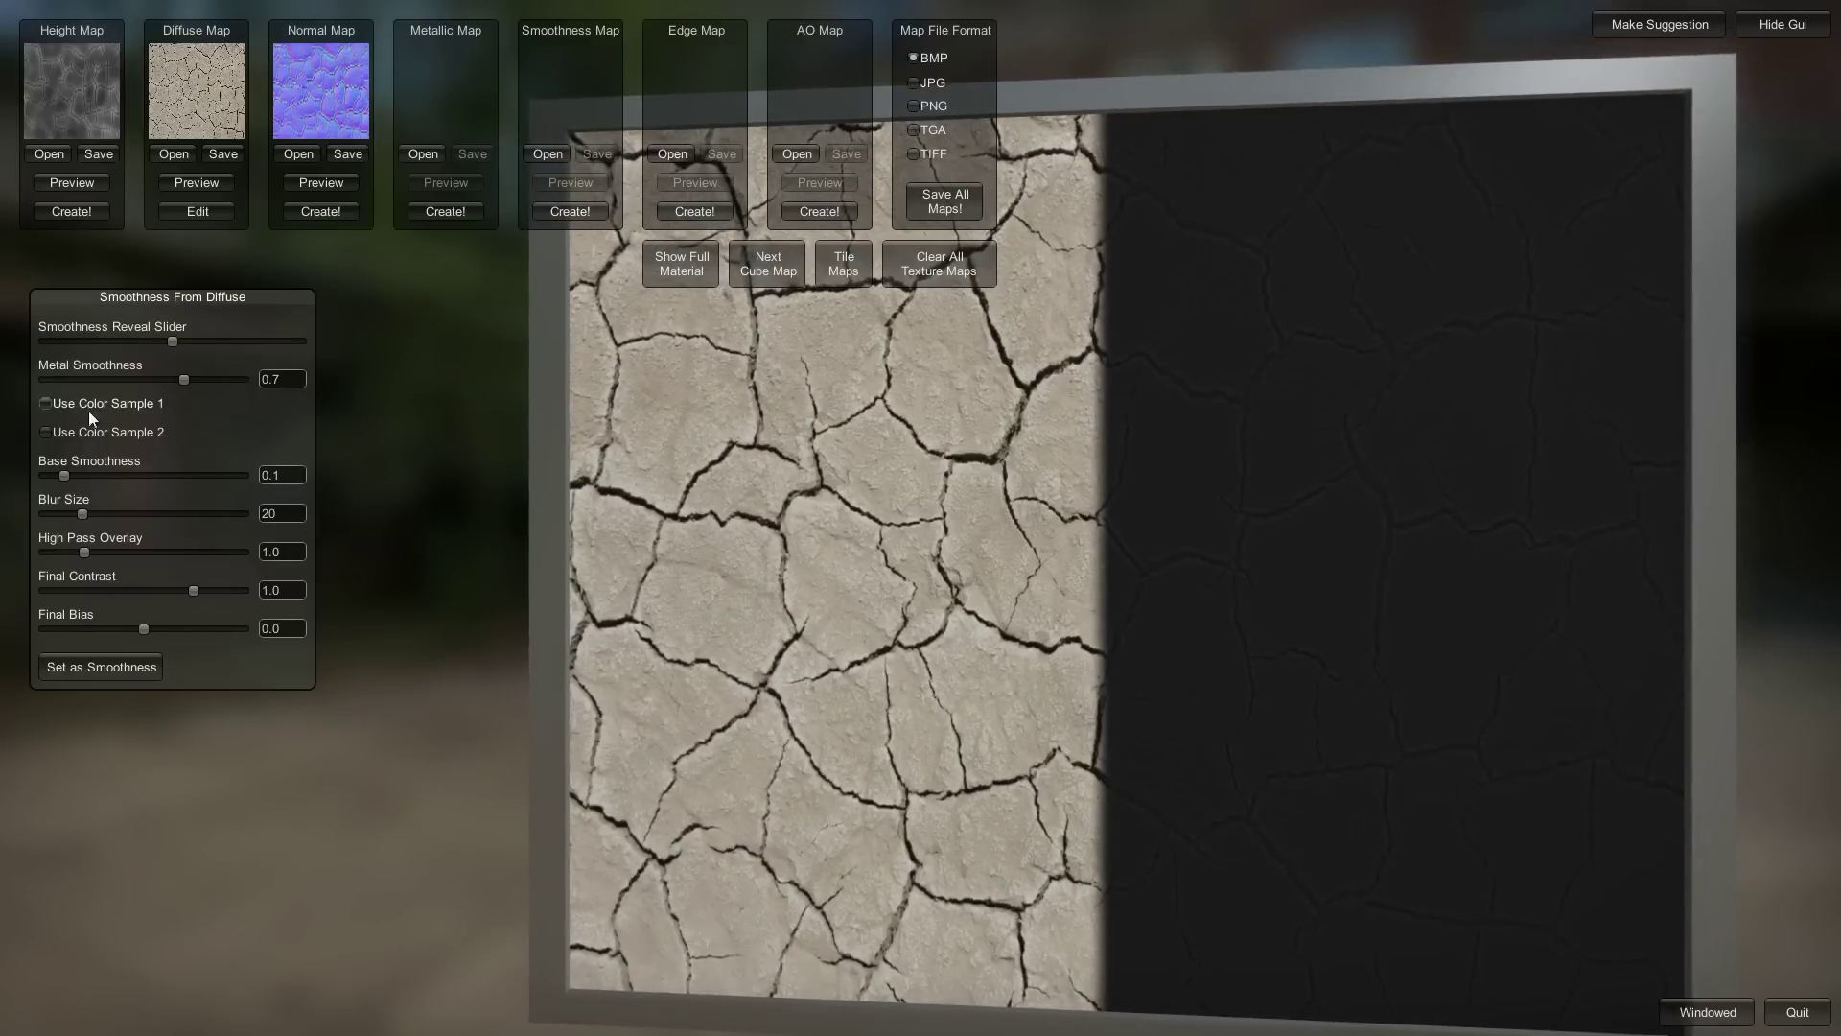
click(46, 404)
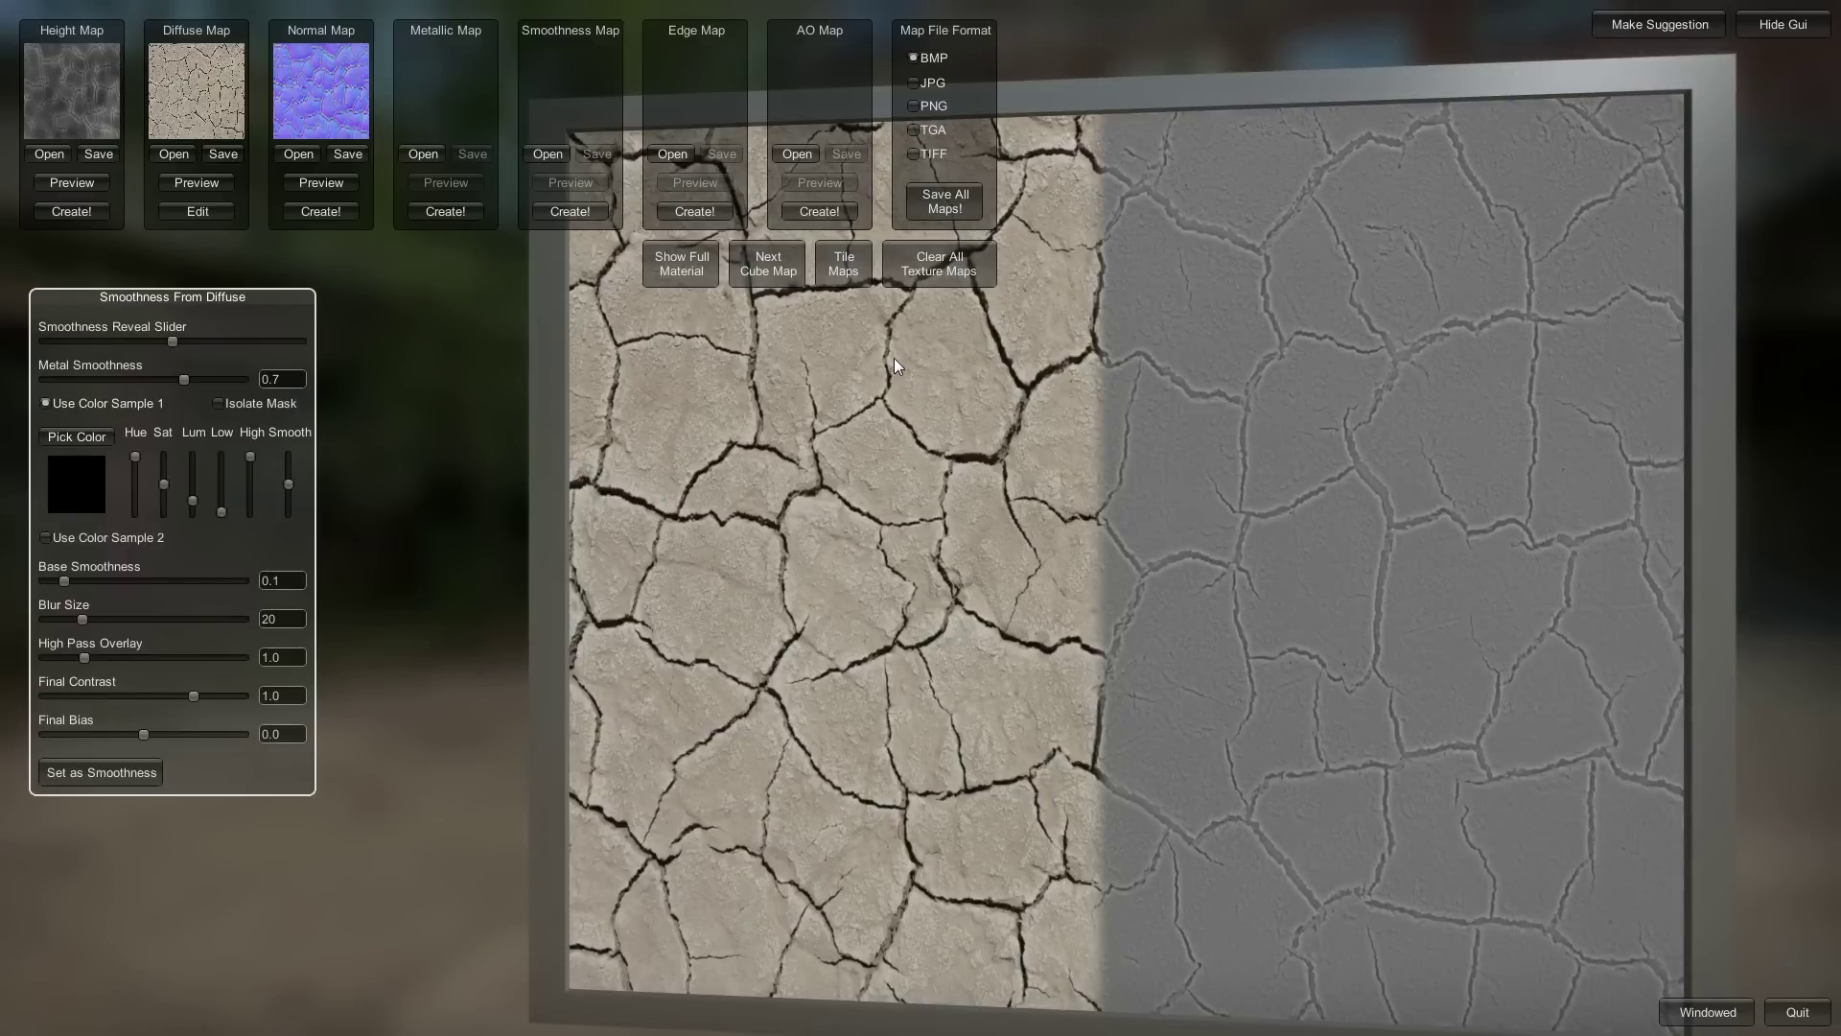
click(944, 353)
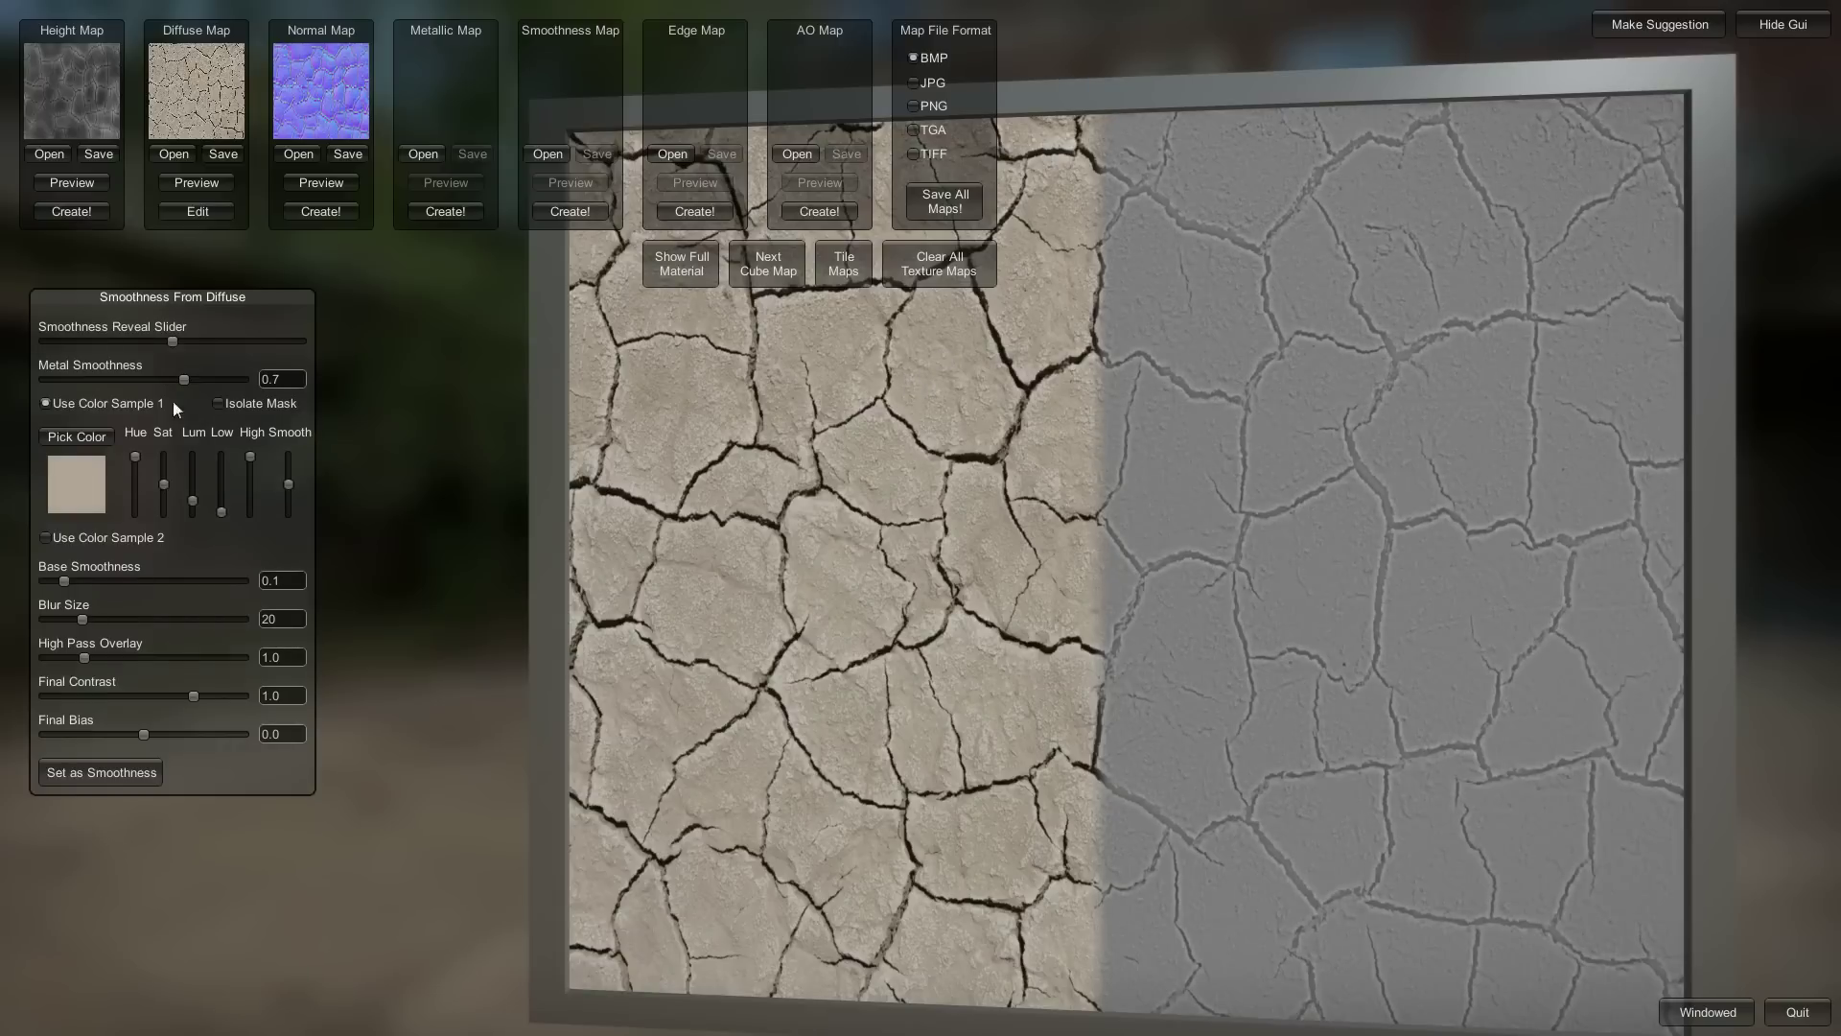
drag(224, 509, 211, 464)
click(219, 403)
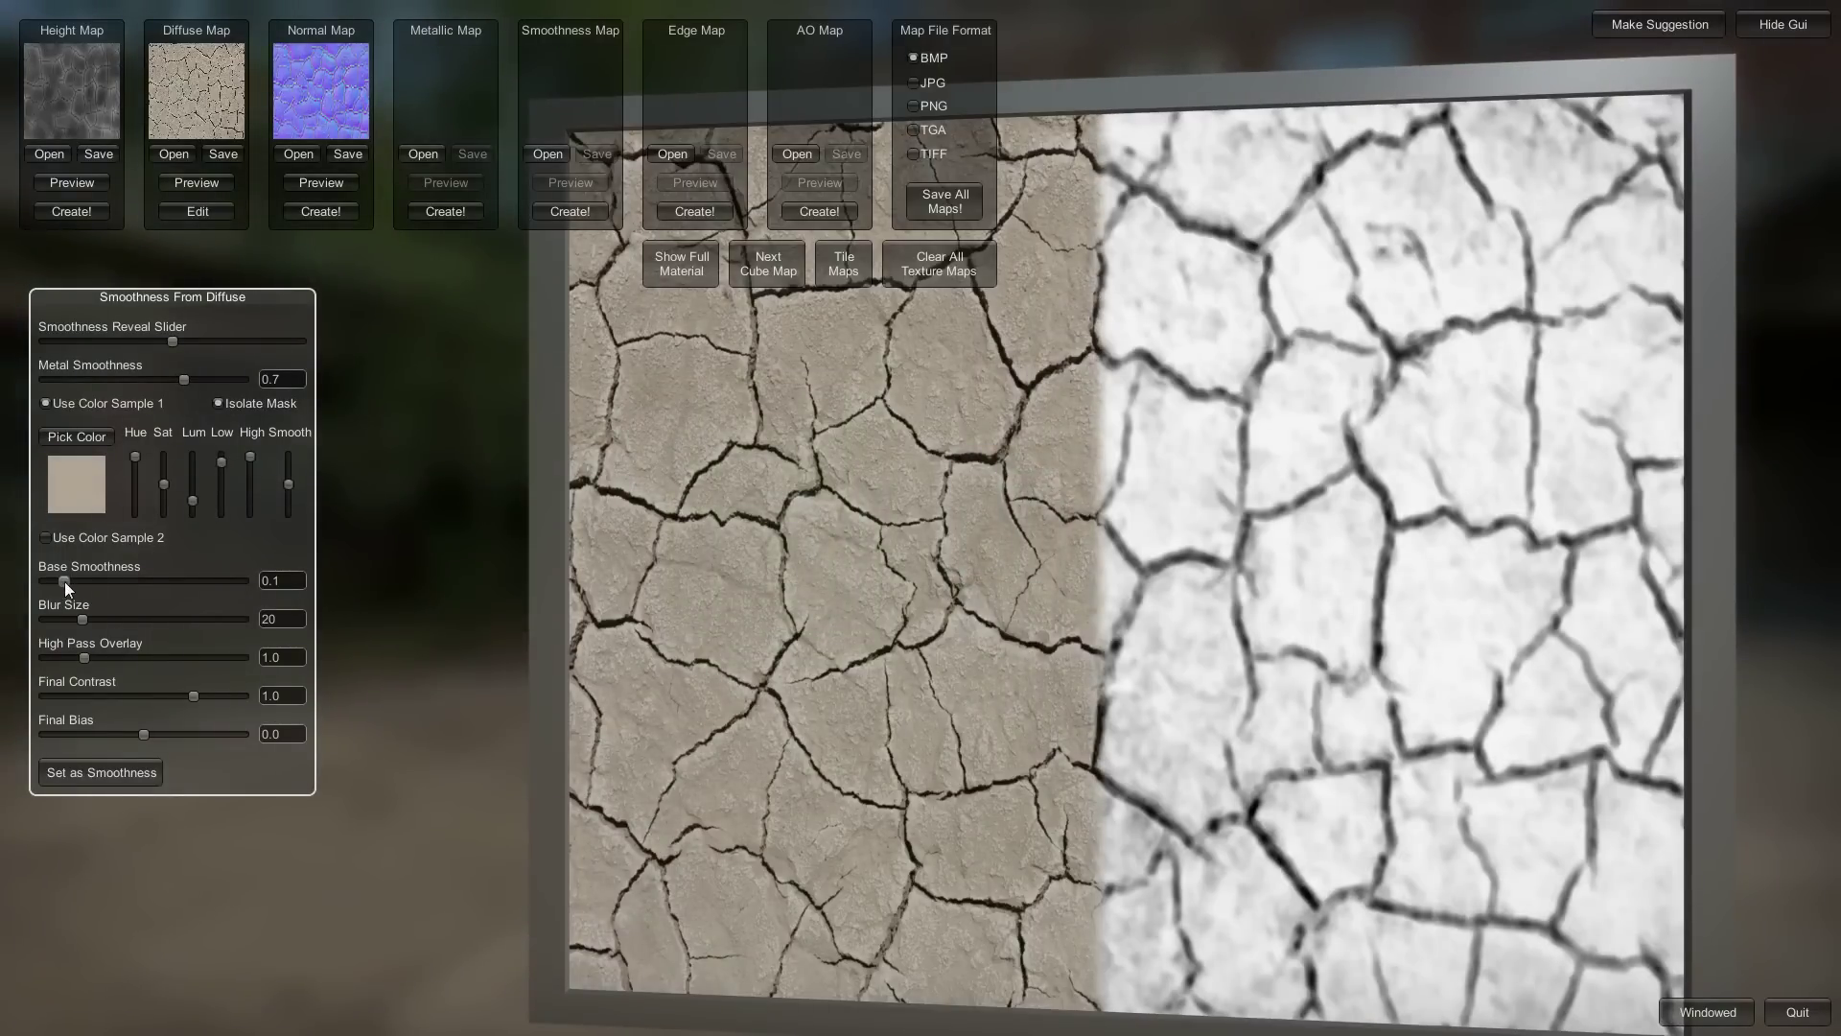
Set blur to 1, refine sample one's hue, saturation and luminance ranges, and lower its smoothness
drag(65, 581, 30, 616)
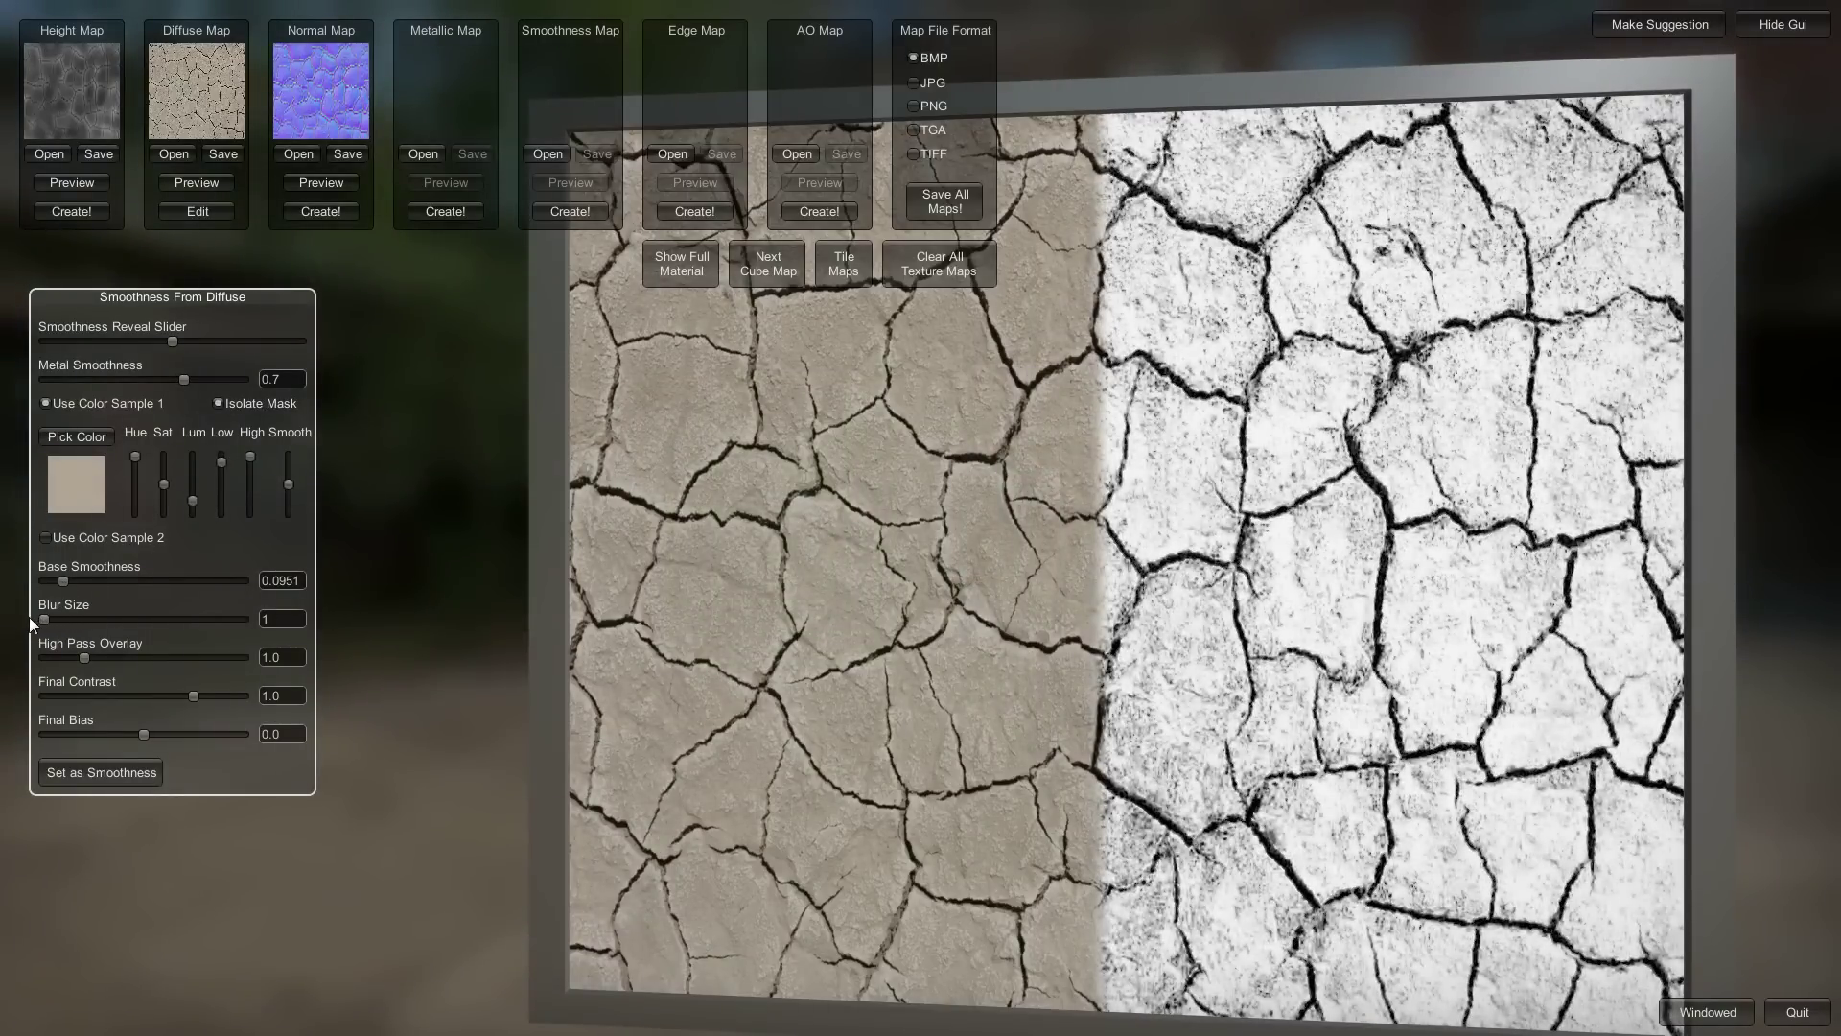
drag(165, 481, 165, 449)
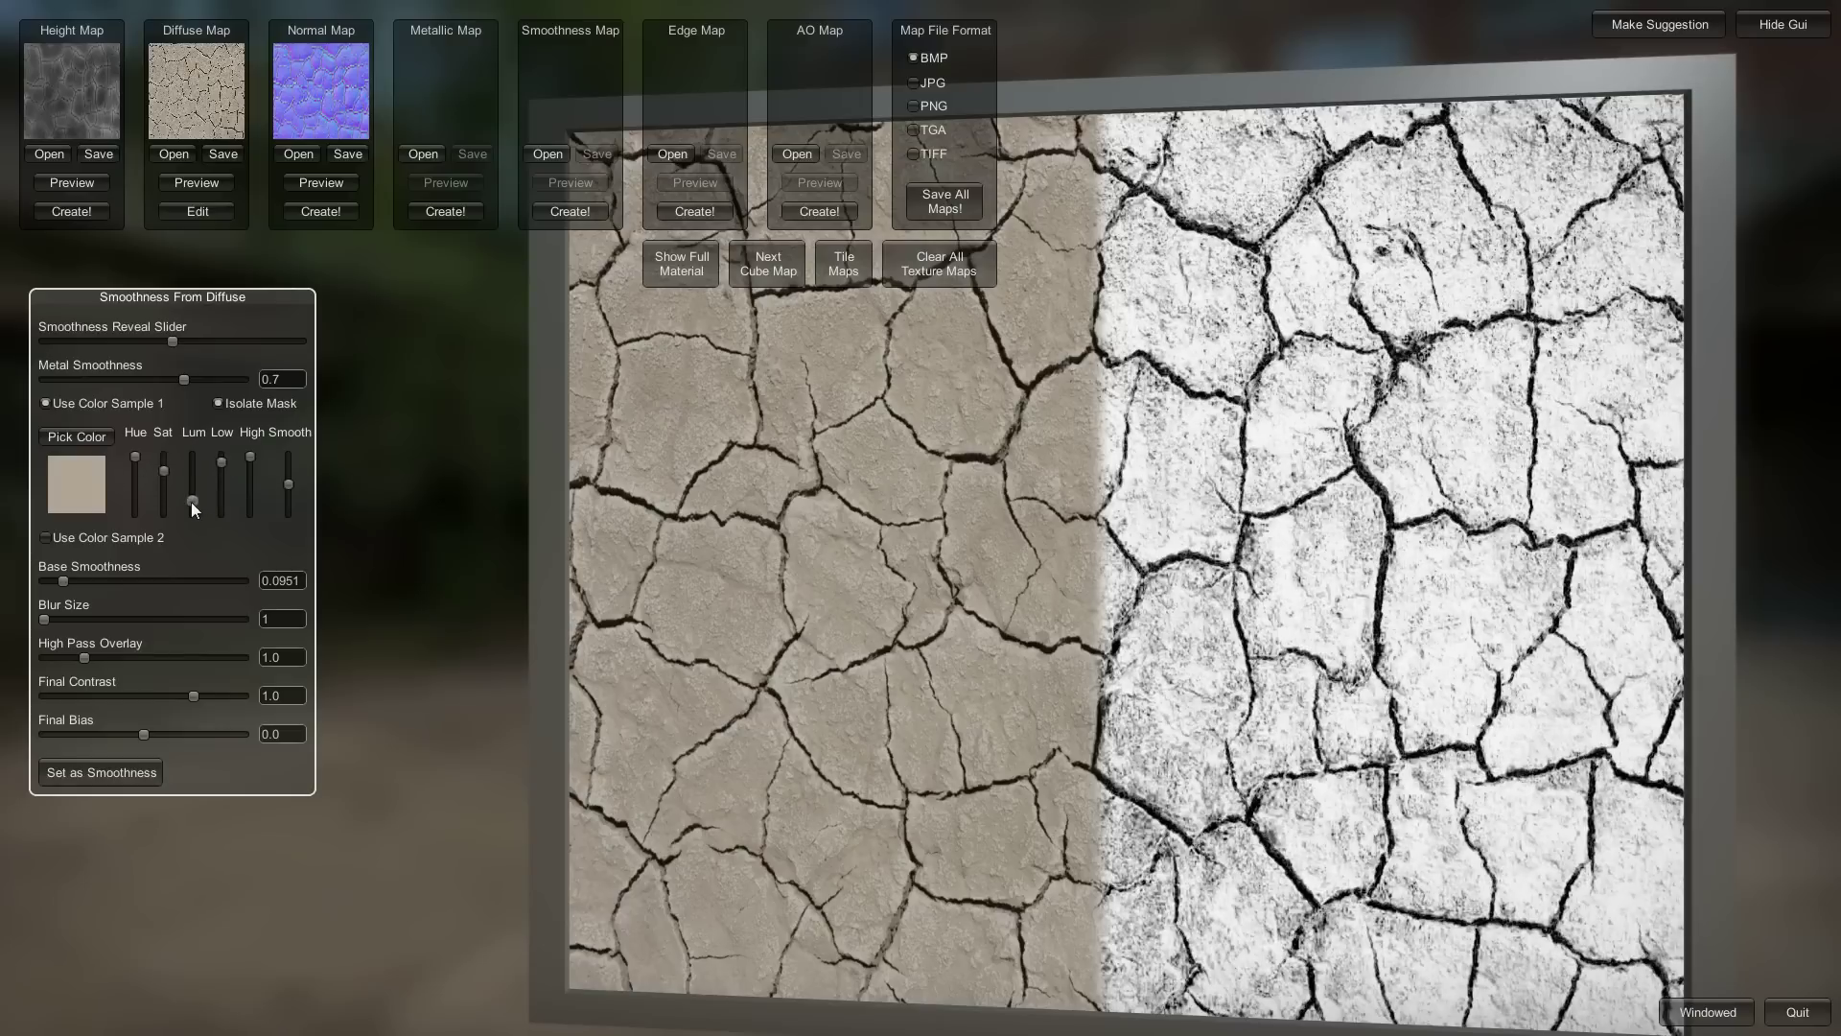
drag(192, 503, 168, 445)
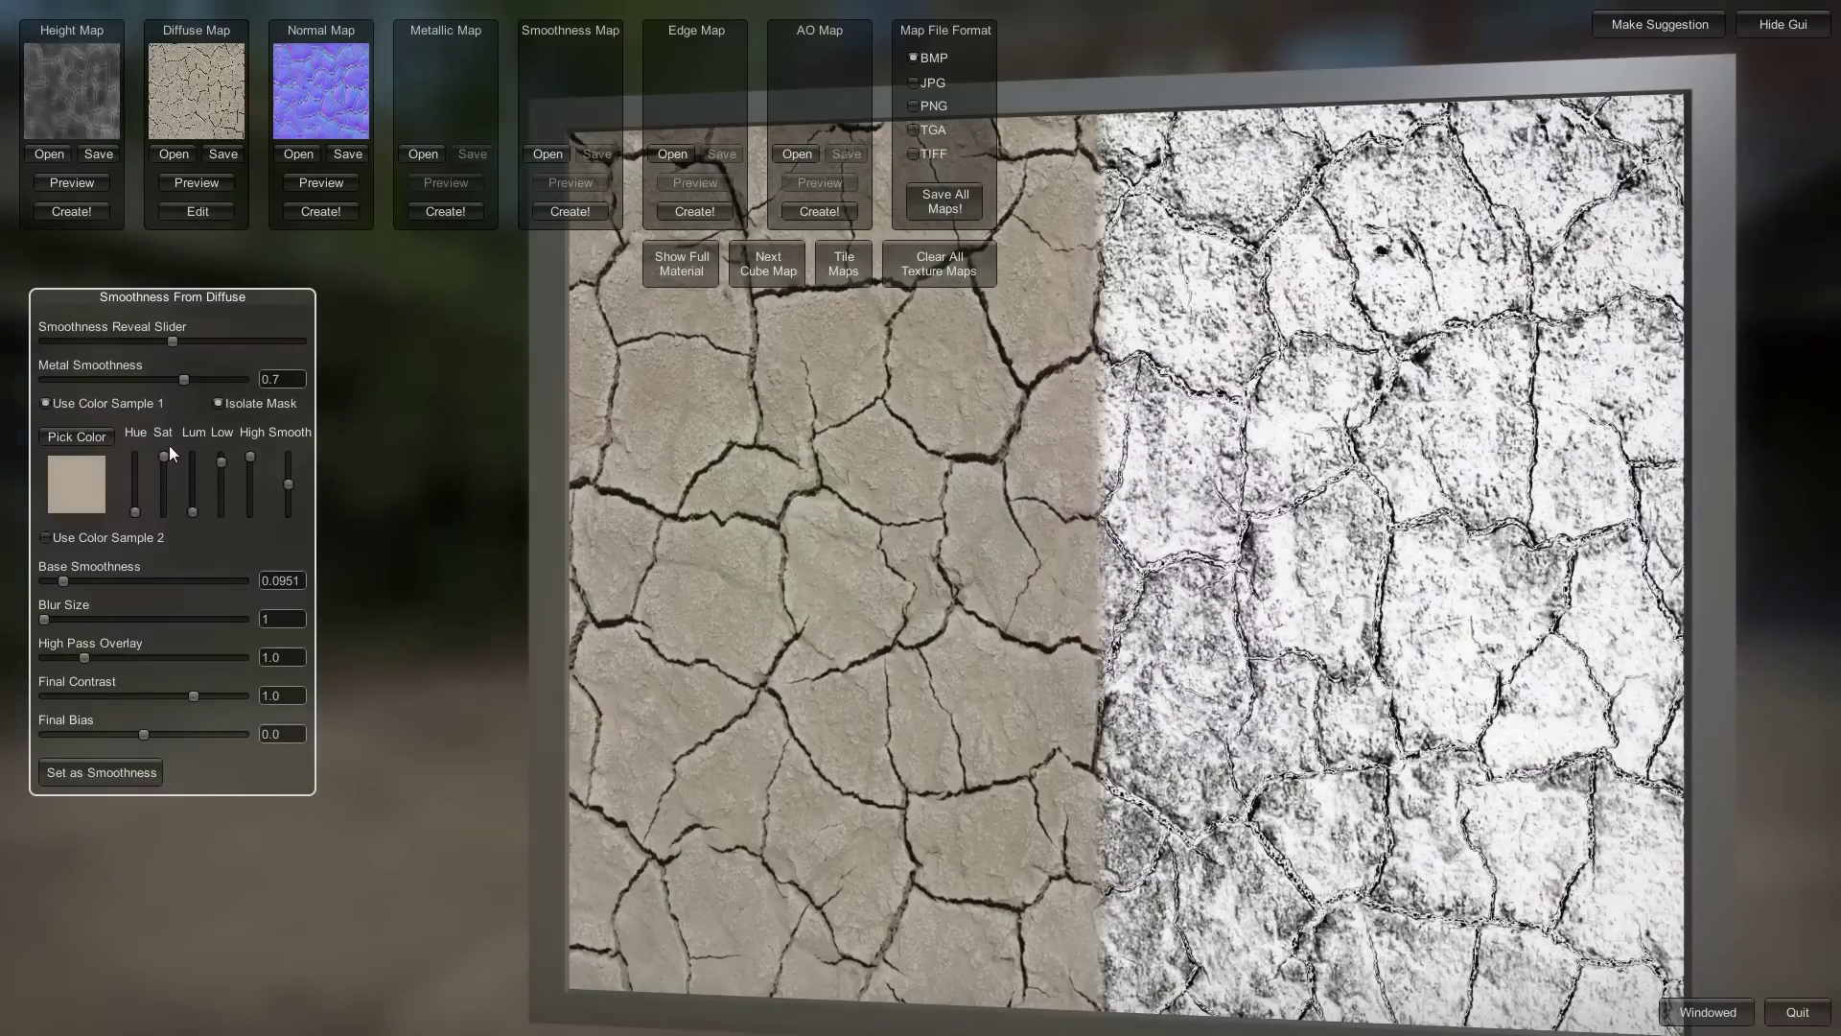
drag(187, 507, 194, 456)
drag(164, 470, 136, 437)
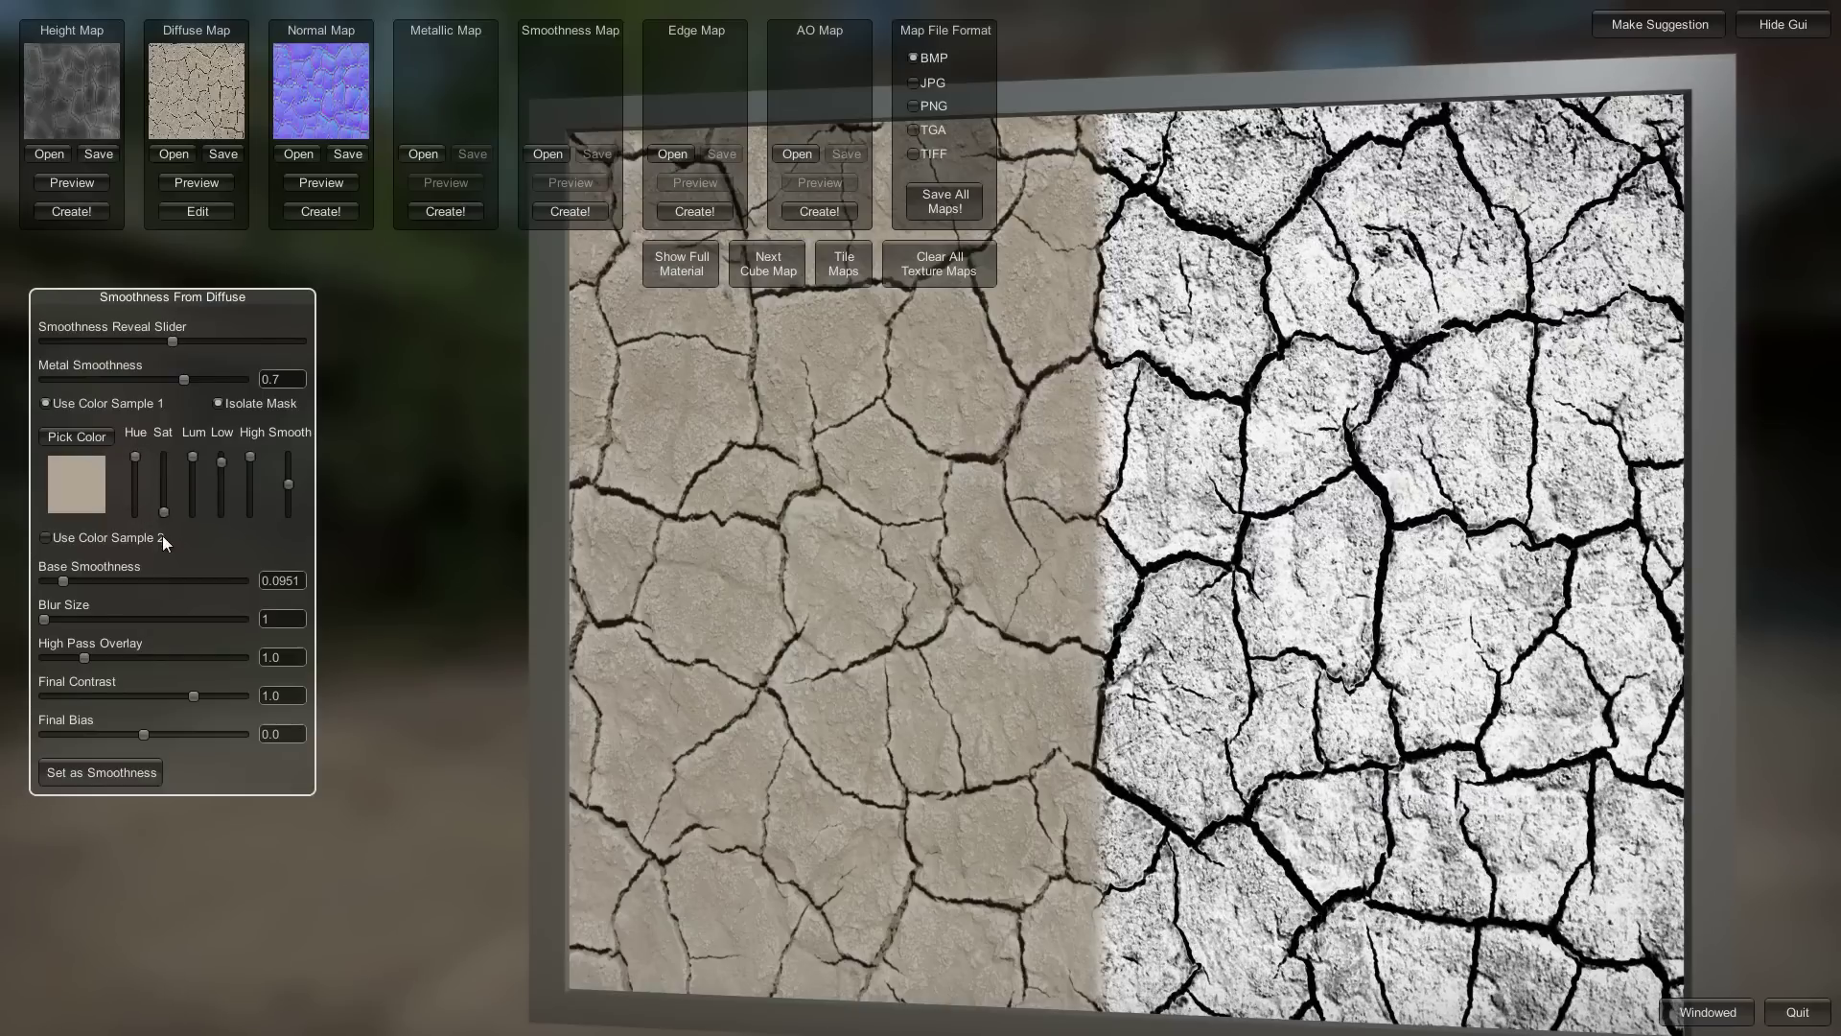
drag(136, 458, 221, 460)
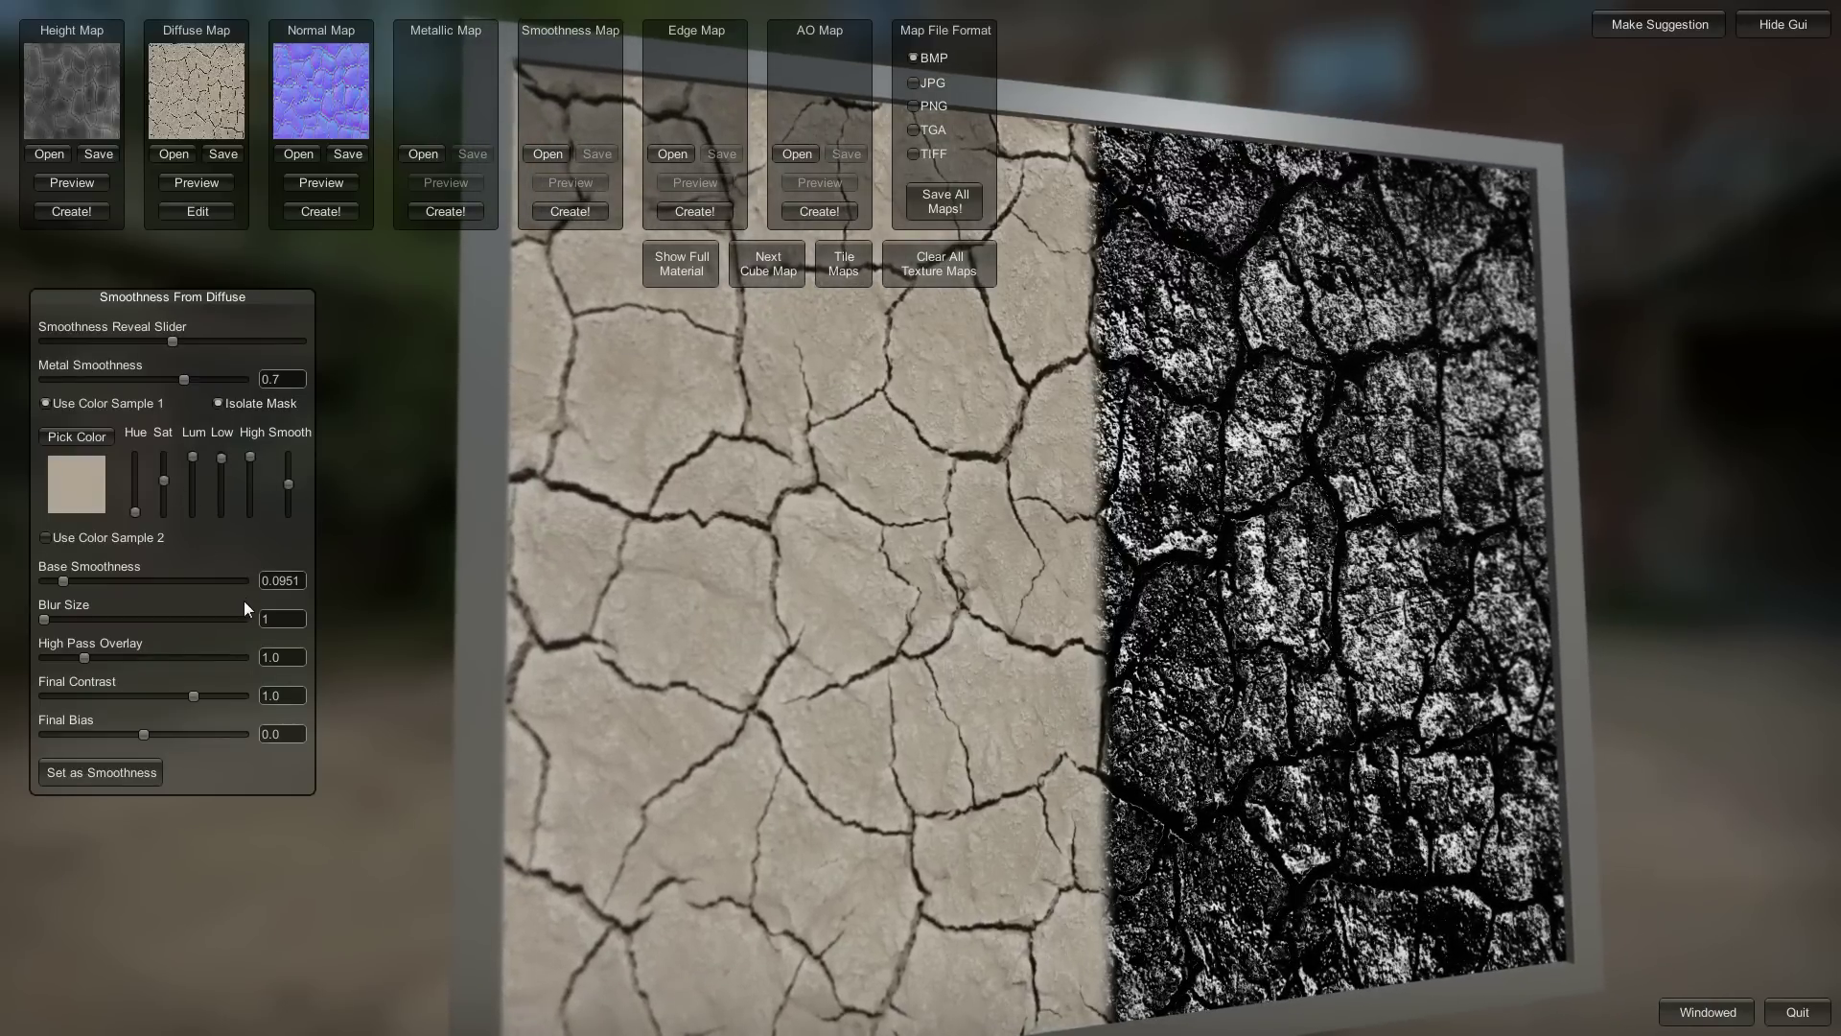
click(217, 403)
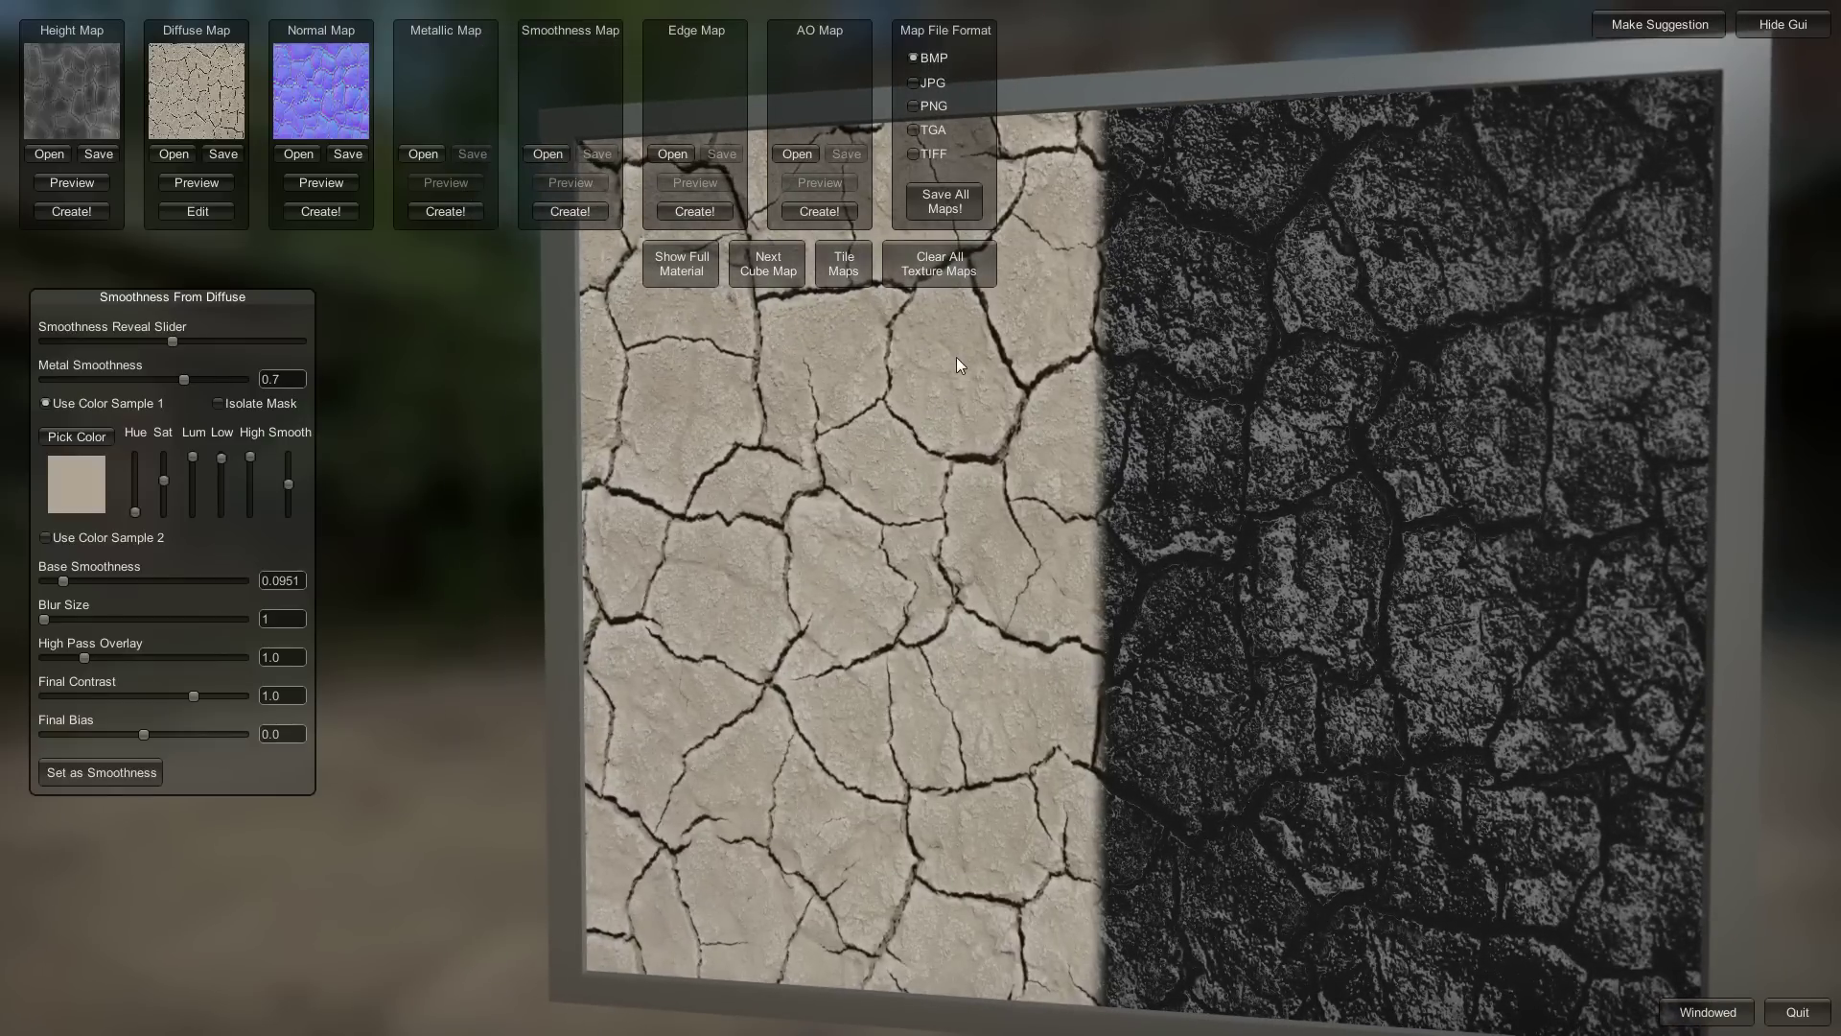
drag(290, 485, 288, 500)
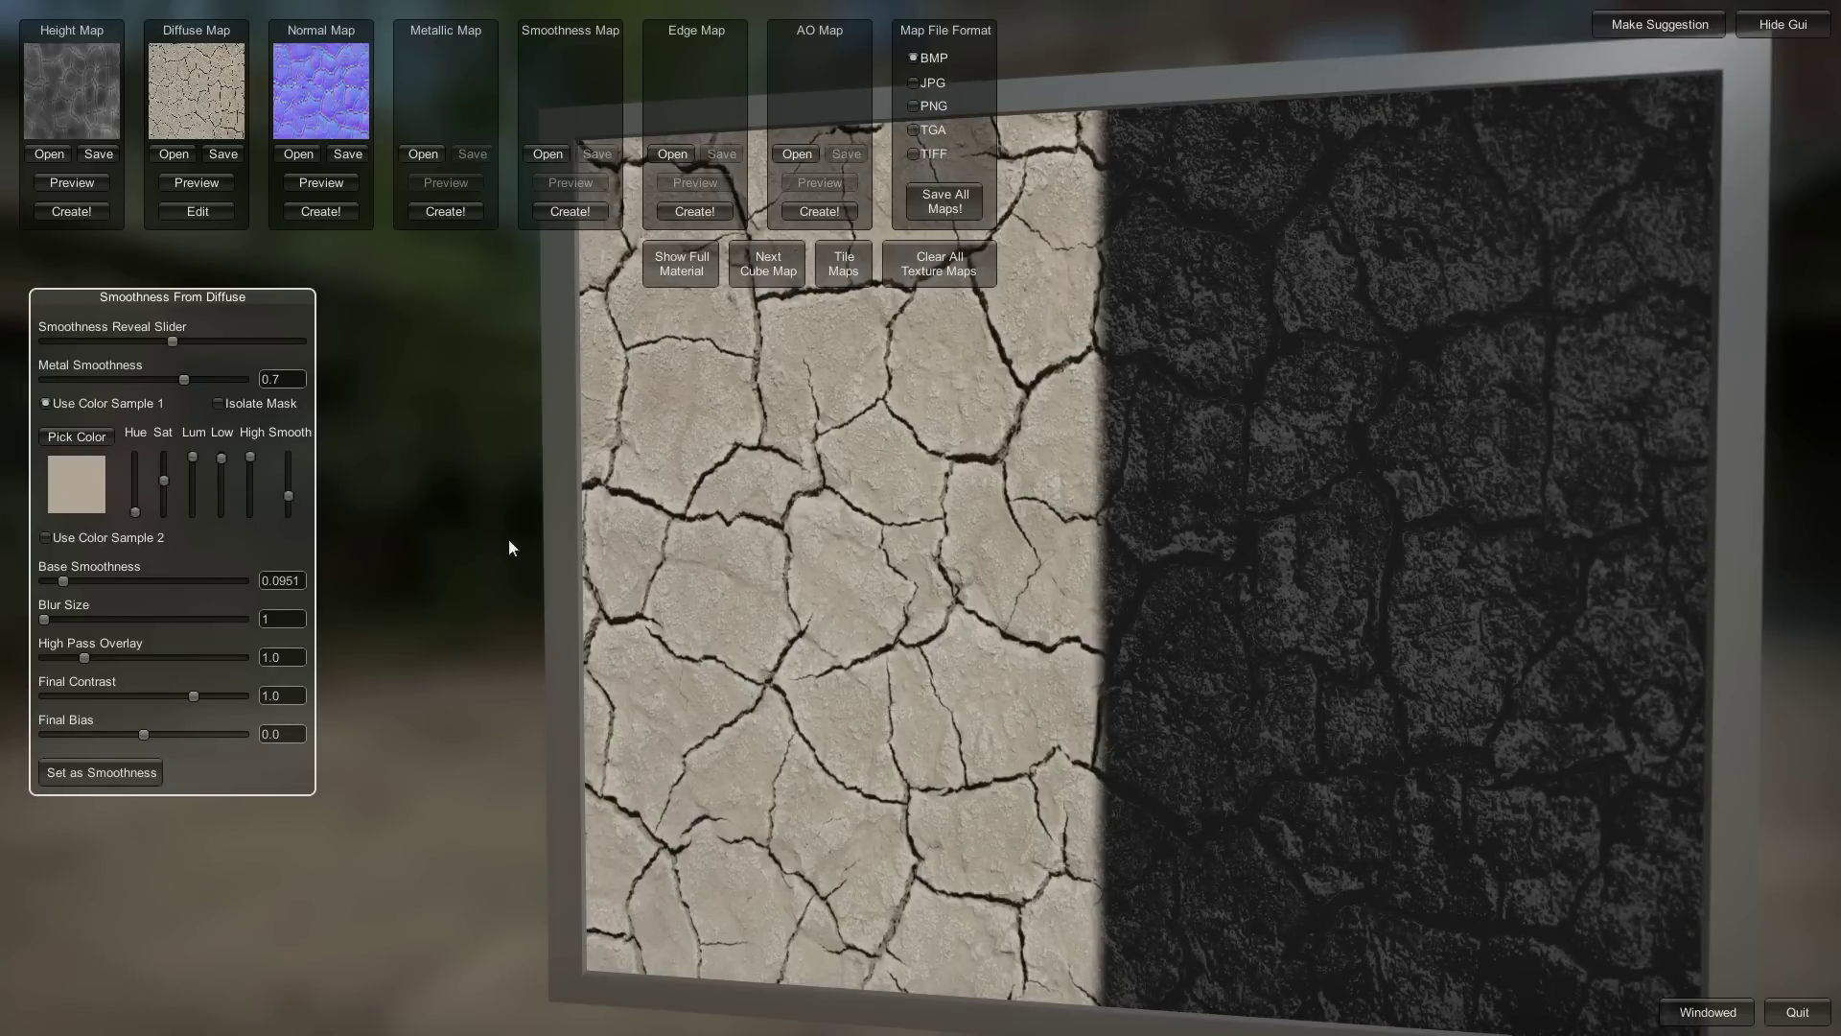
Add colour sample 2 from the light mud and re-pick sample one's colour
click(58, 539)
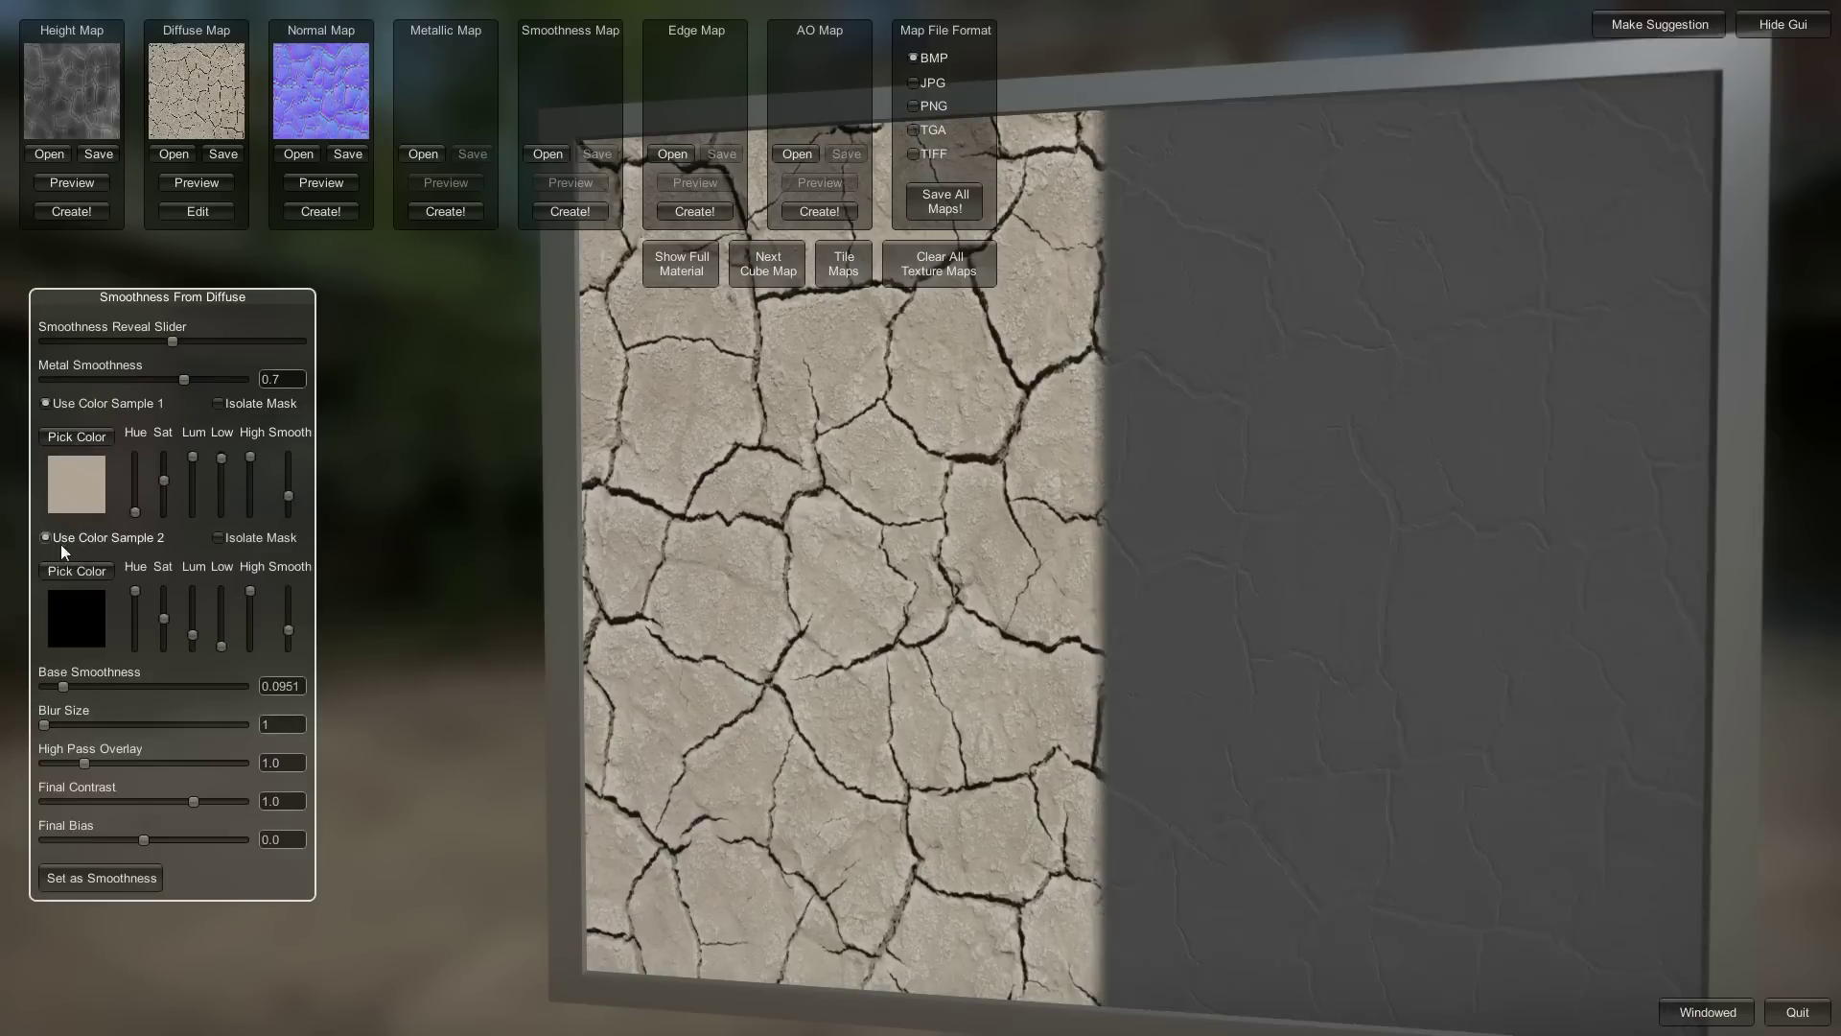
click(79, 572)
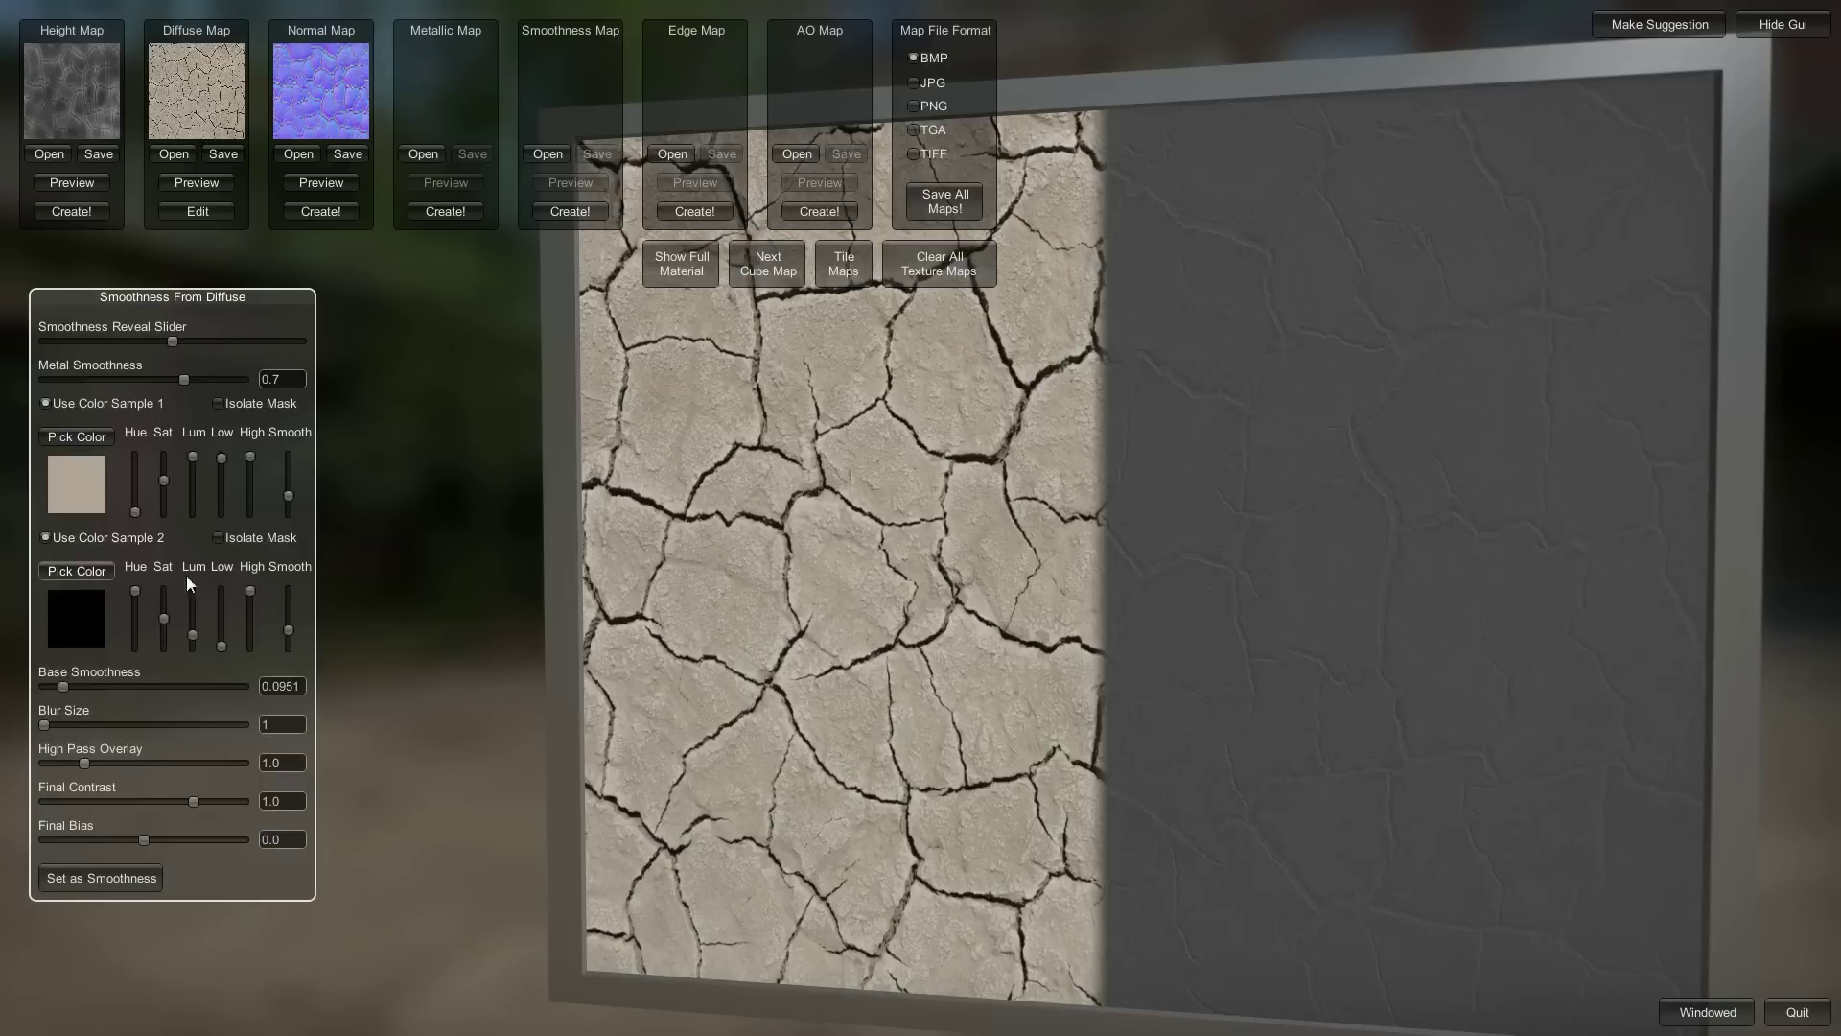
click(998, 441)
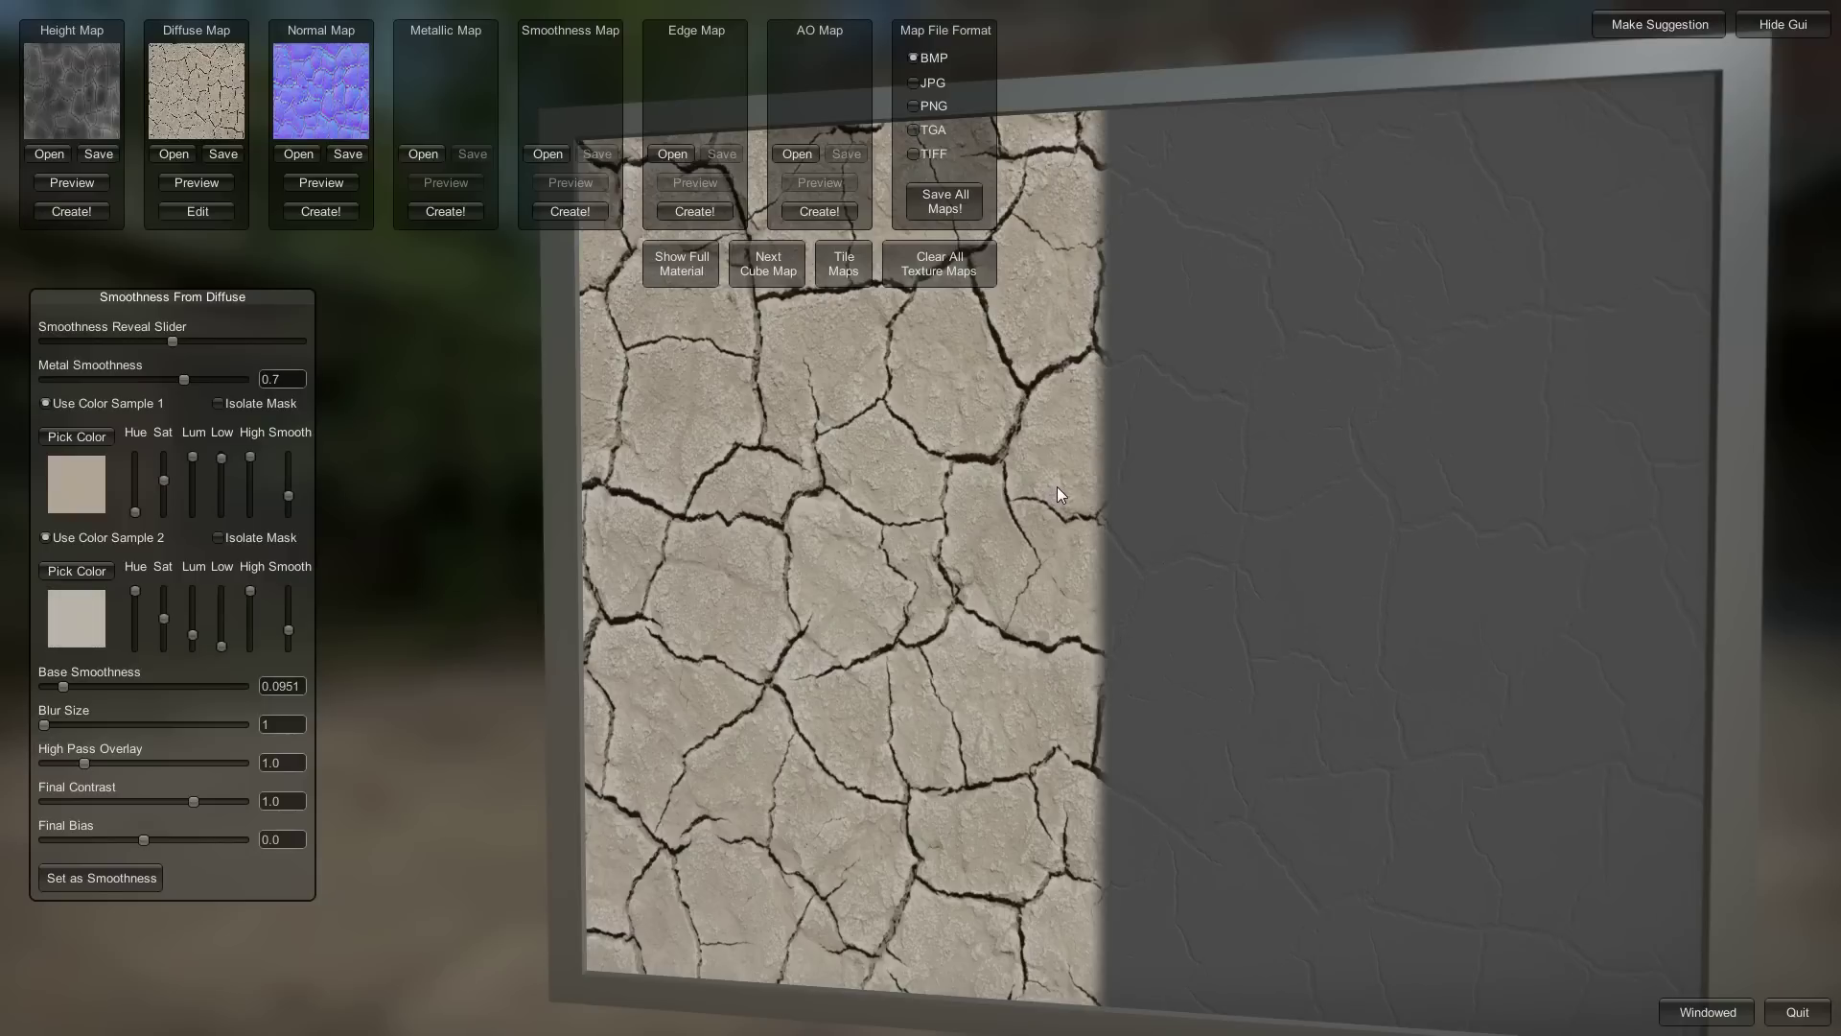
click(78, 437)
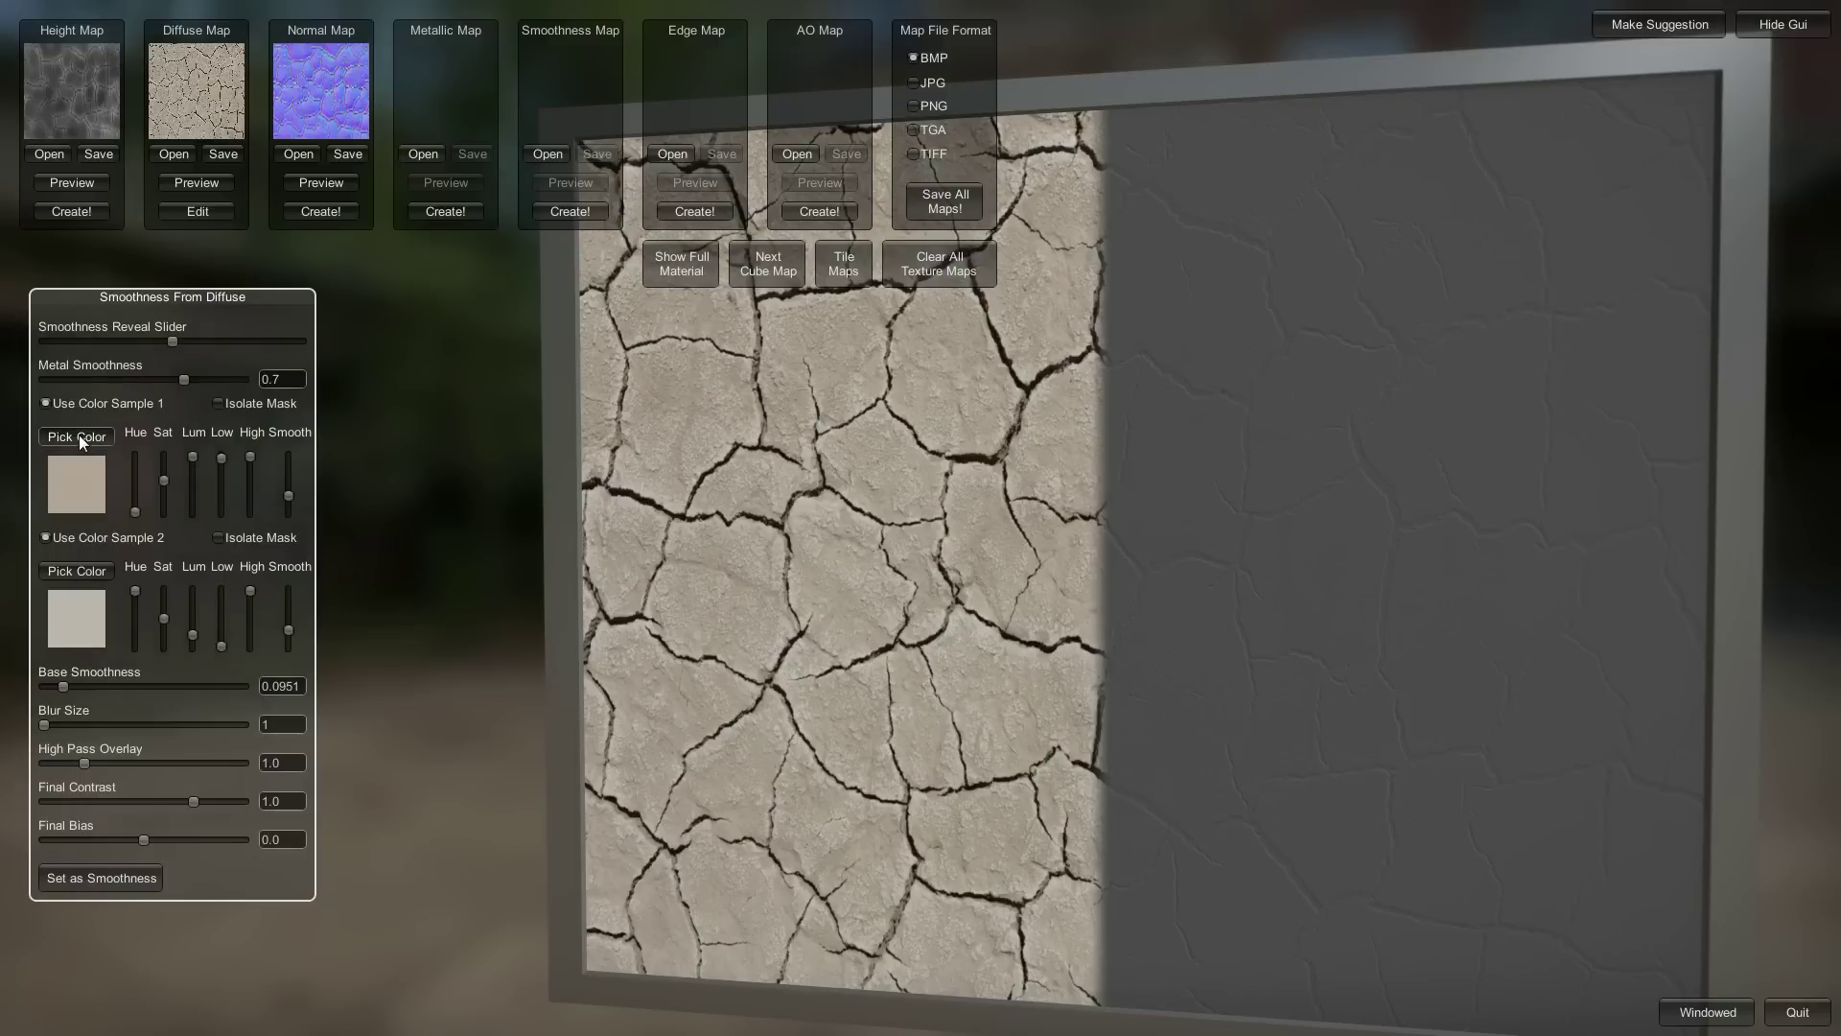
click(876, 351)
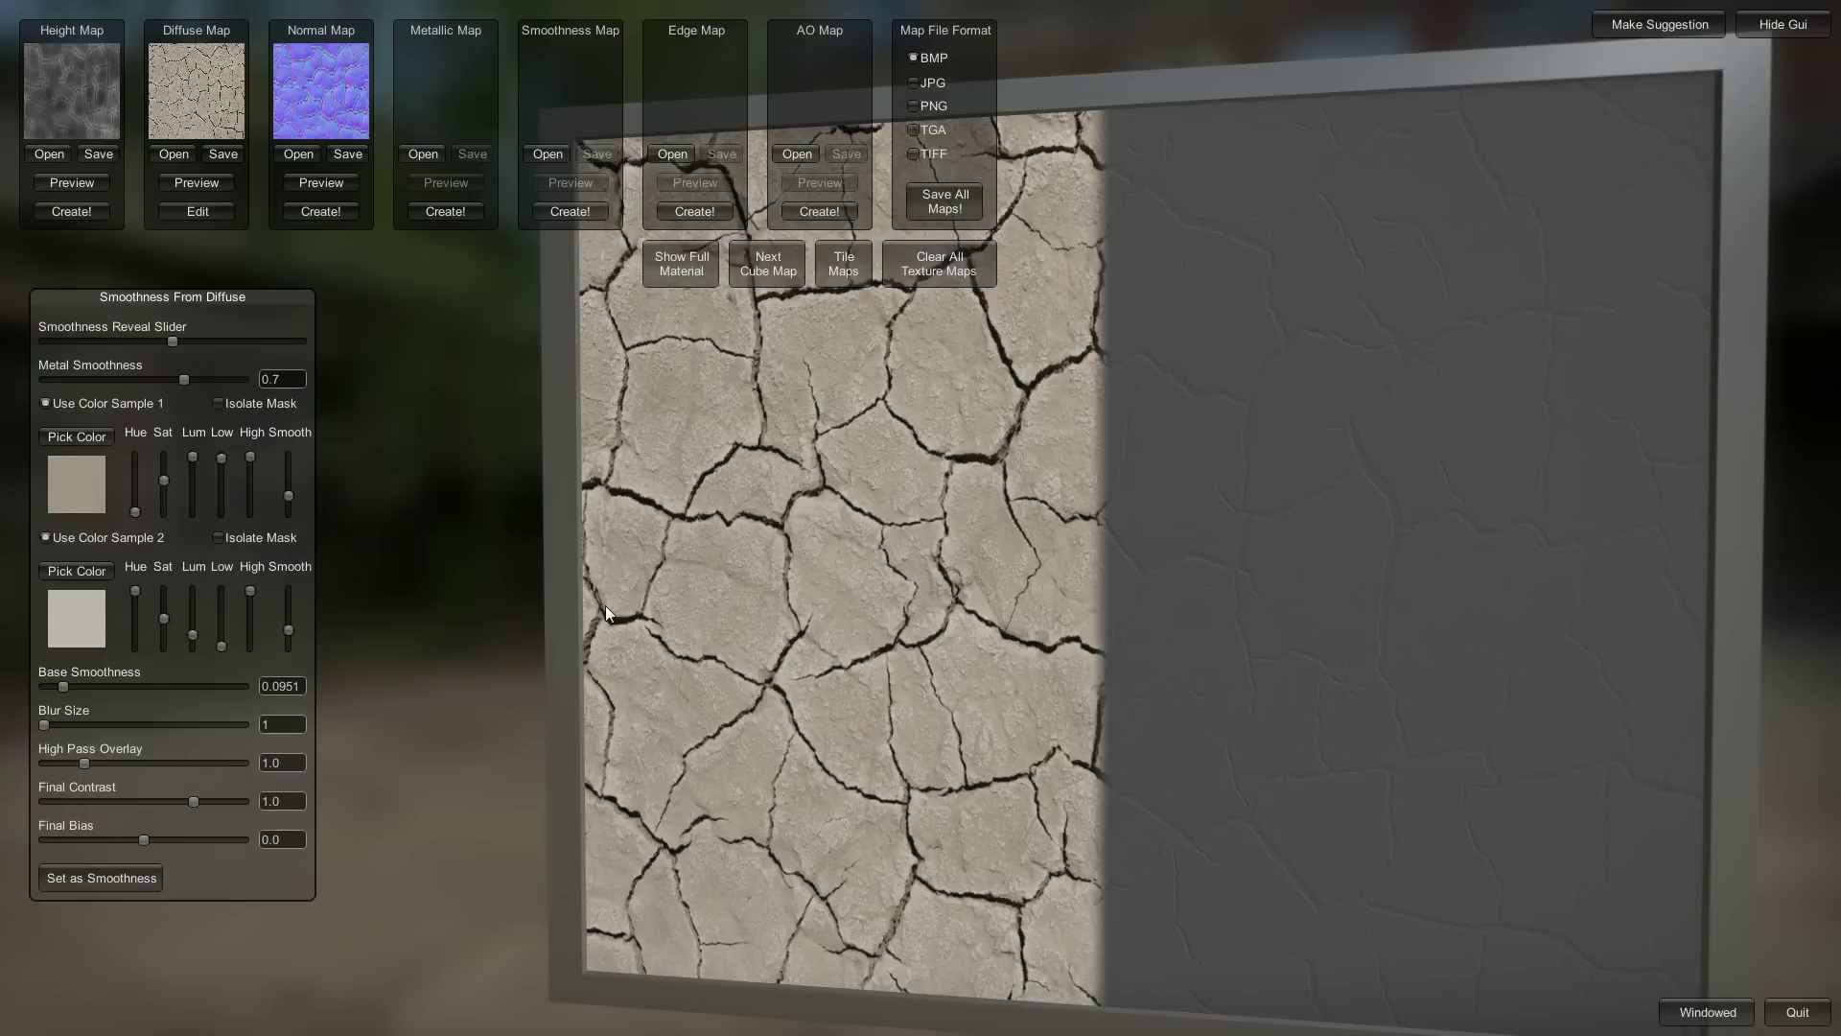
Refine sample two's luminance, hue and saturation ranges and lower its smoothness
click(218, 538)
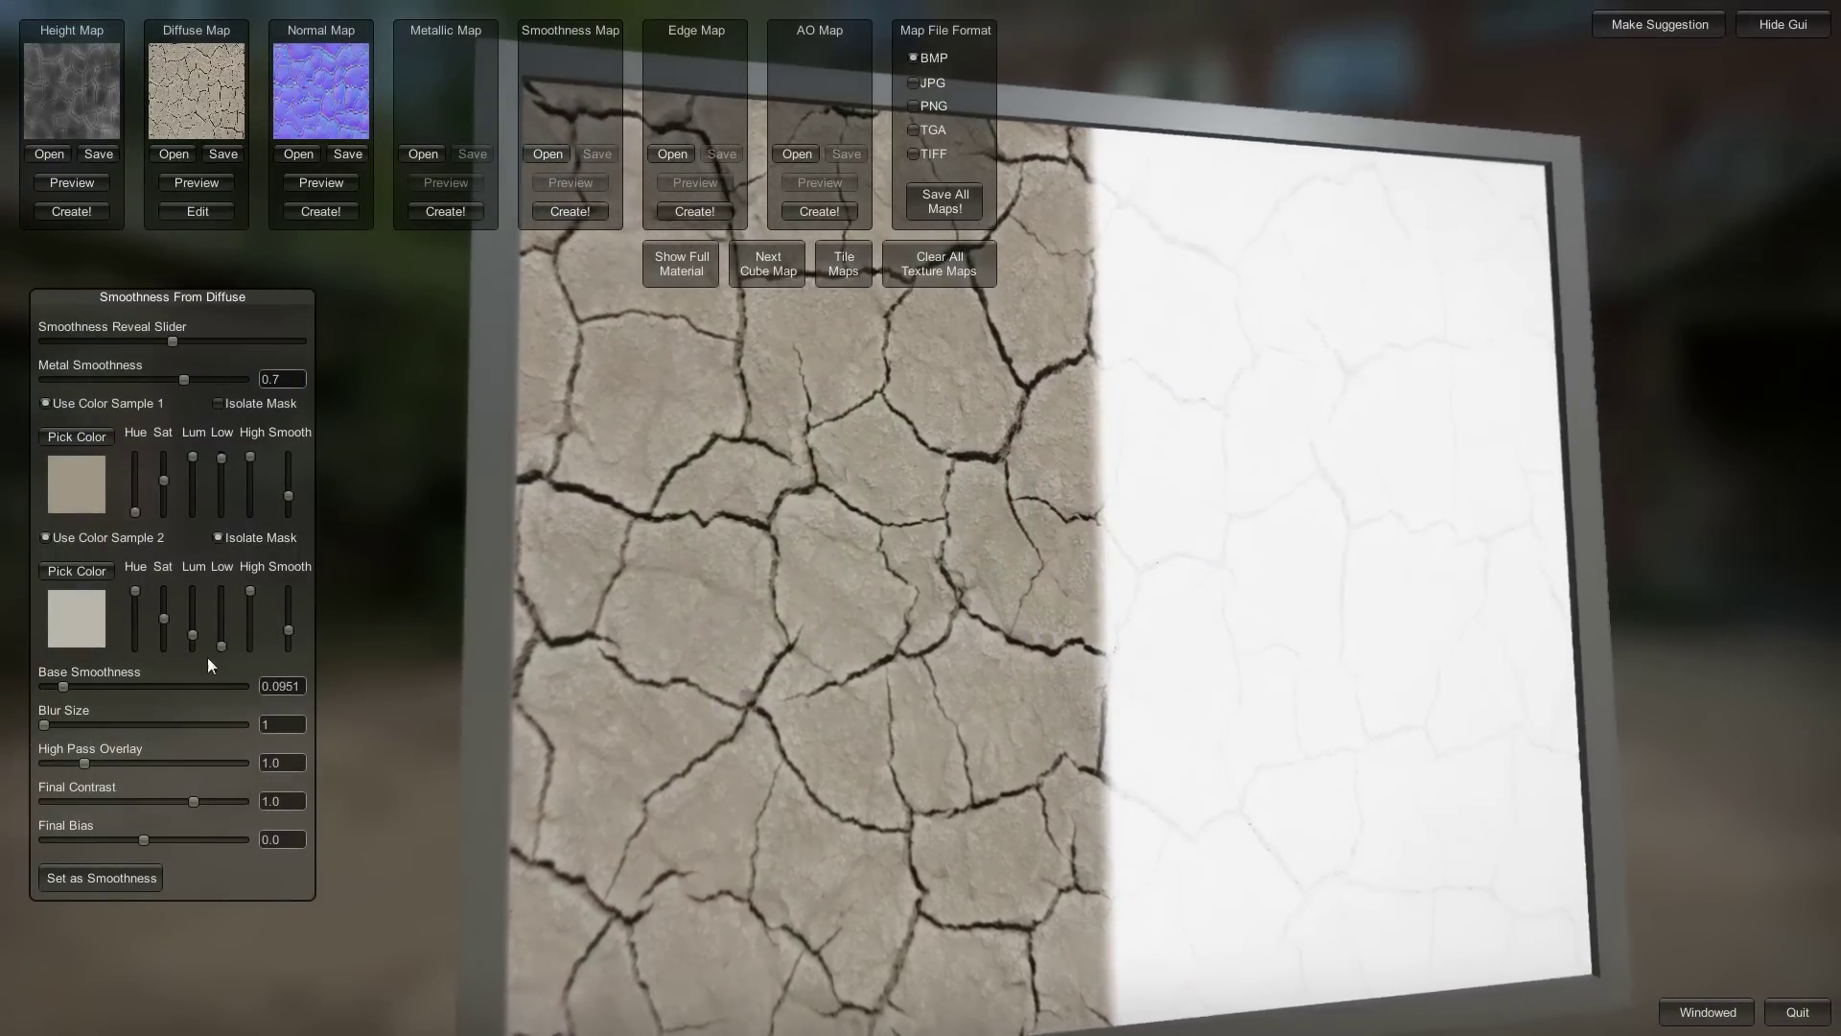
drag(222, 647, 217, 595)
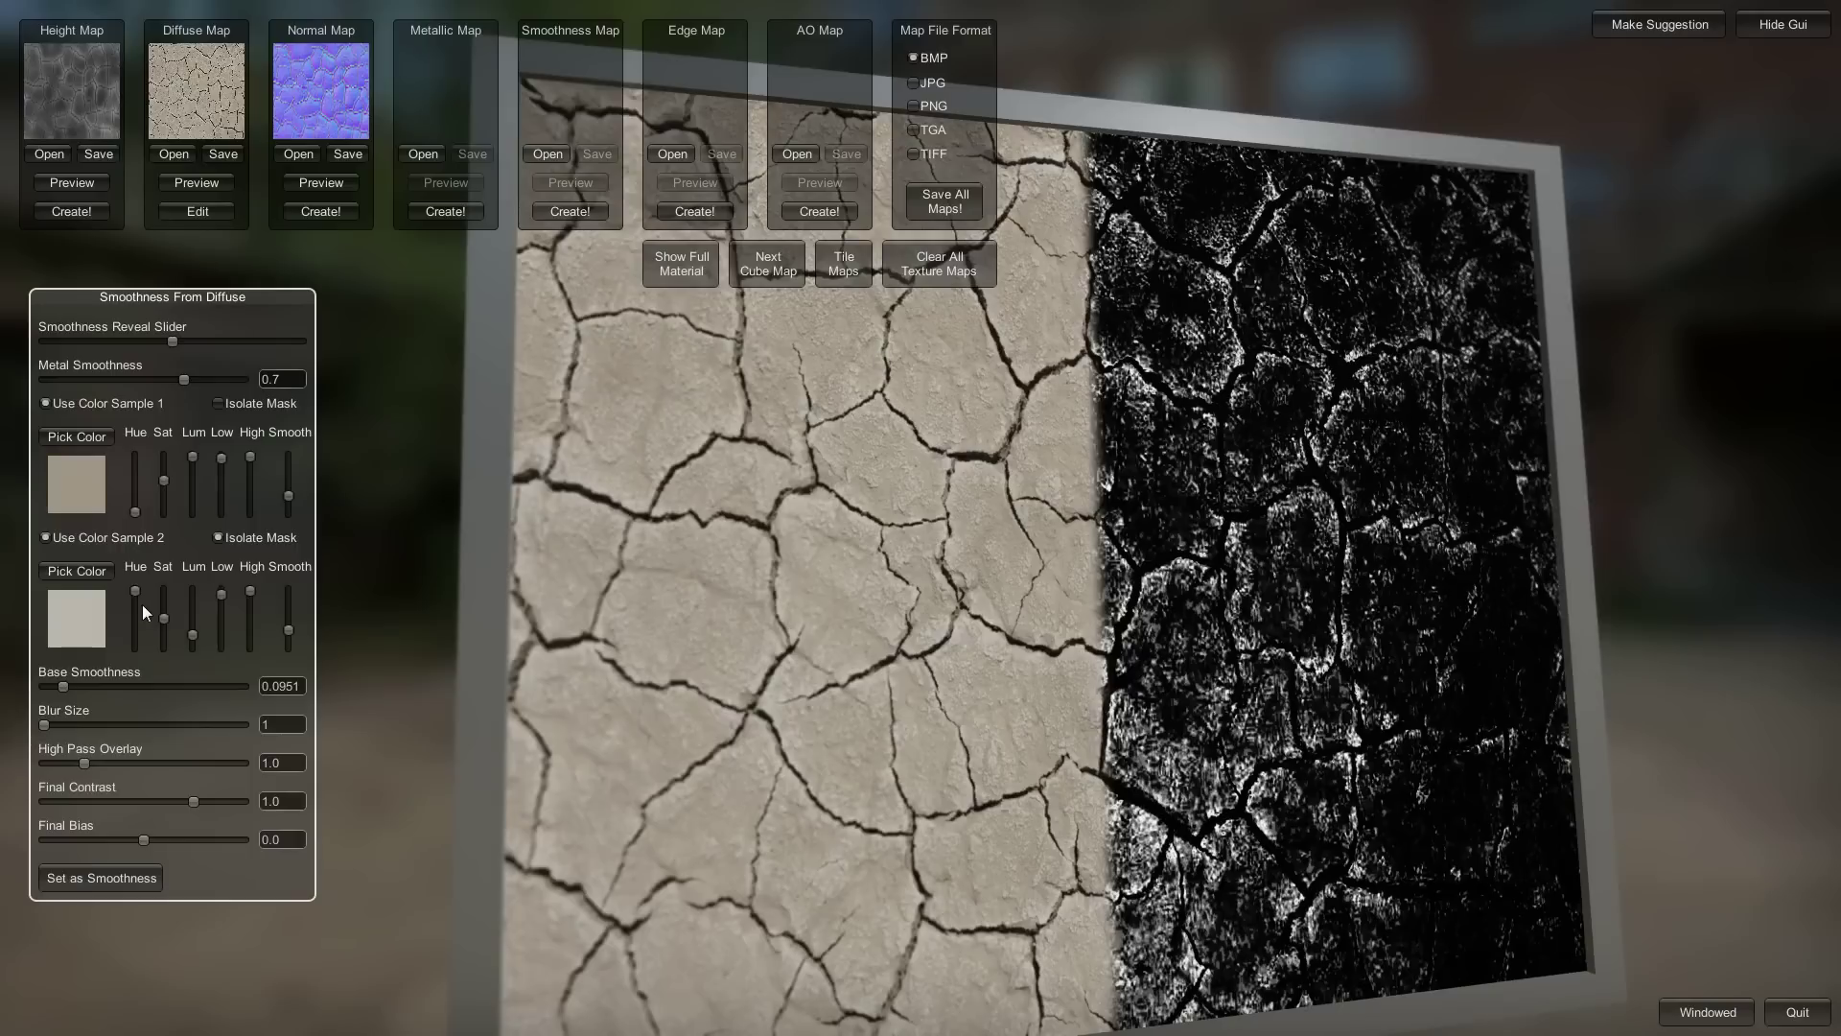
drag(134, 590, 133, 670)
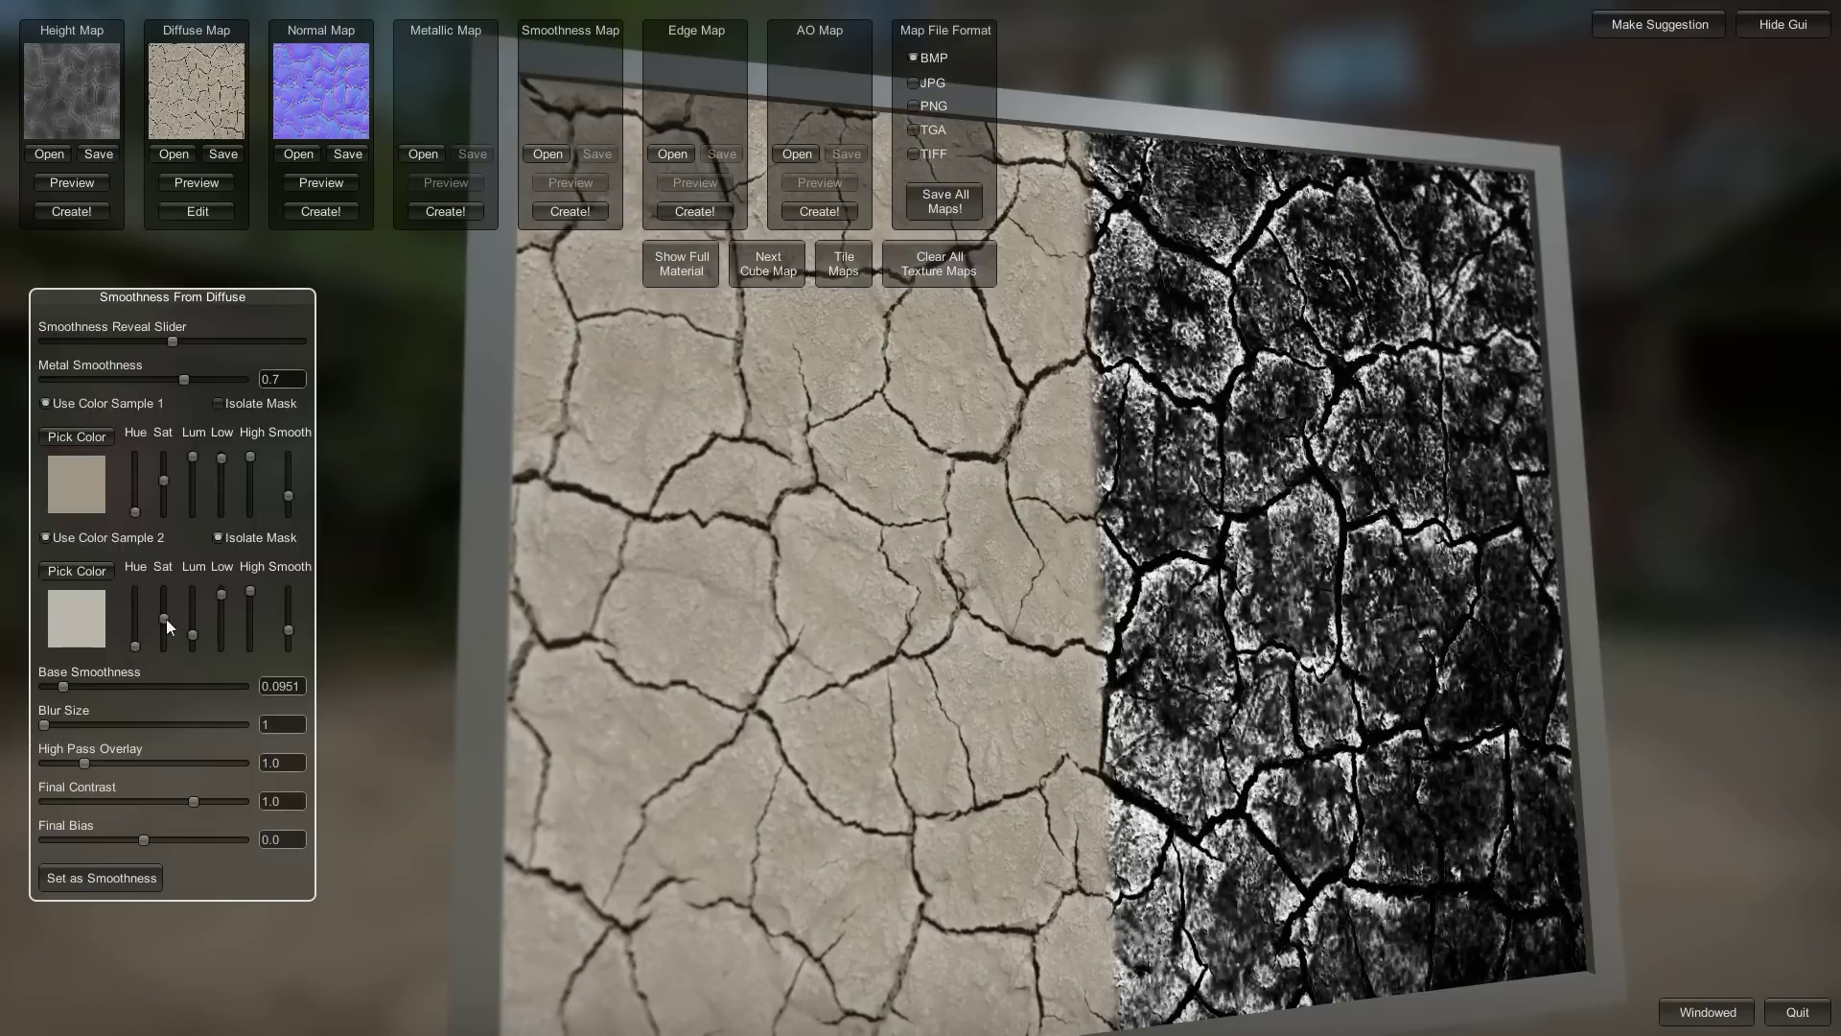
mouse_move(161, 568)
mouse_down()
mouse_move(165, 595)
mouse_move(167, 547)
mouse_move(169, 664)
mouse_move(176, 564)
mouse_up()
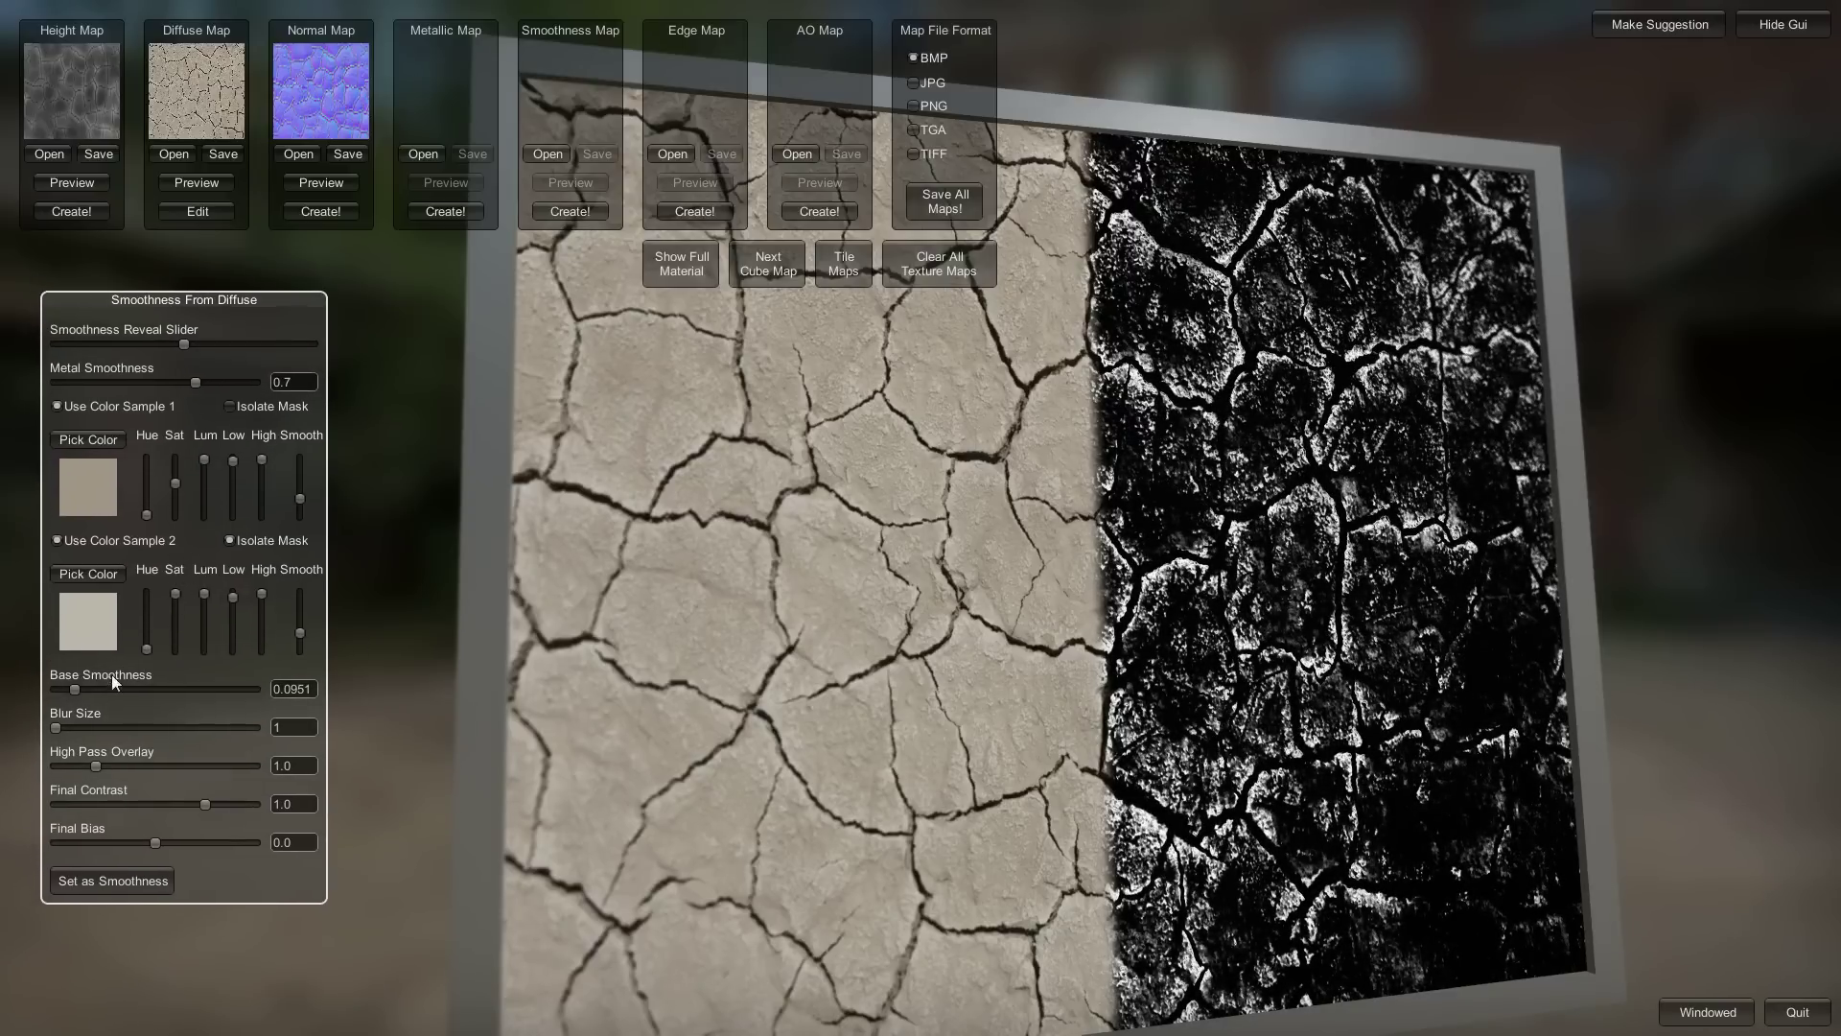
click(235, 542)
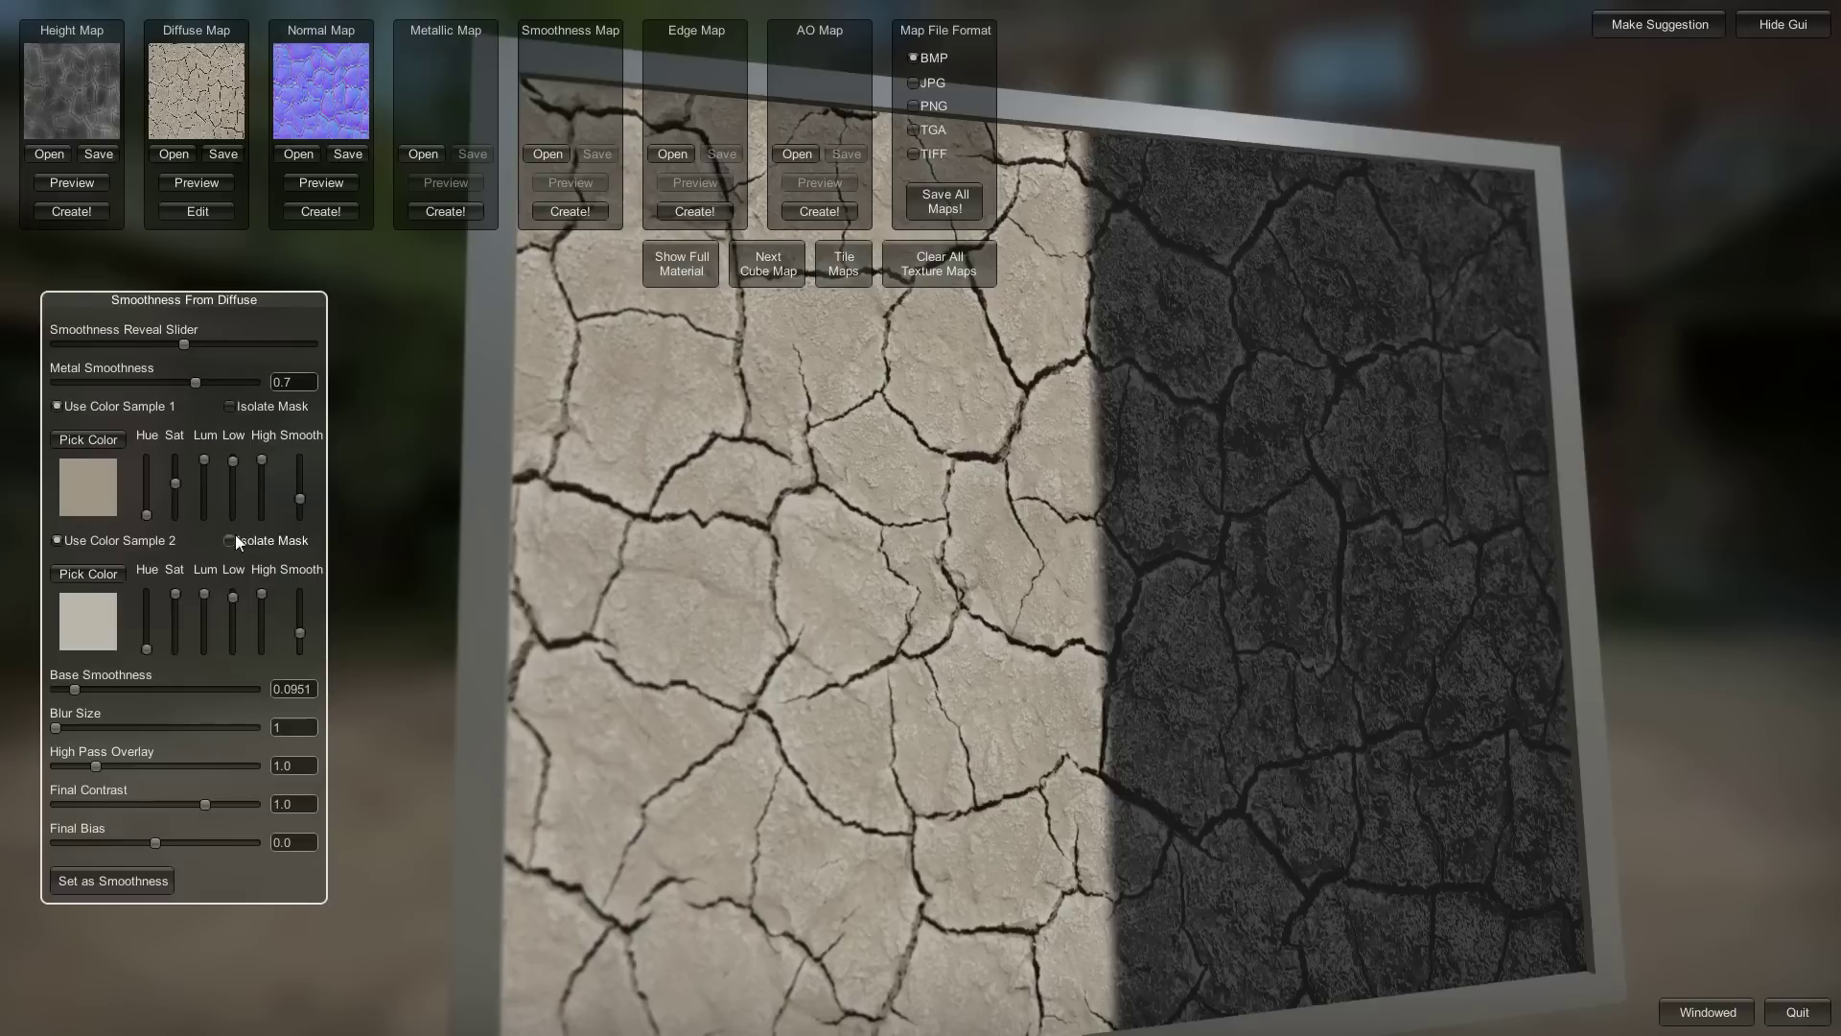
drag(299, 631, 300, 642)
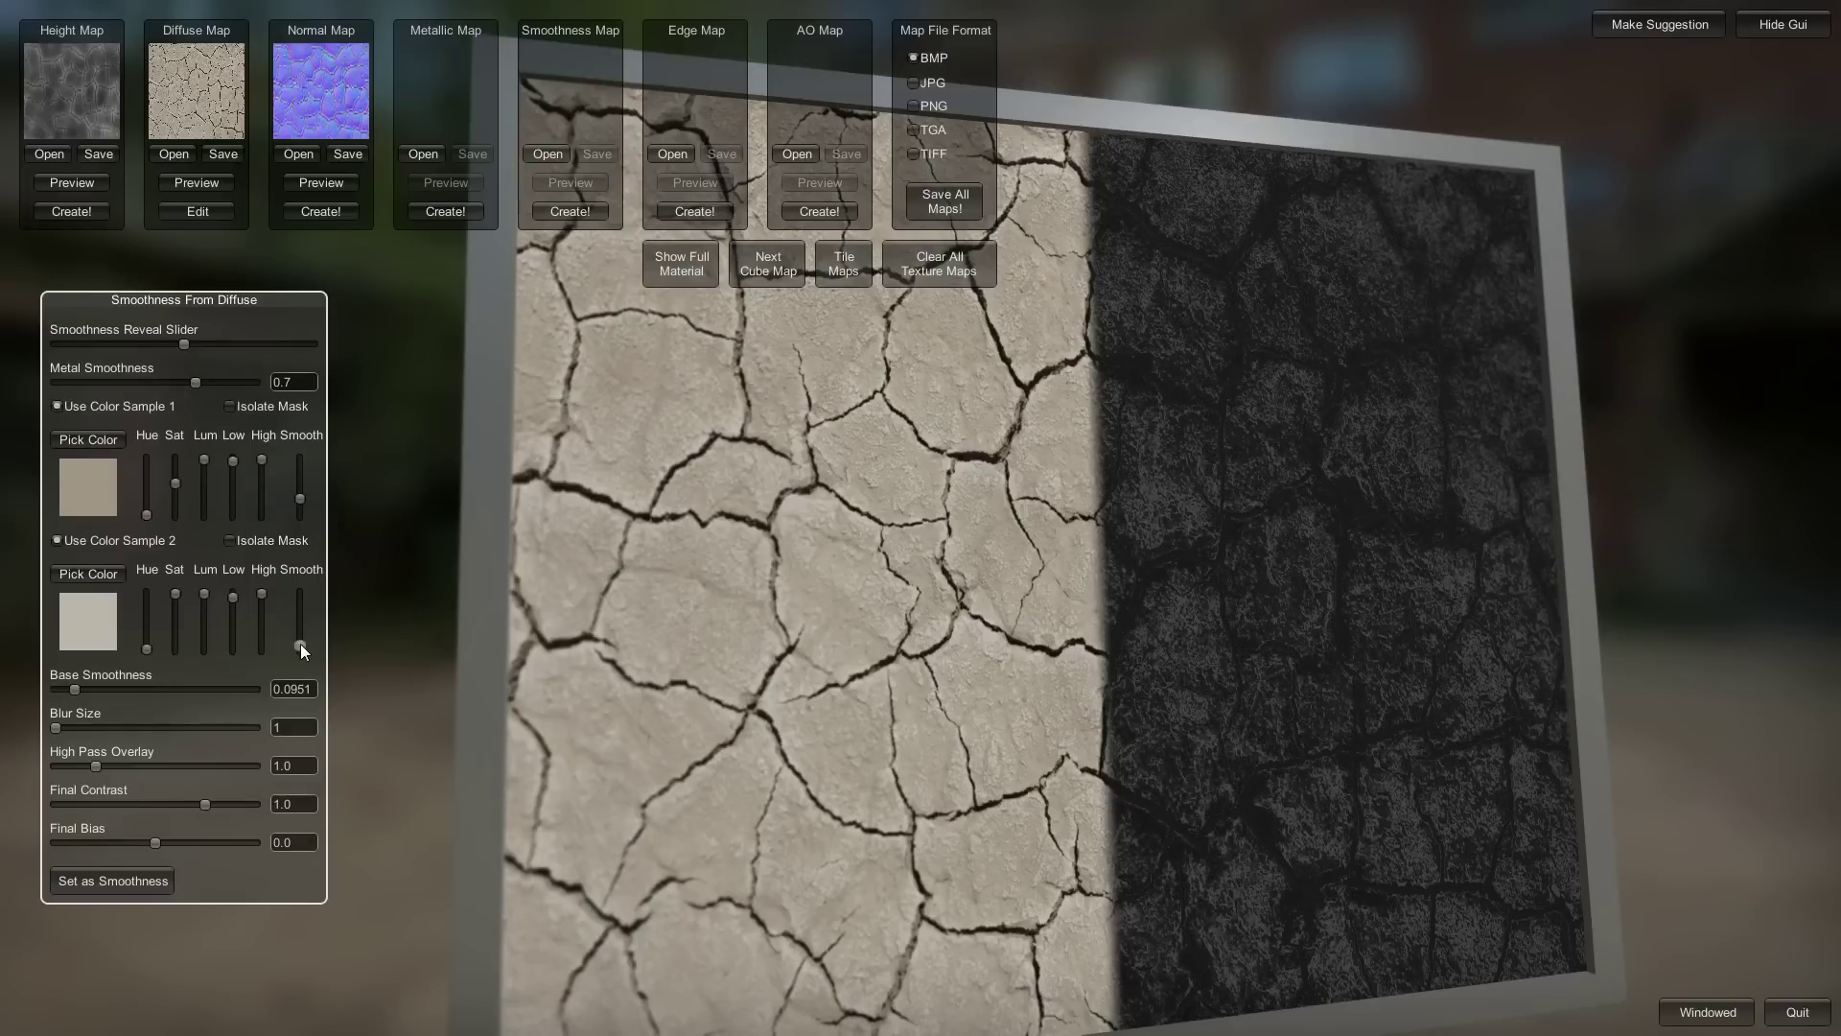
Set High Pass Overlay to 5 and base smoothness to 0.0375, then keep the smoothness map
drag(864, 637, 1160, 612)
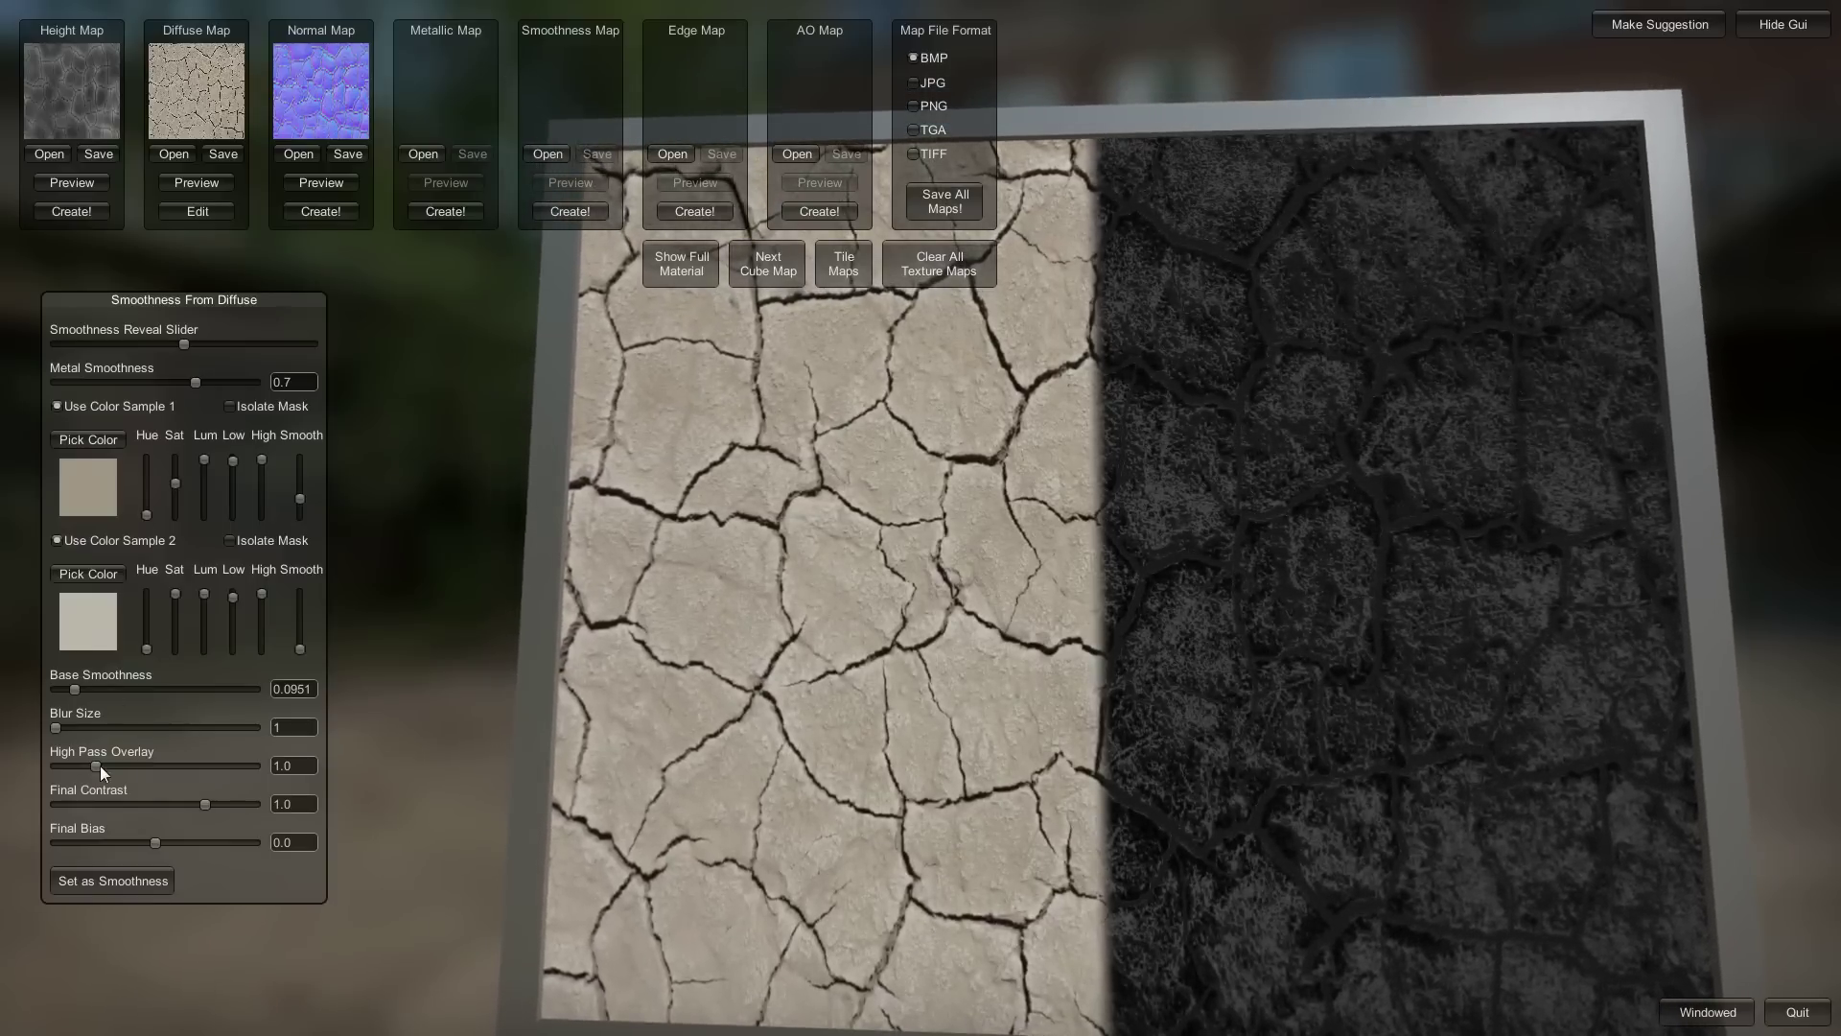
drag(94, 767, 255, 765)
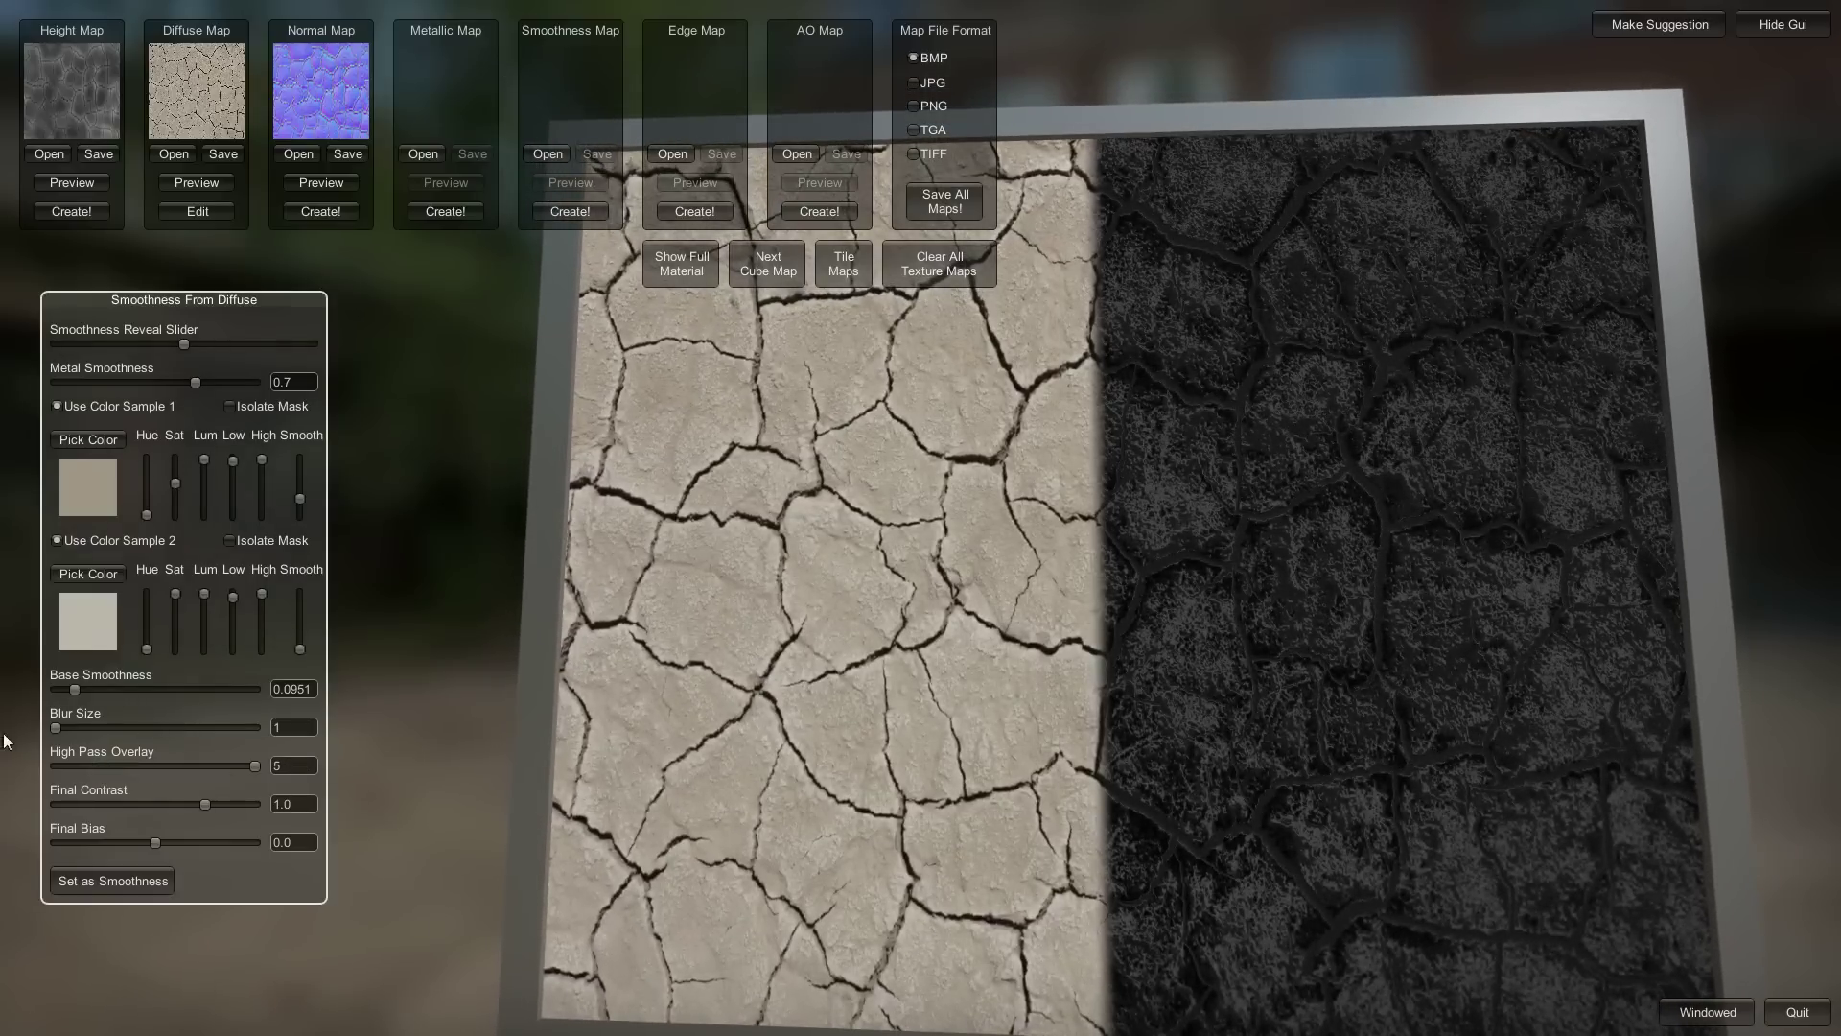
mouse_move(58, 727)
mouse_down()
mouse_move(158, 717)
mouse_move(42, 719)
mouse_up()
mouse_move(1001, 663)
mouse_down()
mouse_move(1061, 659)
mouse_move(981, 671)
mouse_up()
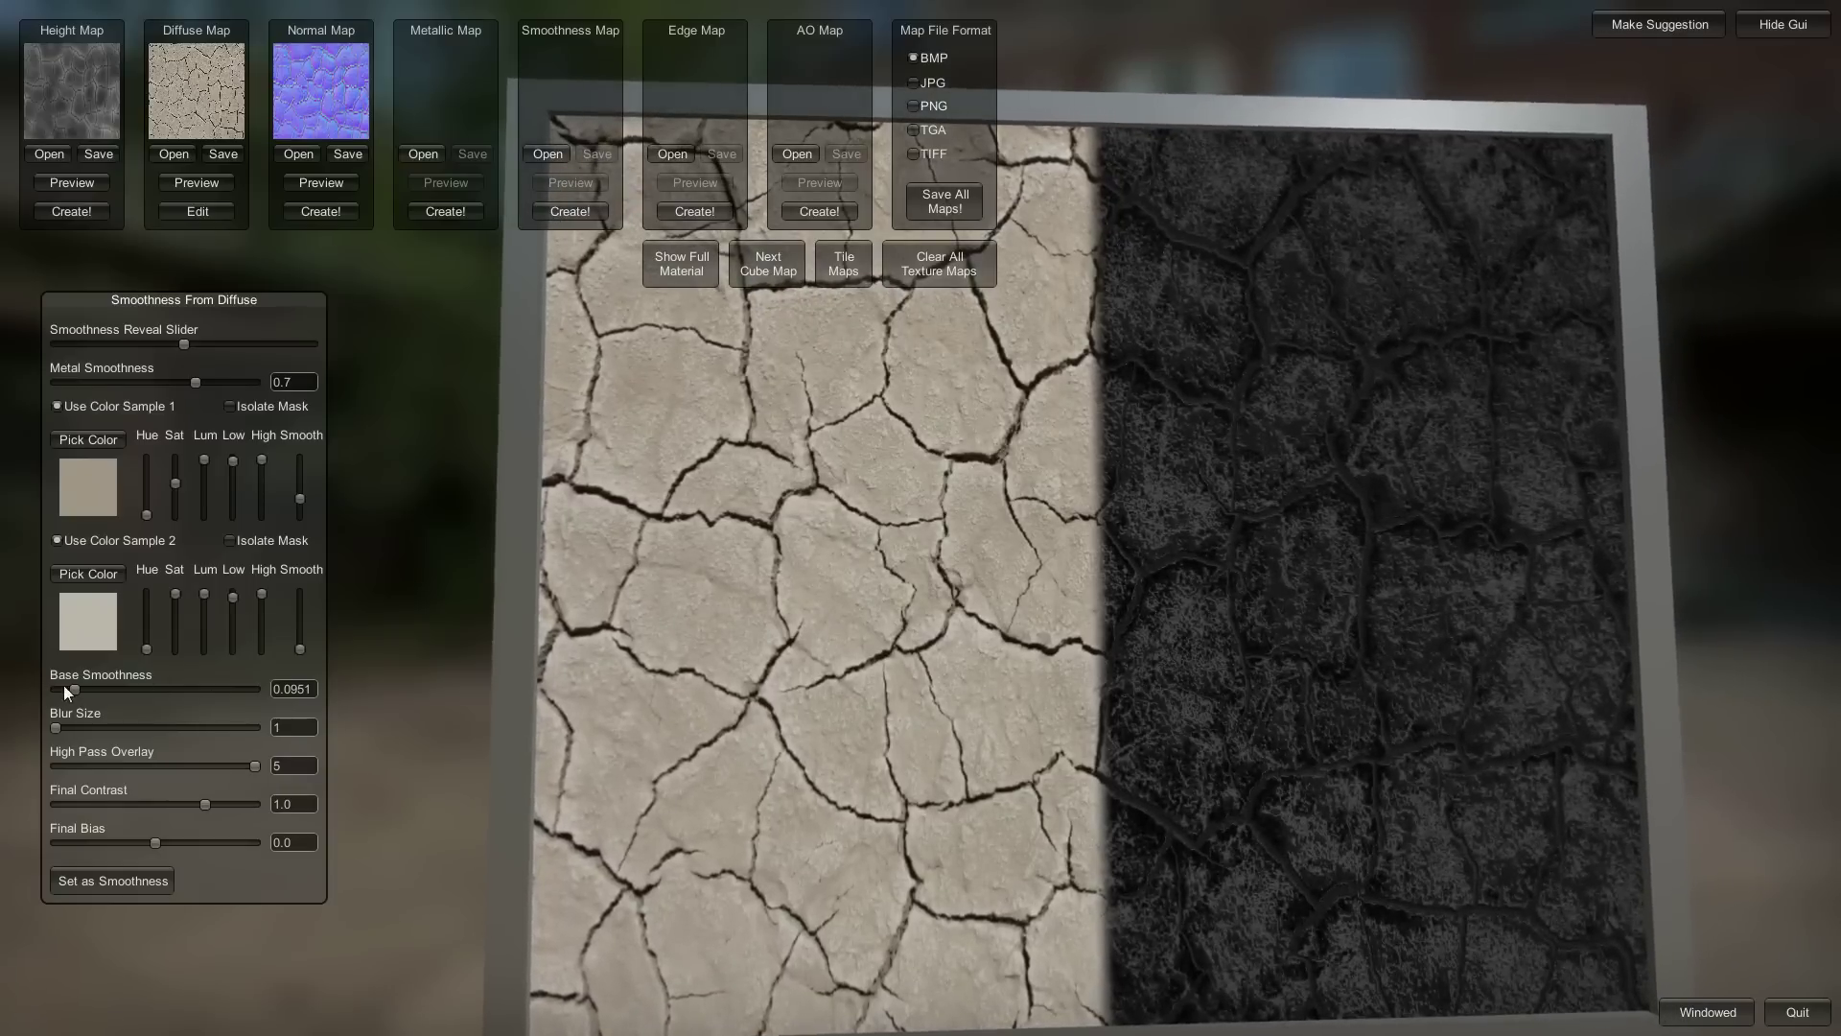
drag(72, 683, 61, 682)
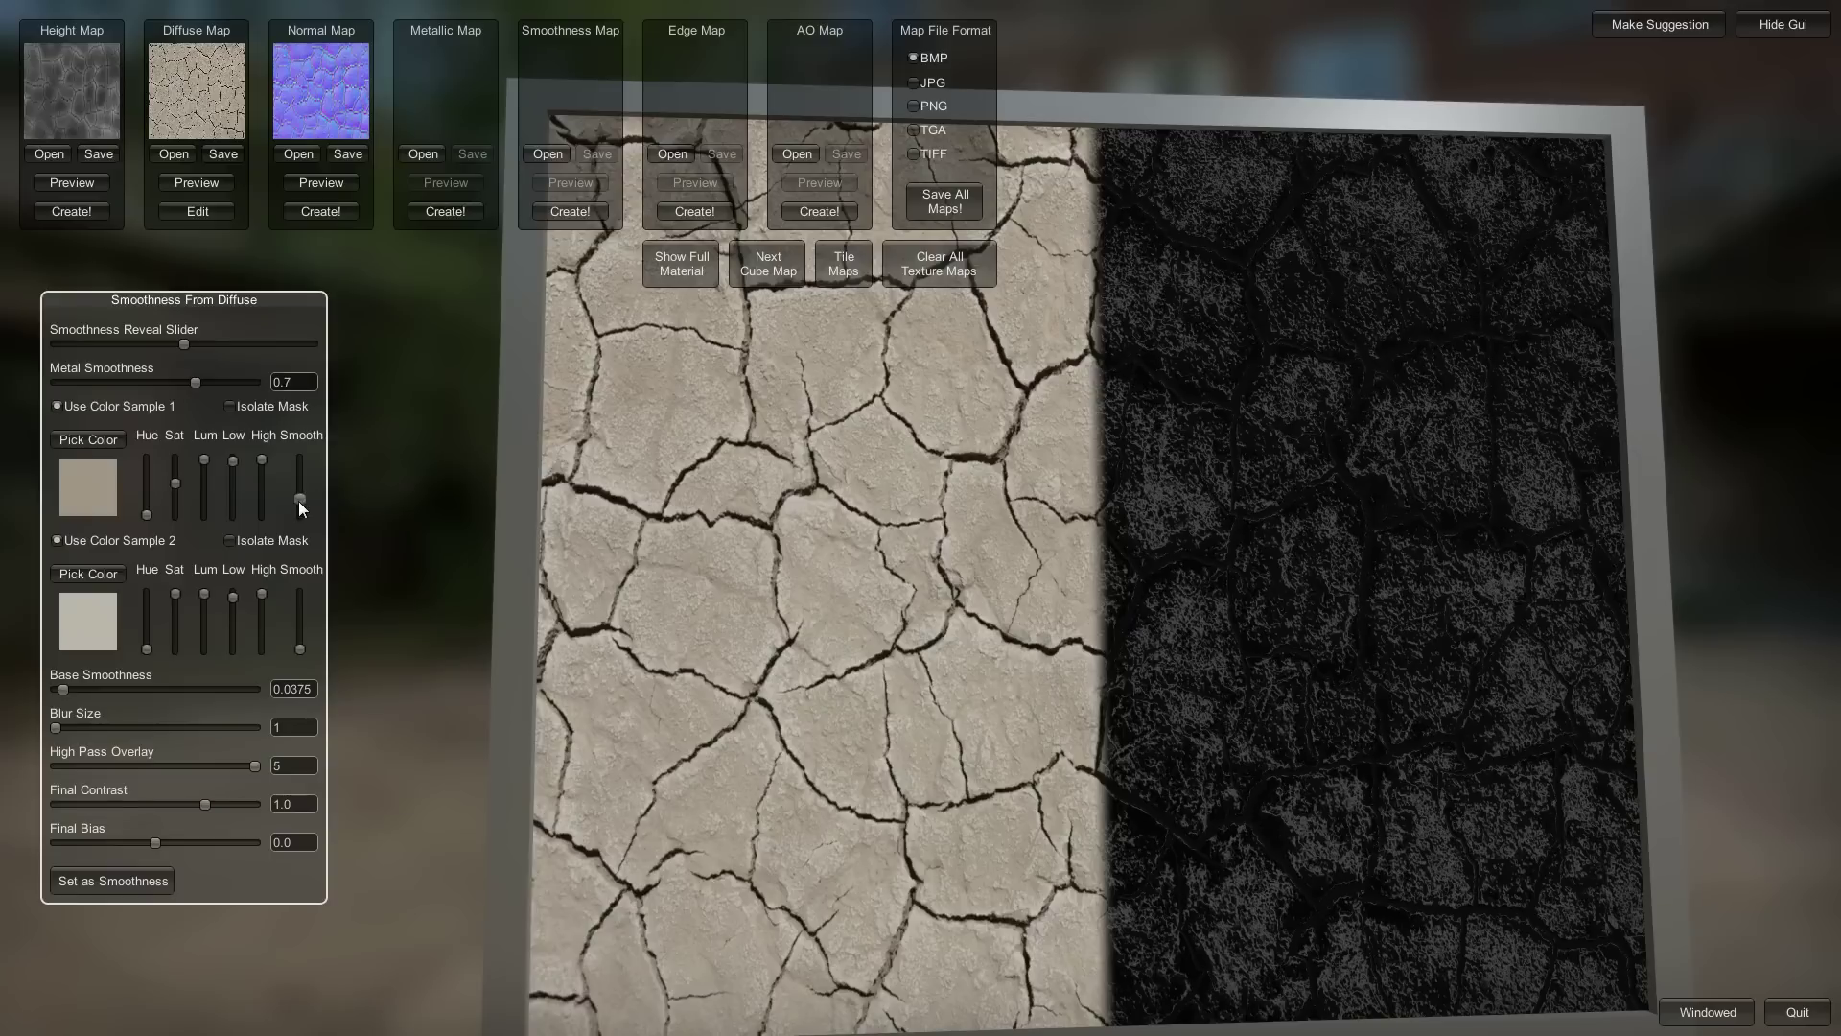
drag(297, 501, 299, 509)
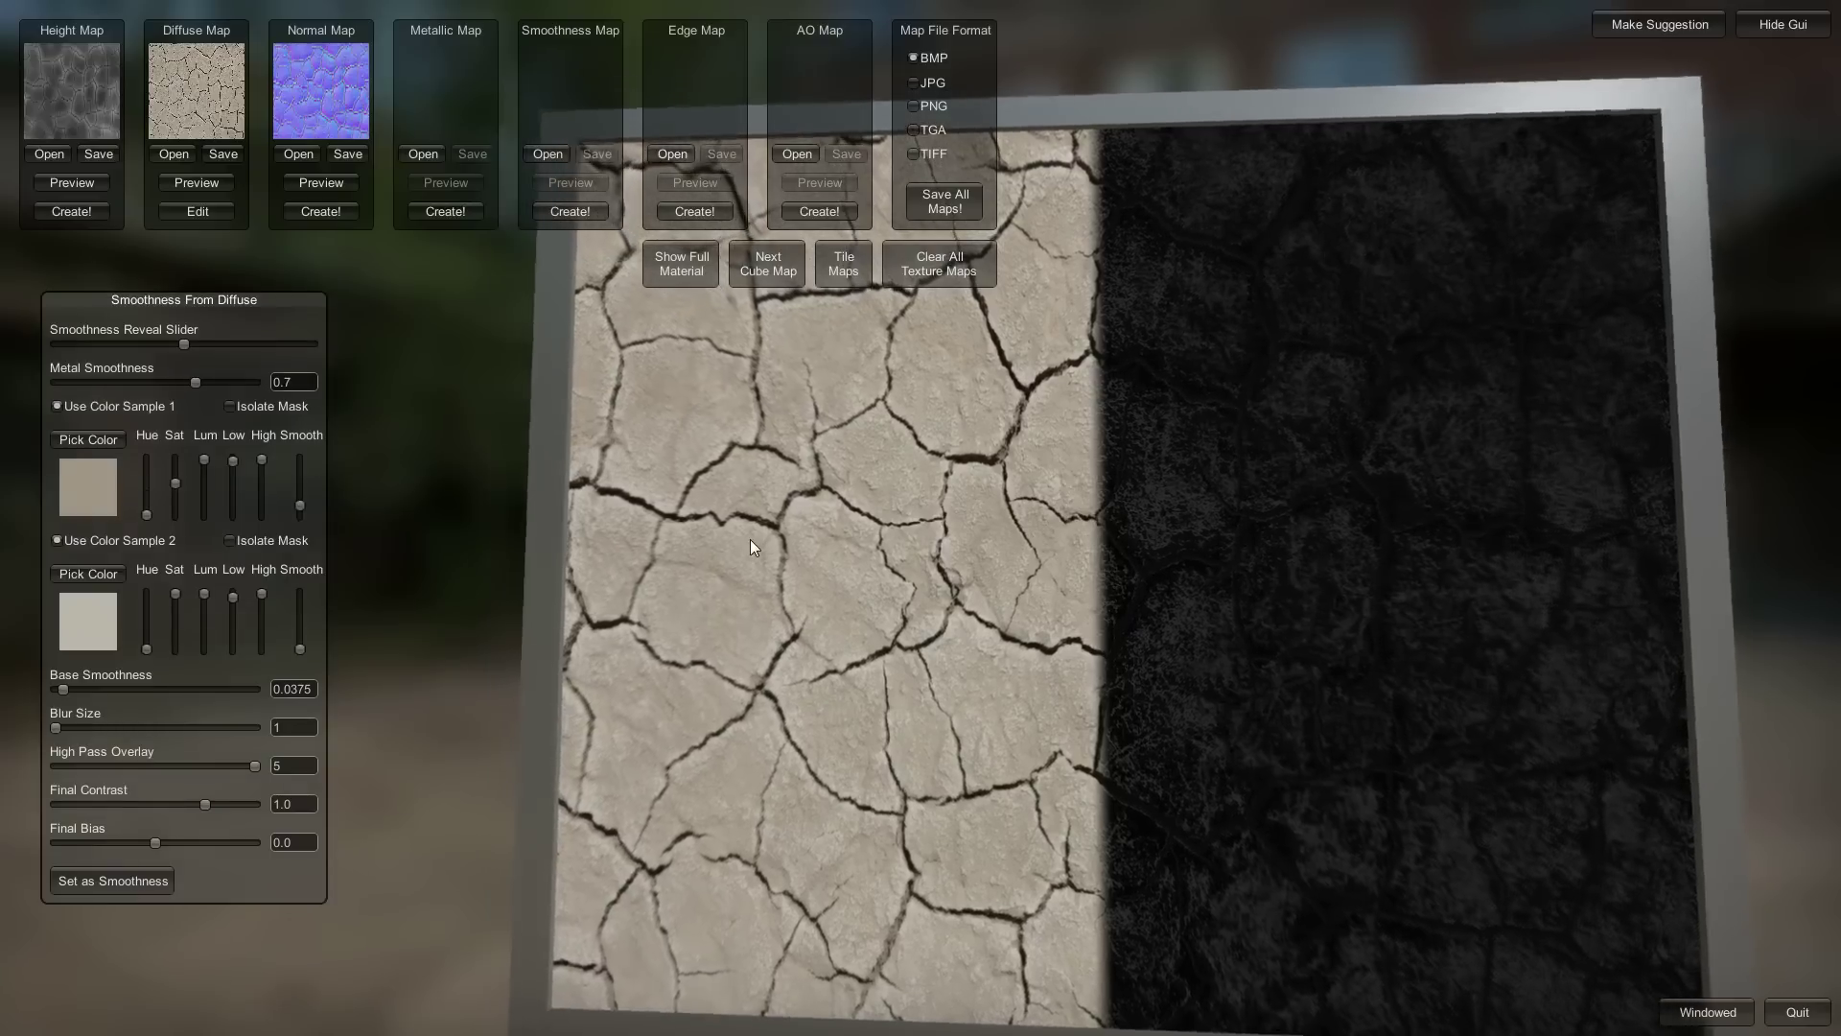
drag(186, 344, 37, 355)
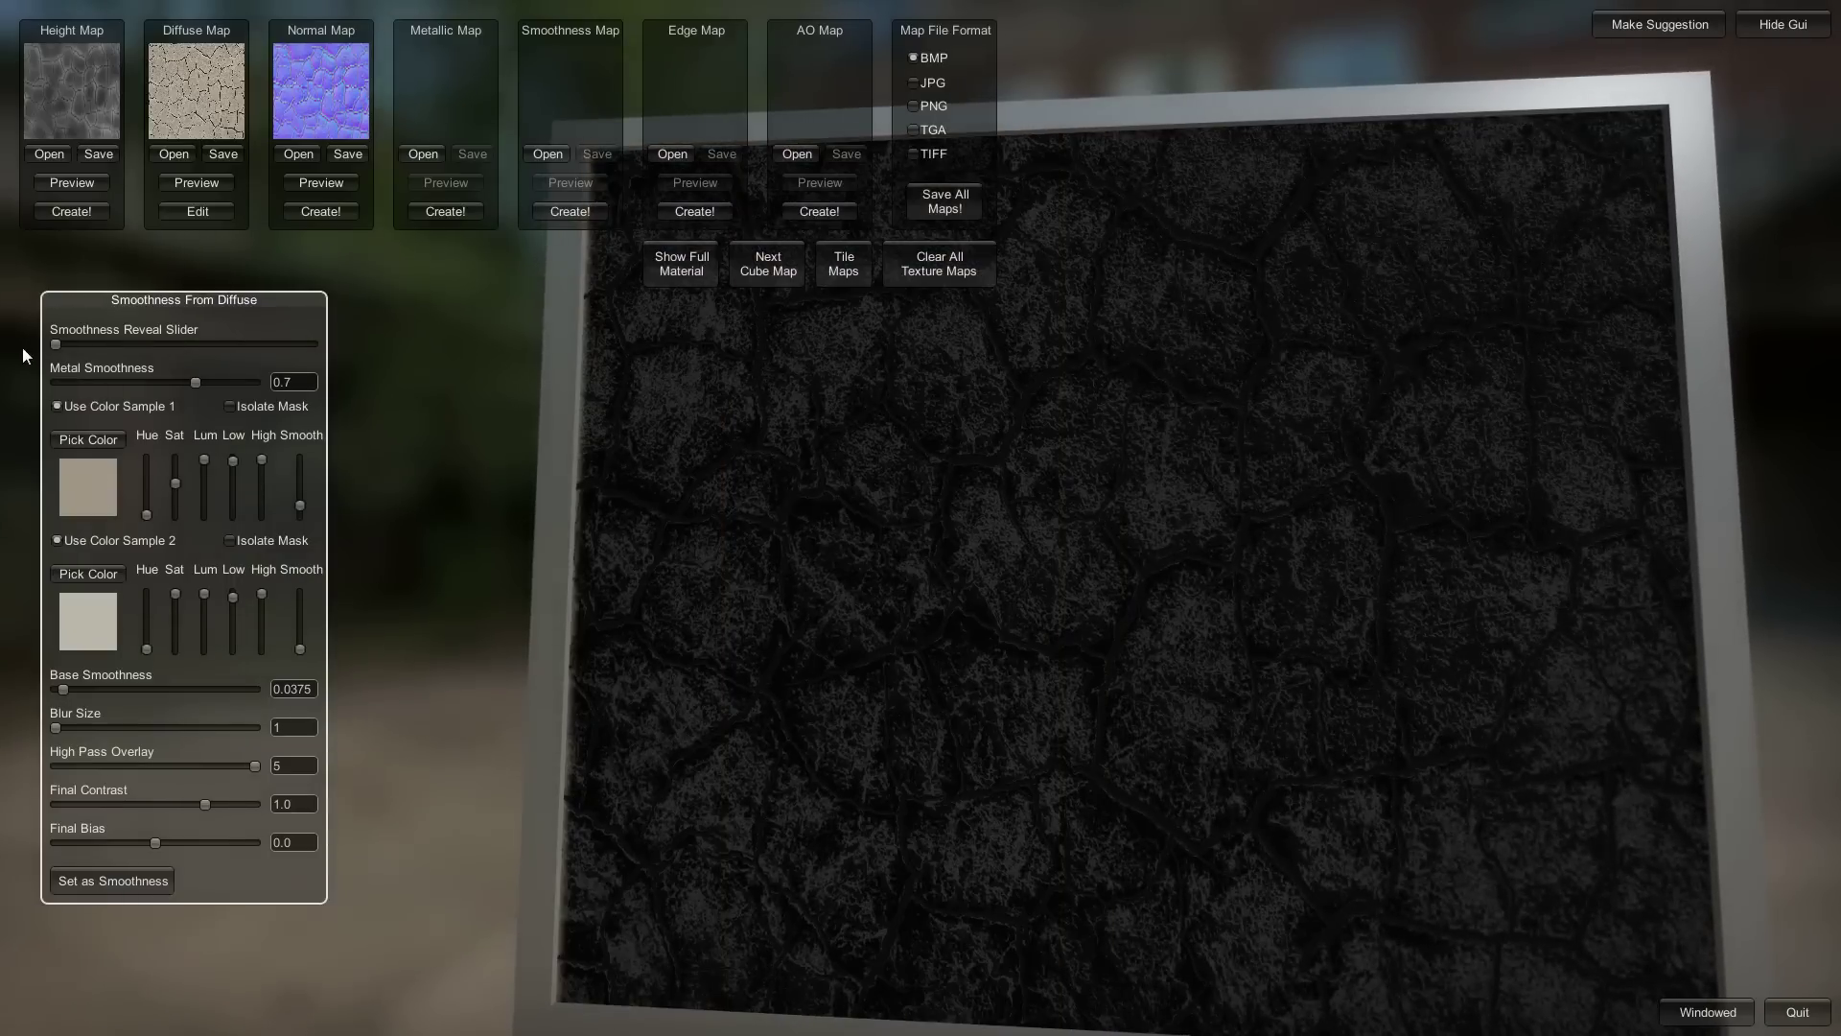
click(132, 879)
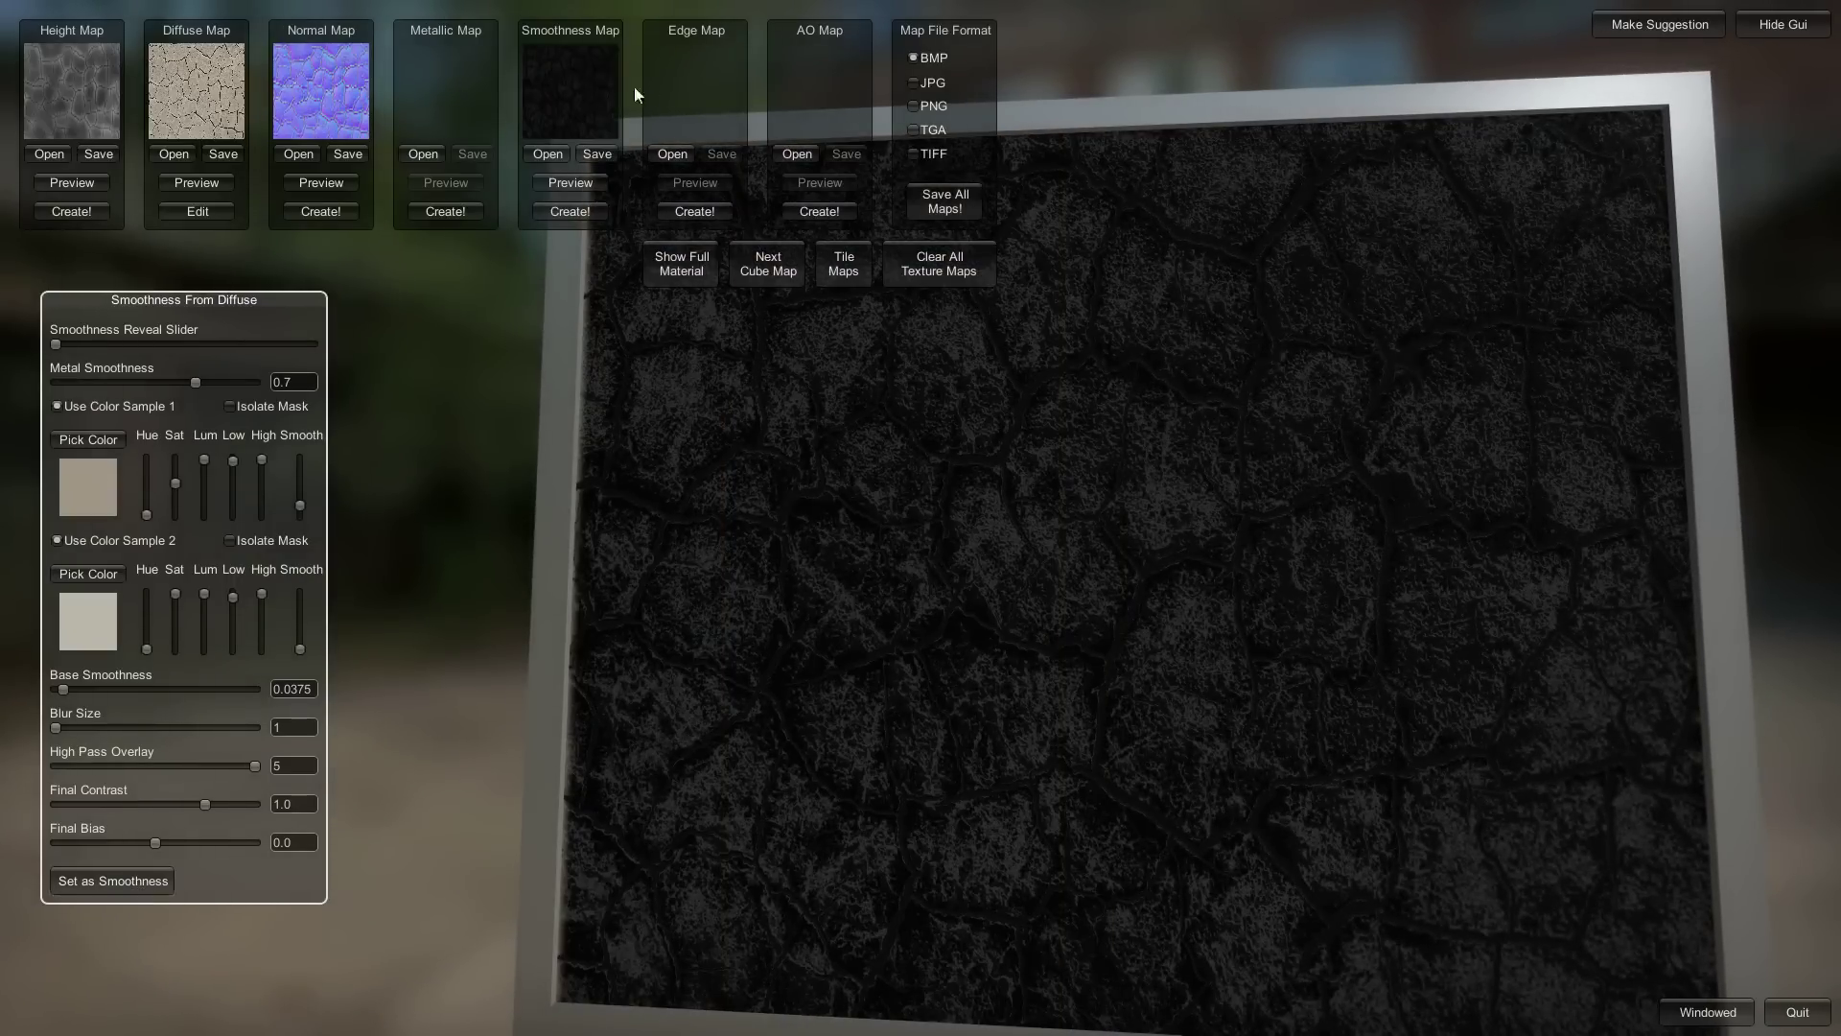
Create an edge map with edge amount 0.4375 and pinch 2.1423 and set it
click(688, 211)
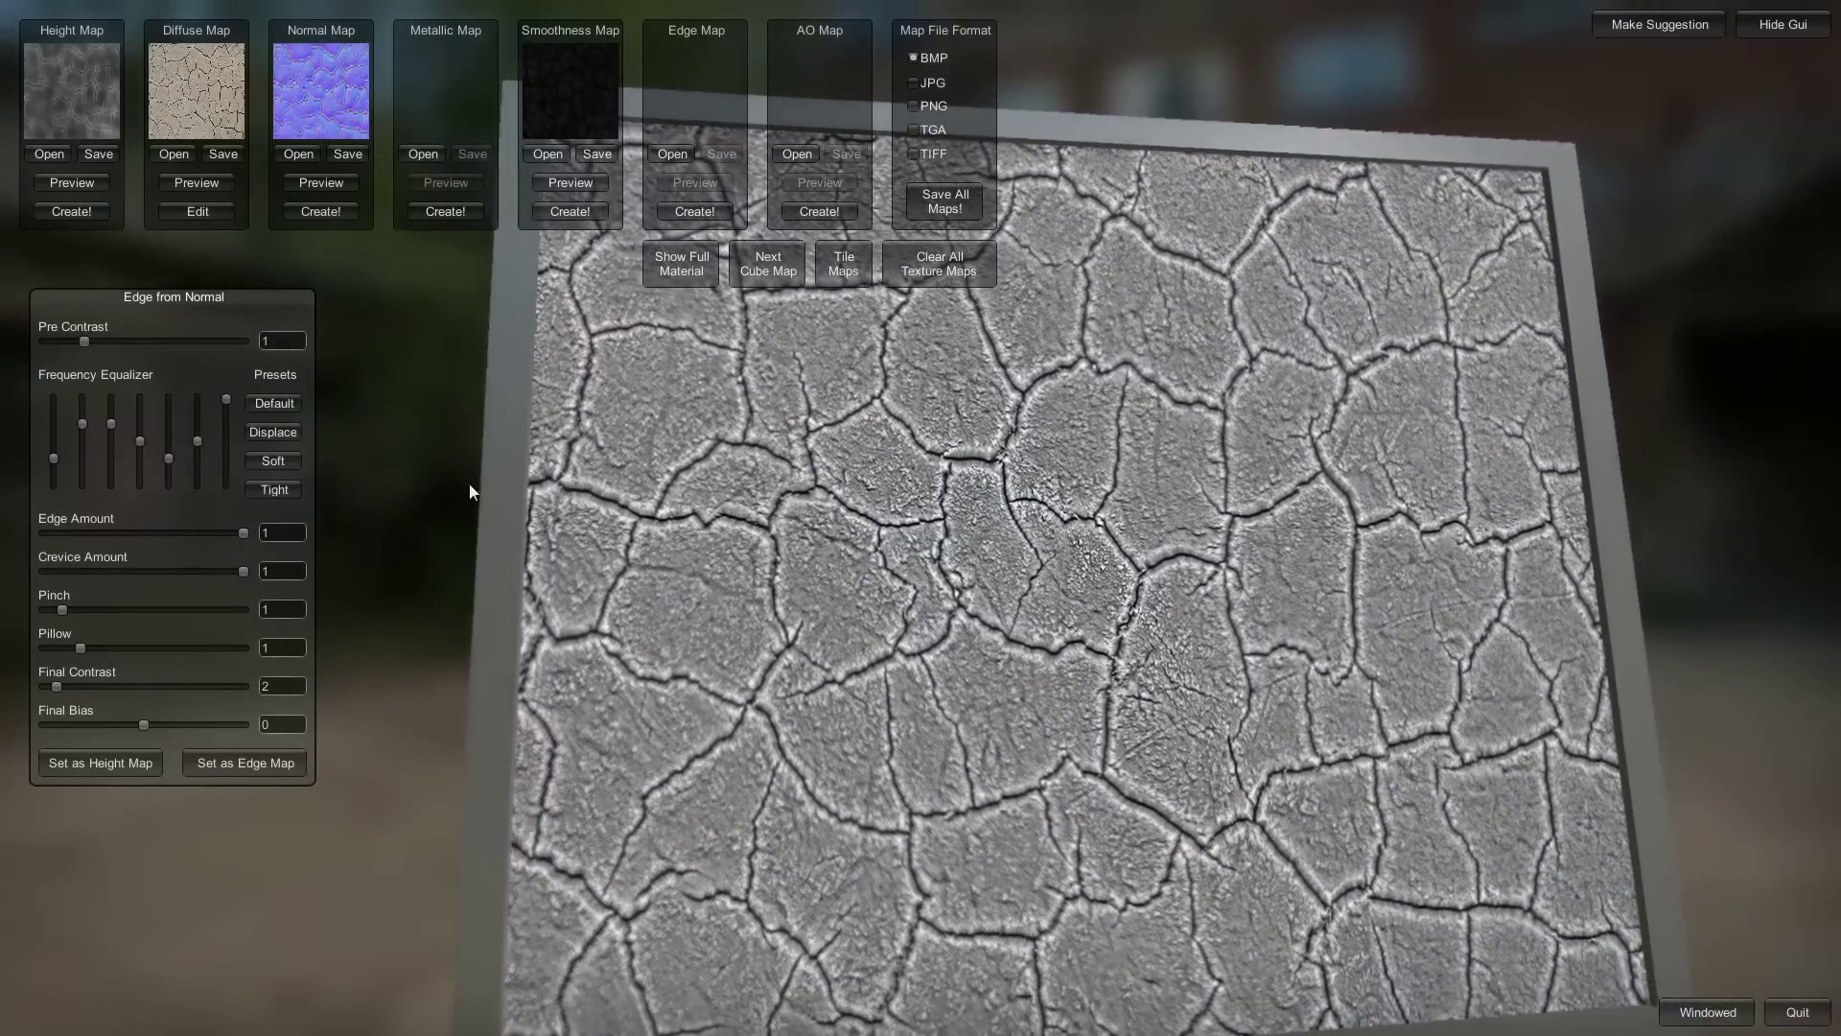
drag(242, 532, 132, 533)
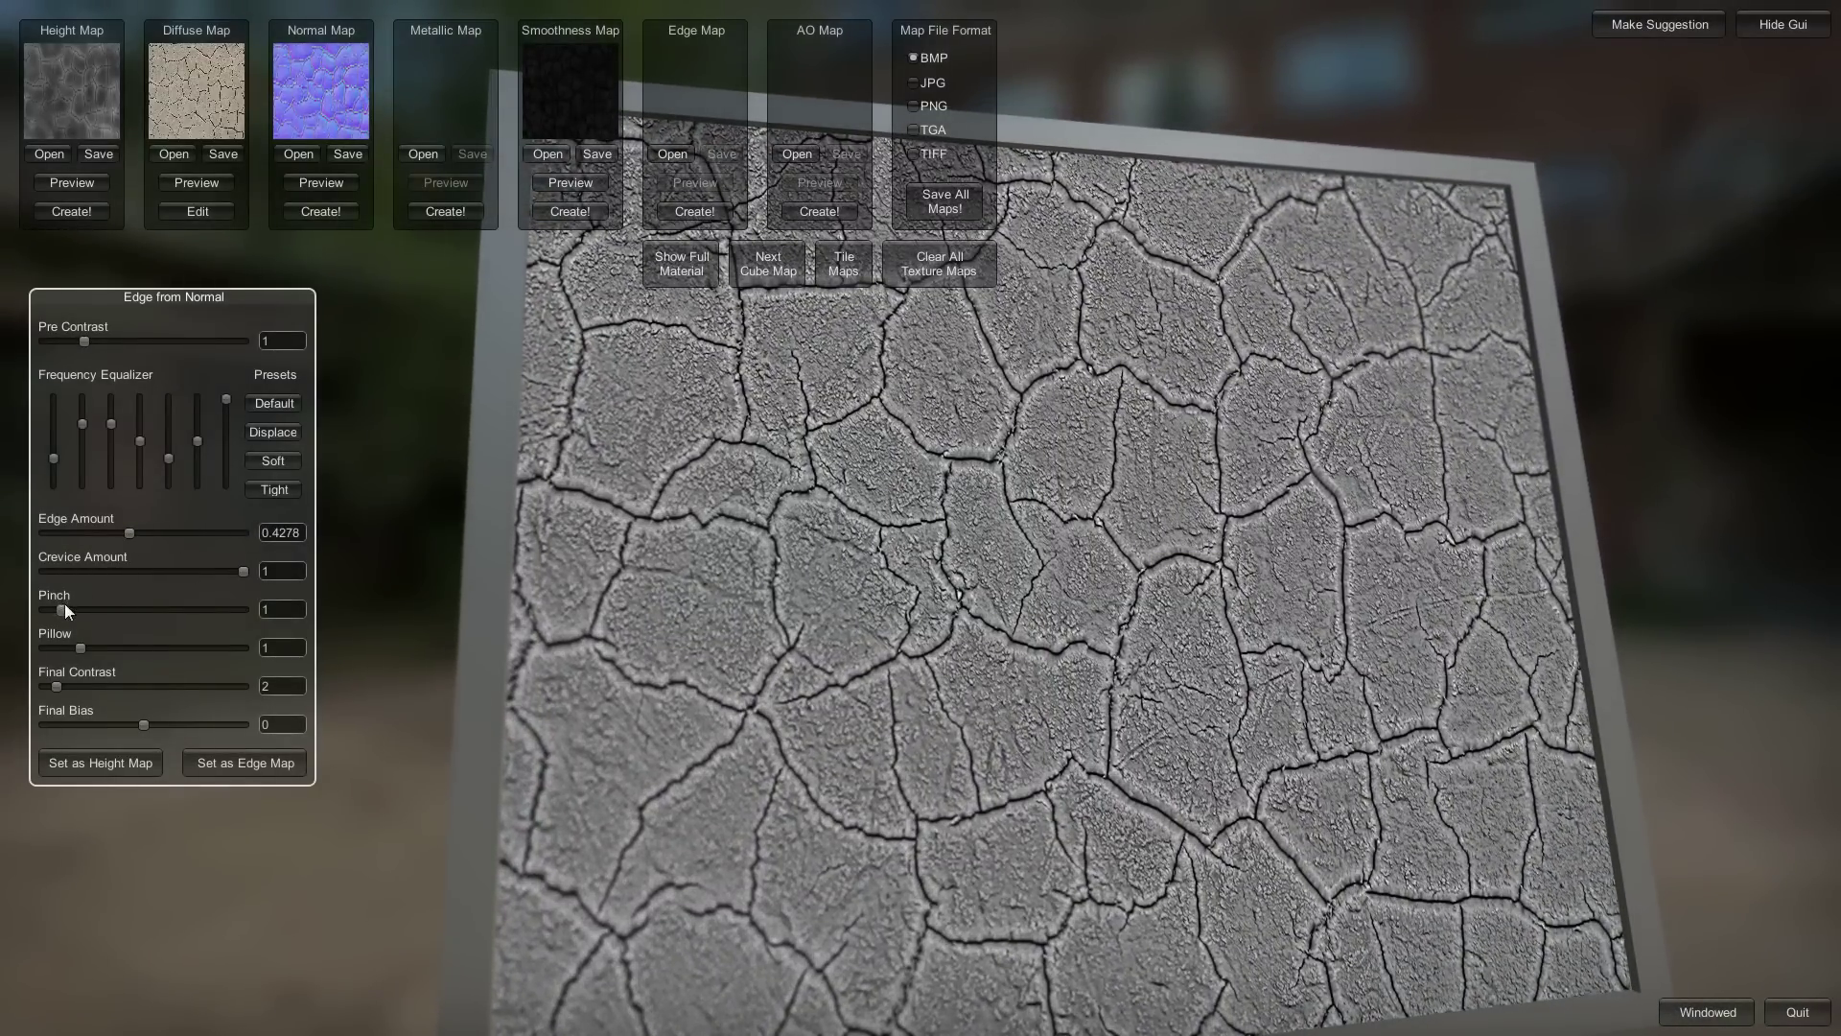
drag(65, 603, 87, 606)
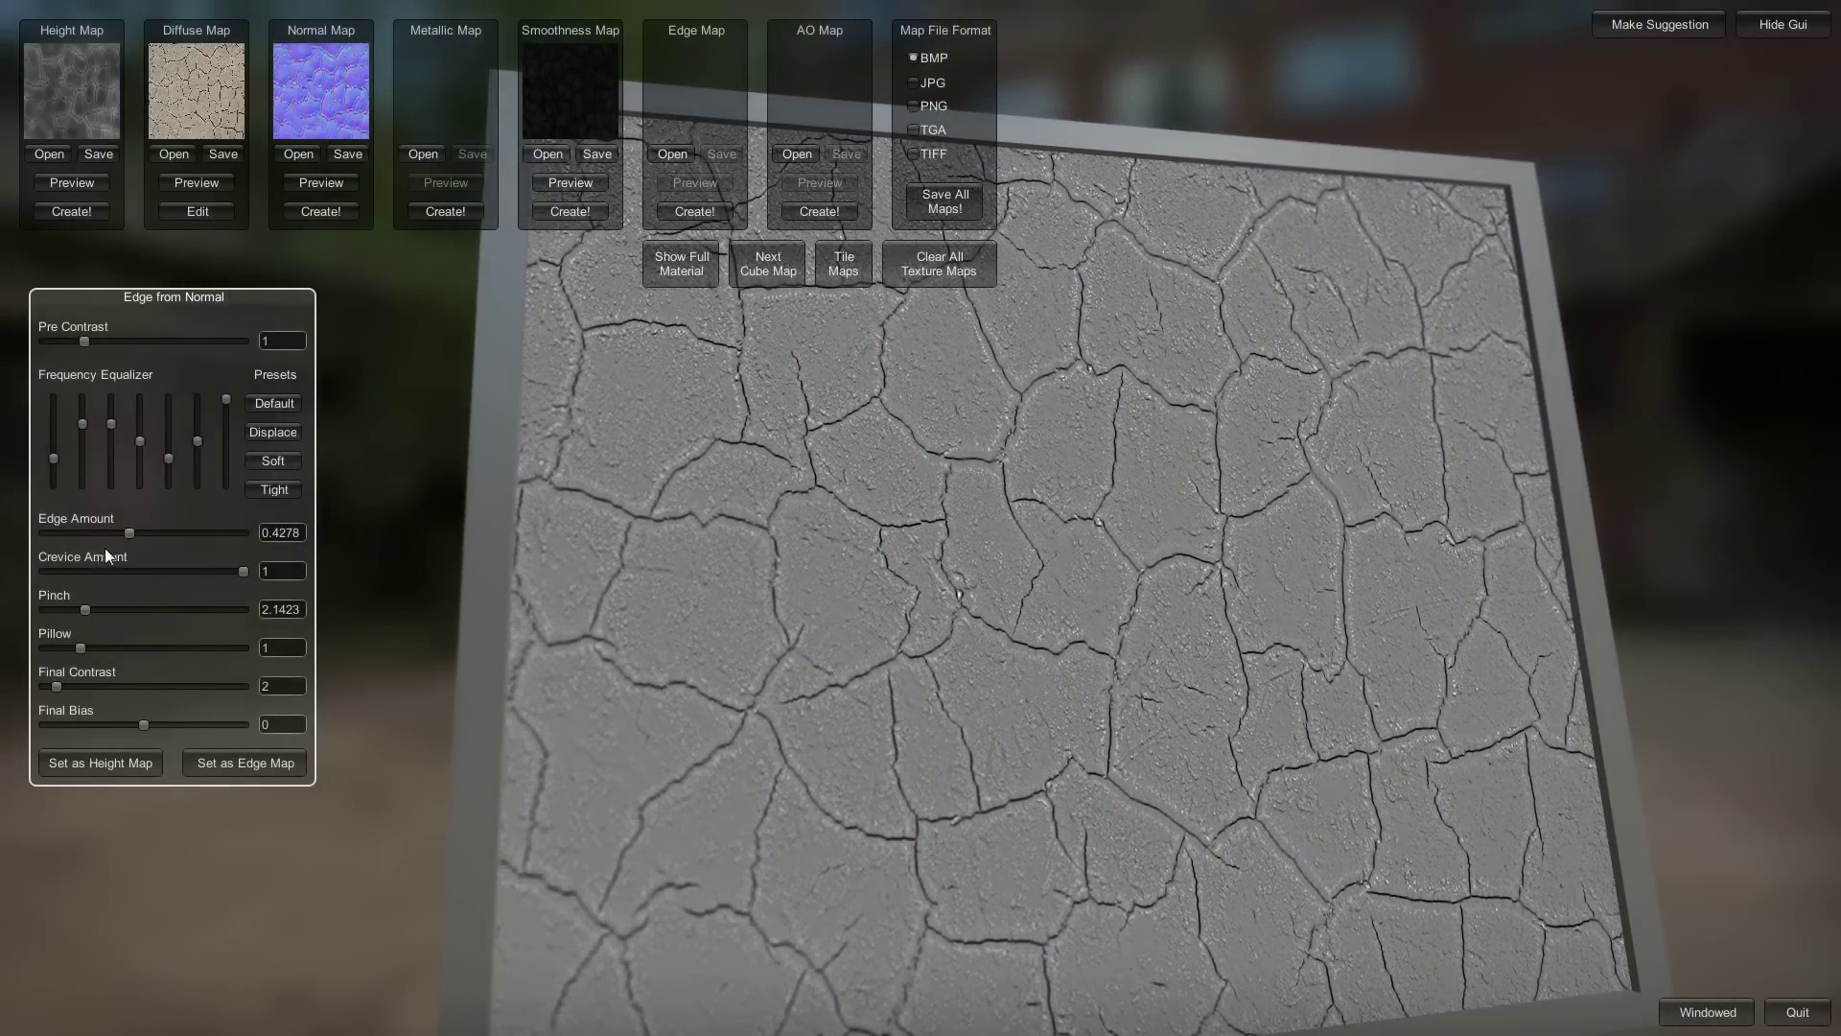
drag(130, 535, 132, 534)
click(227, 763)
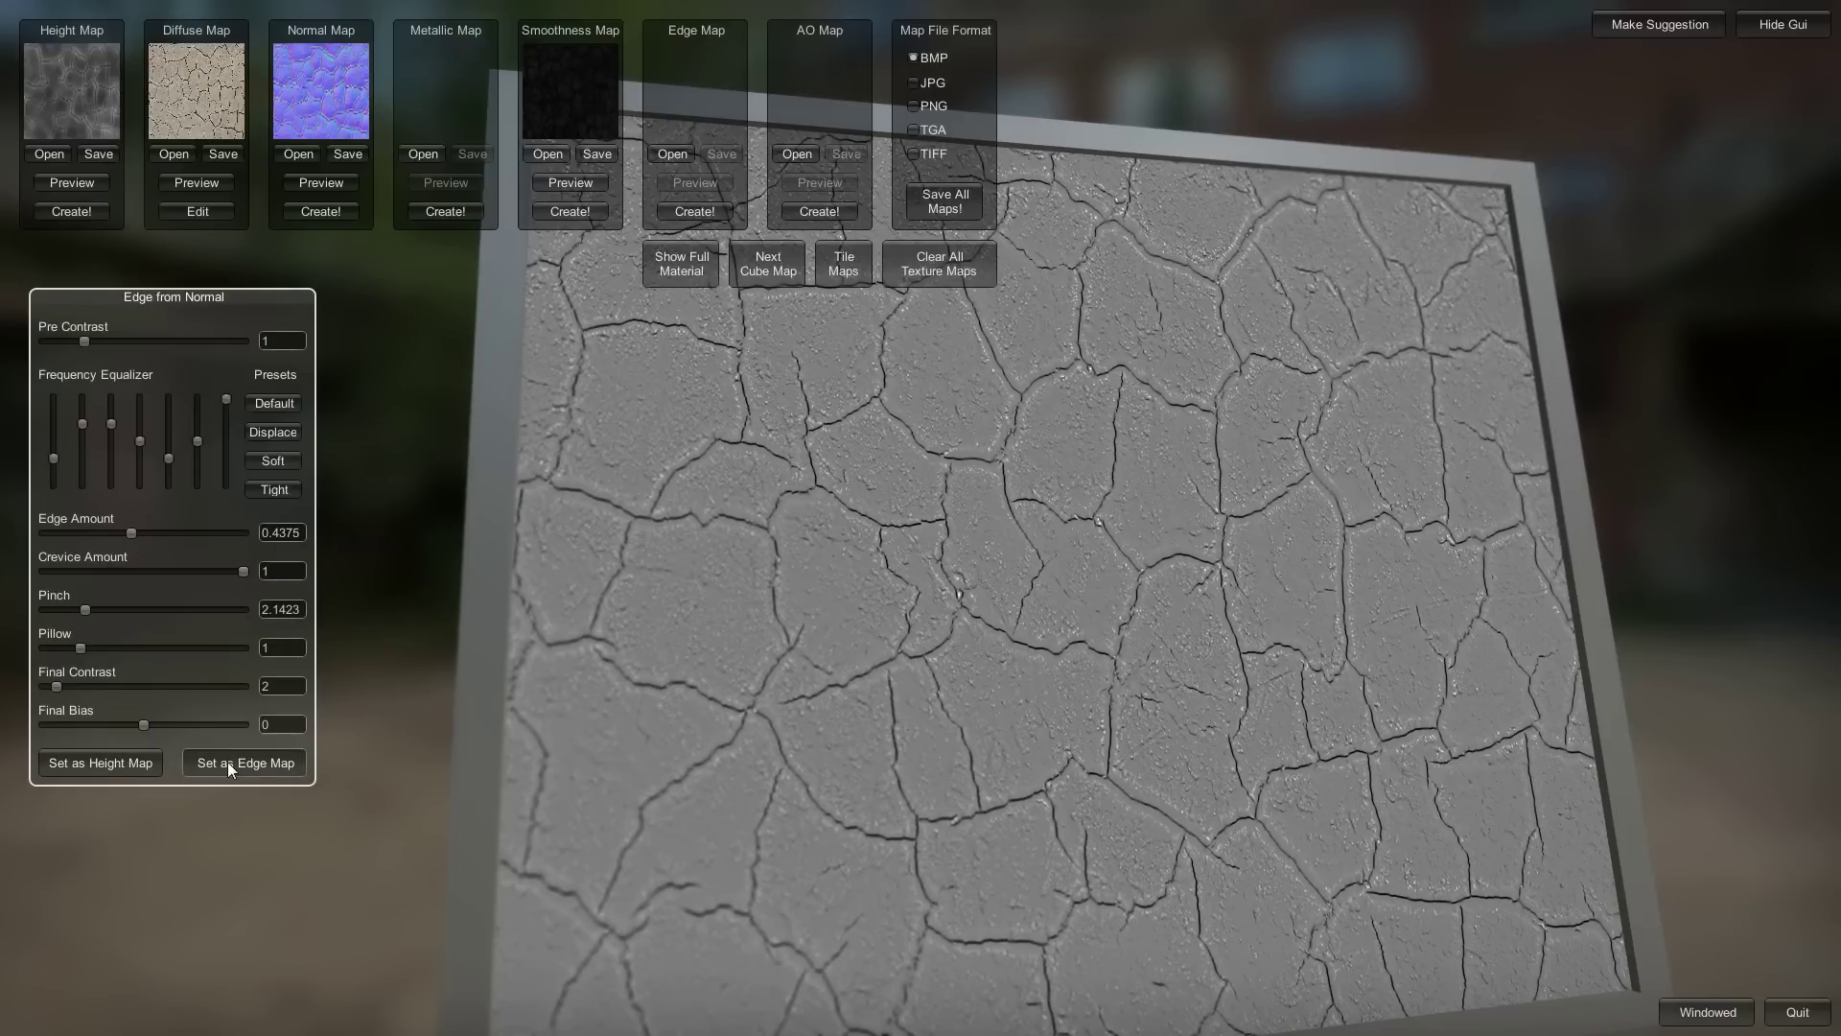
Create an AO map with depth contribution 2 and pixel spread 54.759, then set it
click(815, 212)
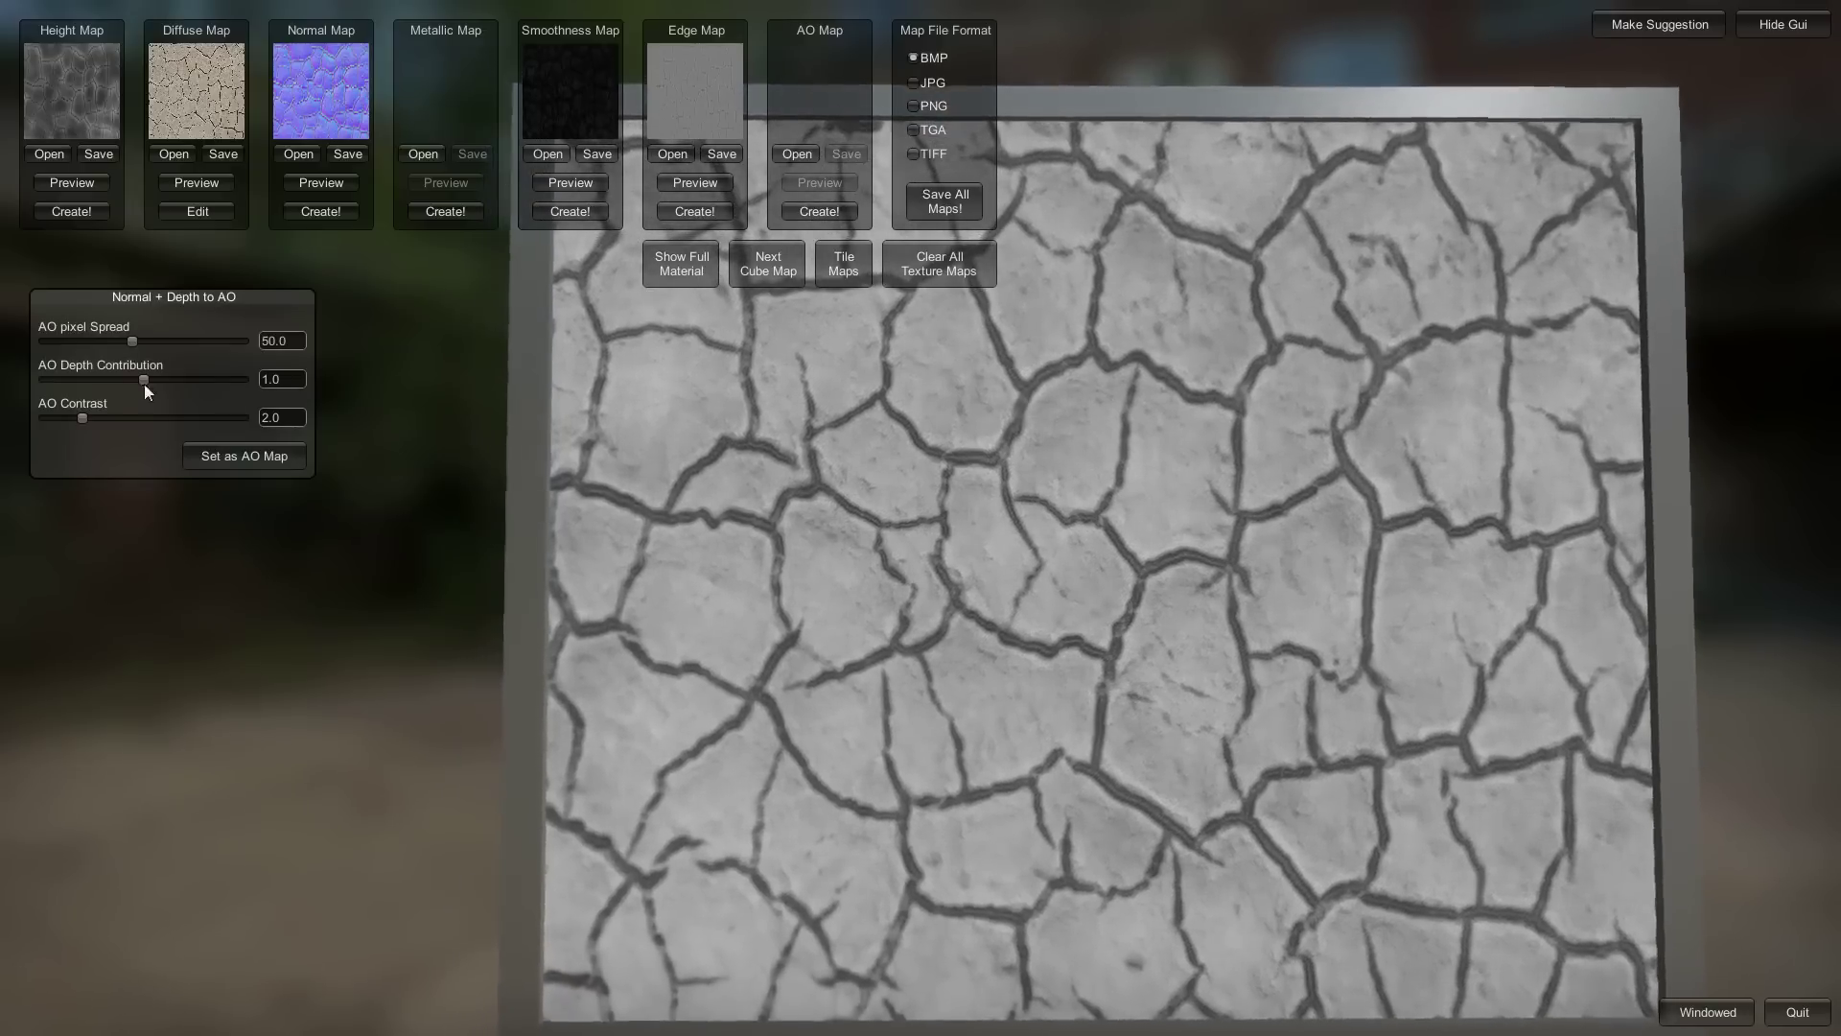
drag(144, 379, 384, 403)
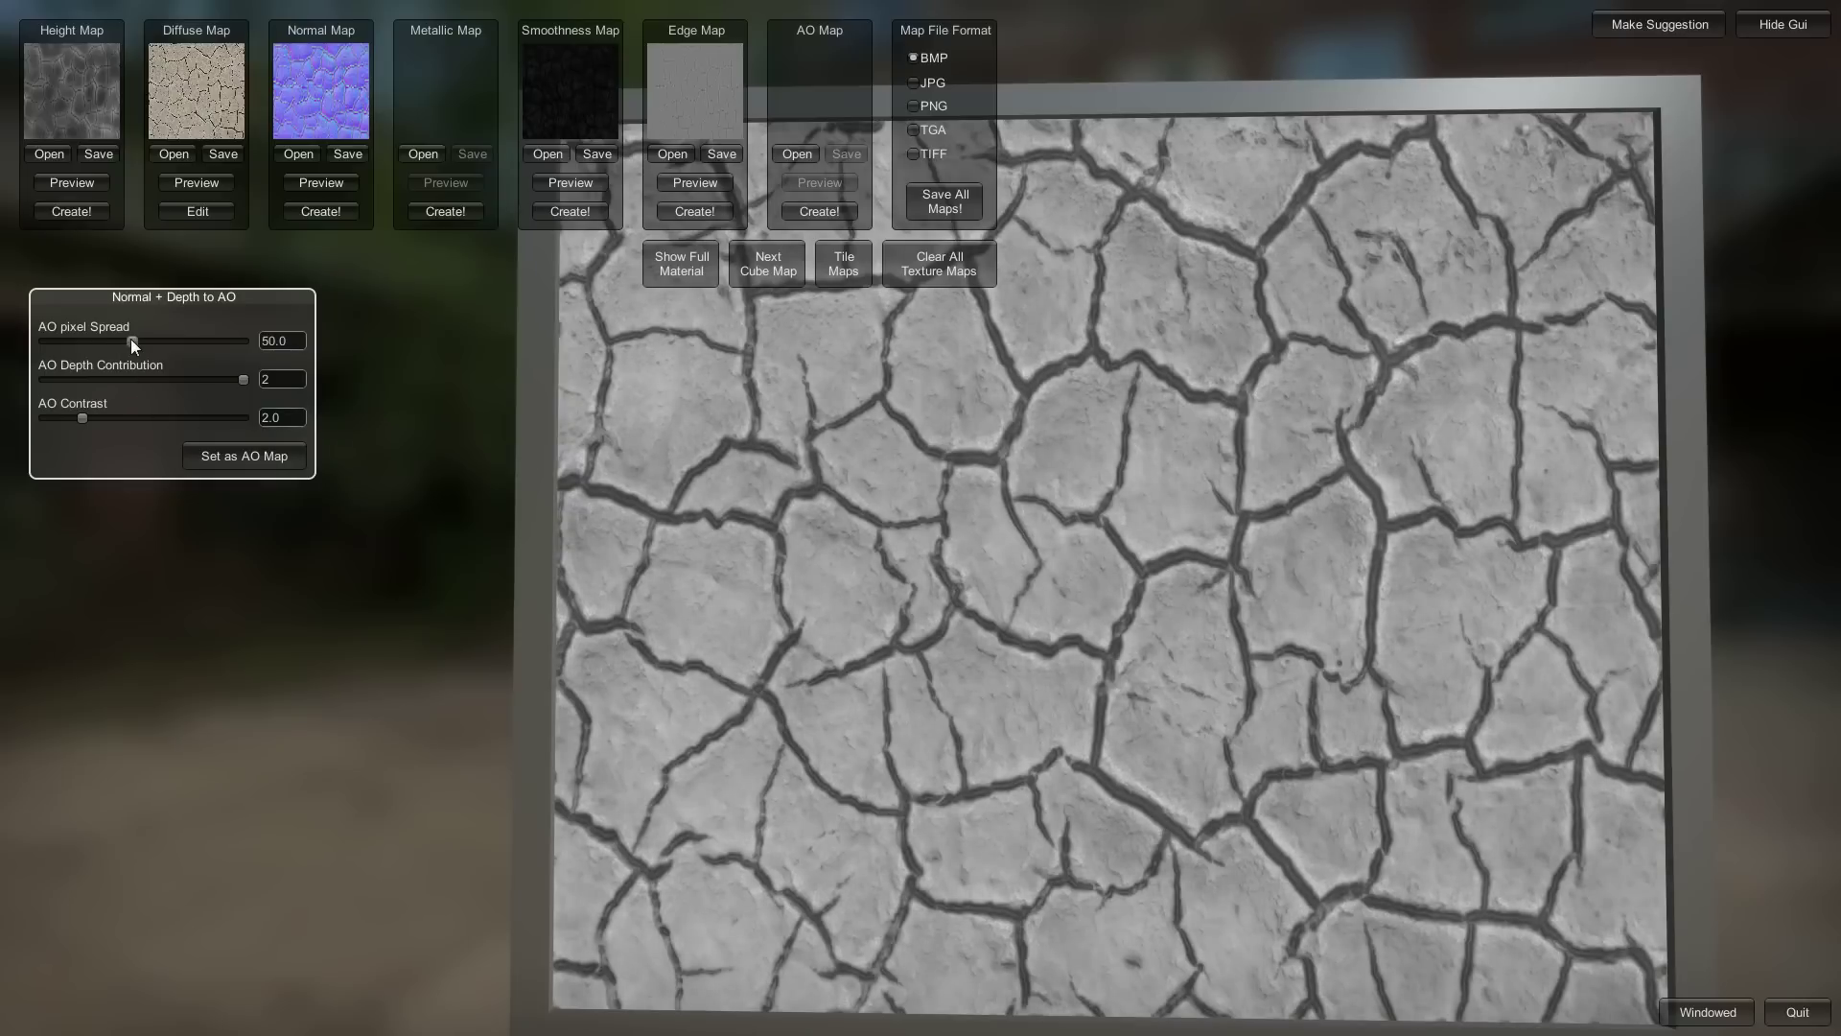
mouse_move(130, 338)
mouse_down()
mouse_move(106, 341)
mouse_move(153, 341)
mouse_move(59, 346)
mouse_move(135, 343)
mouse_up()
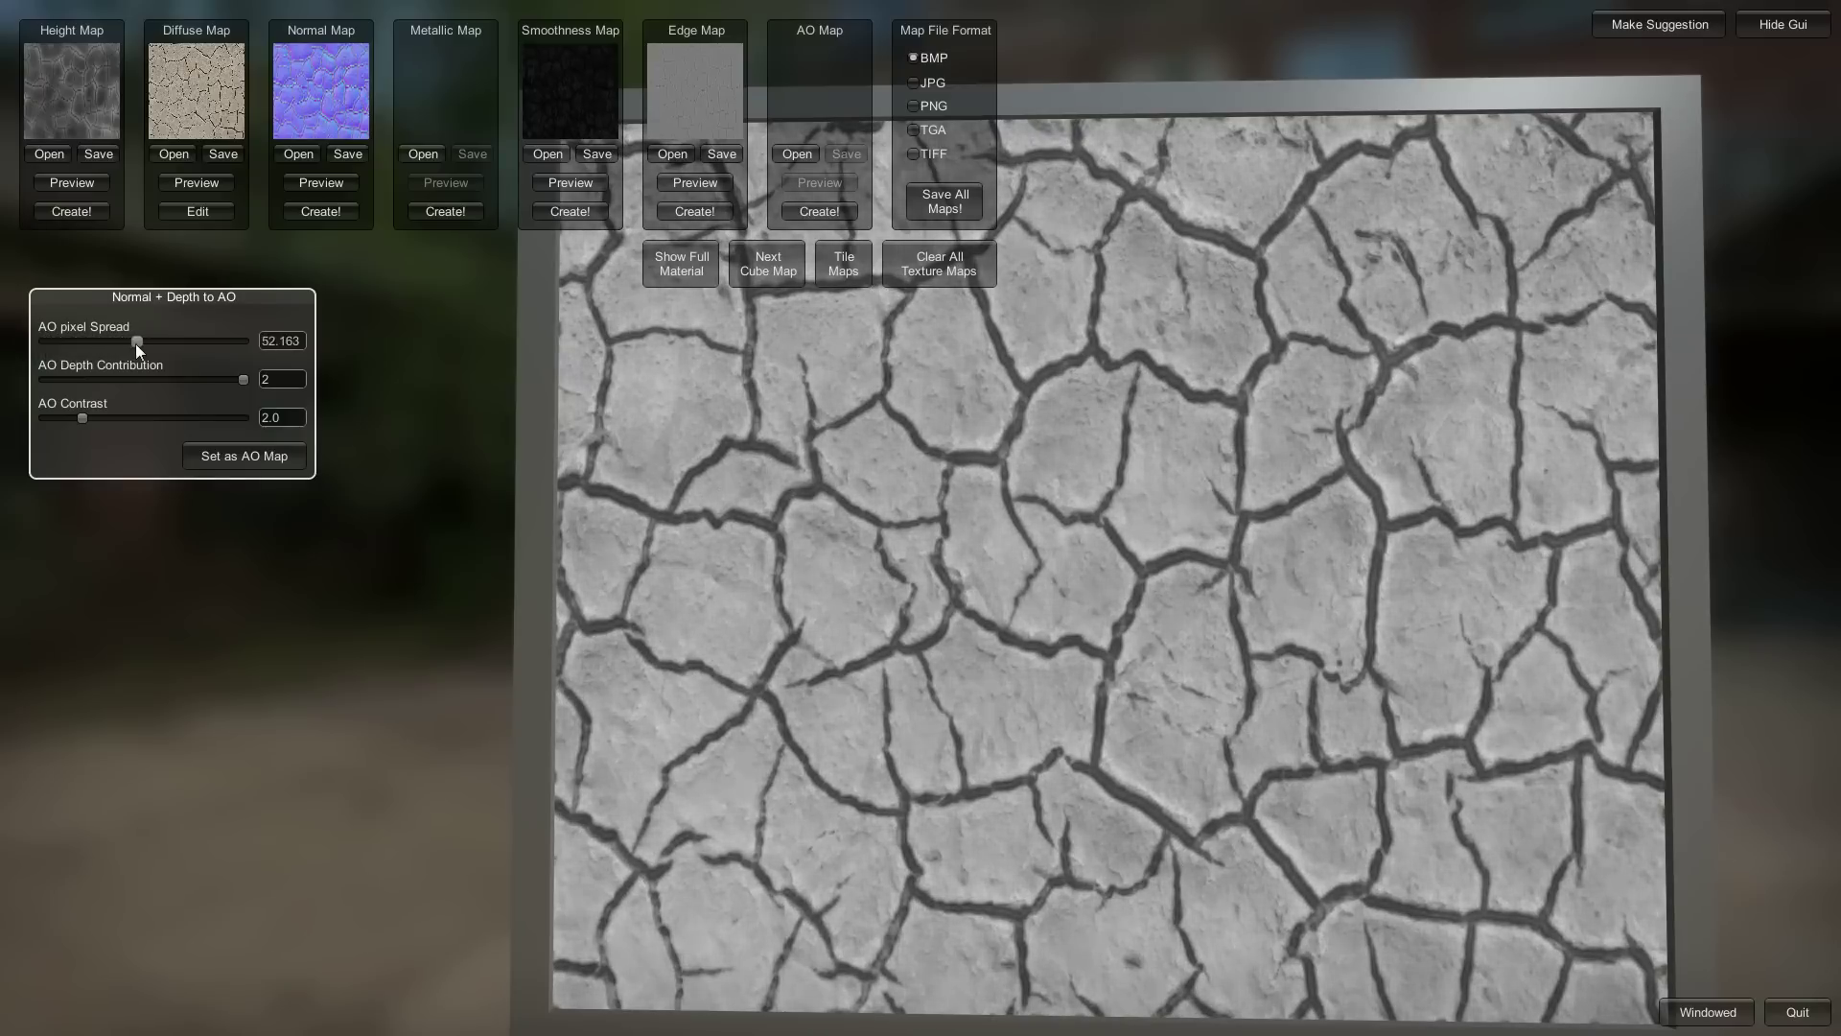
click(242, 456)
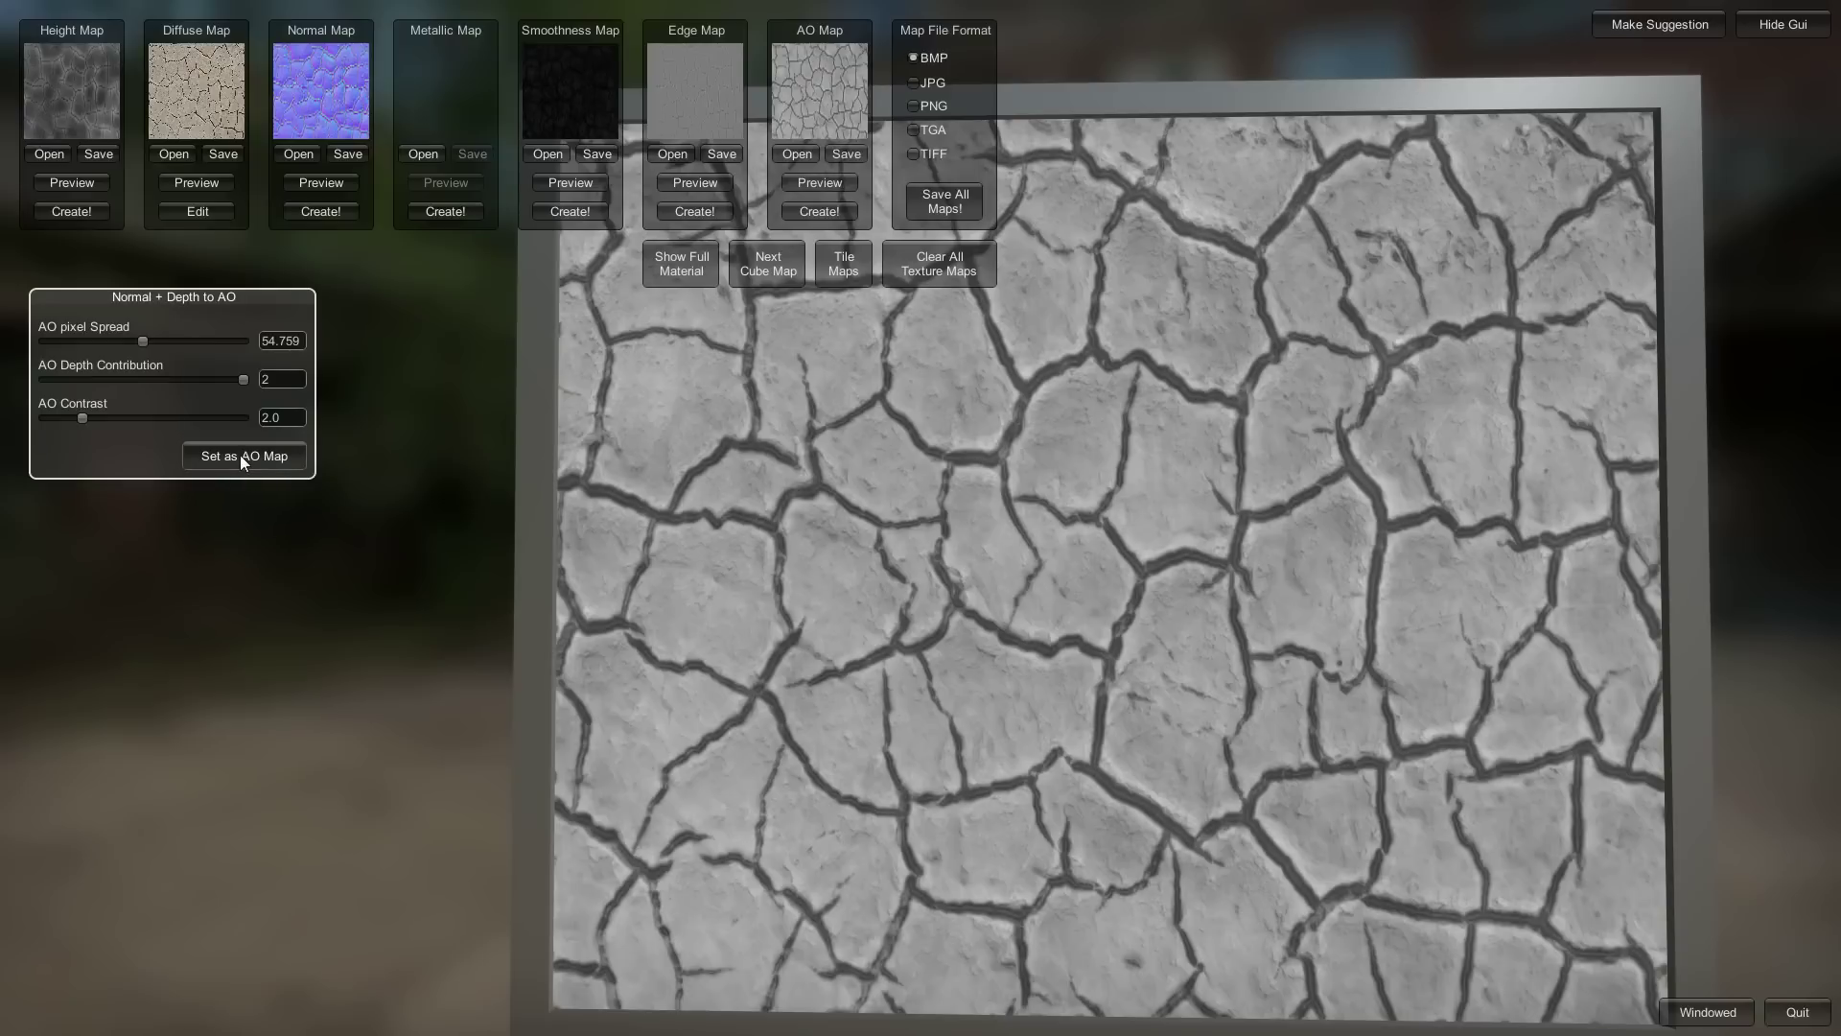
click(693, 265)
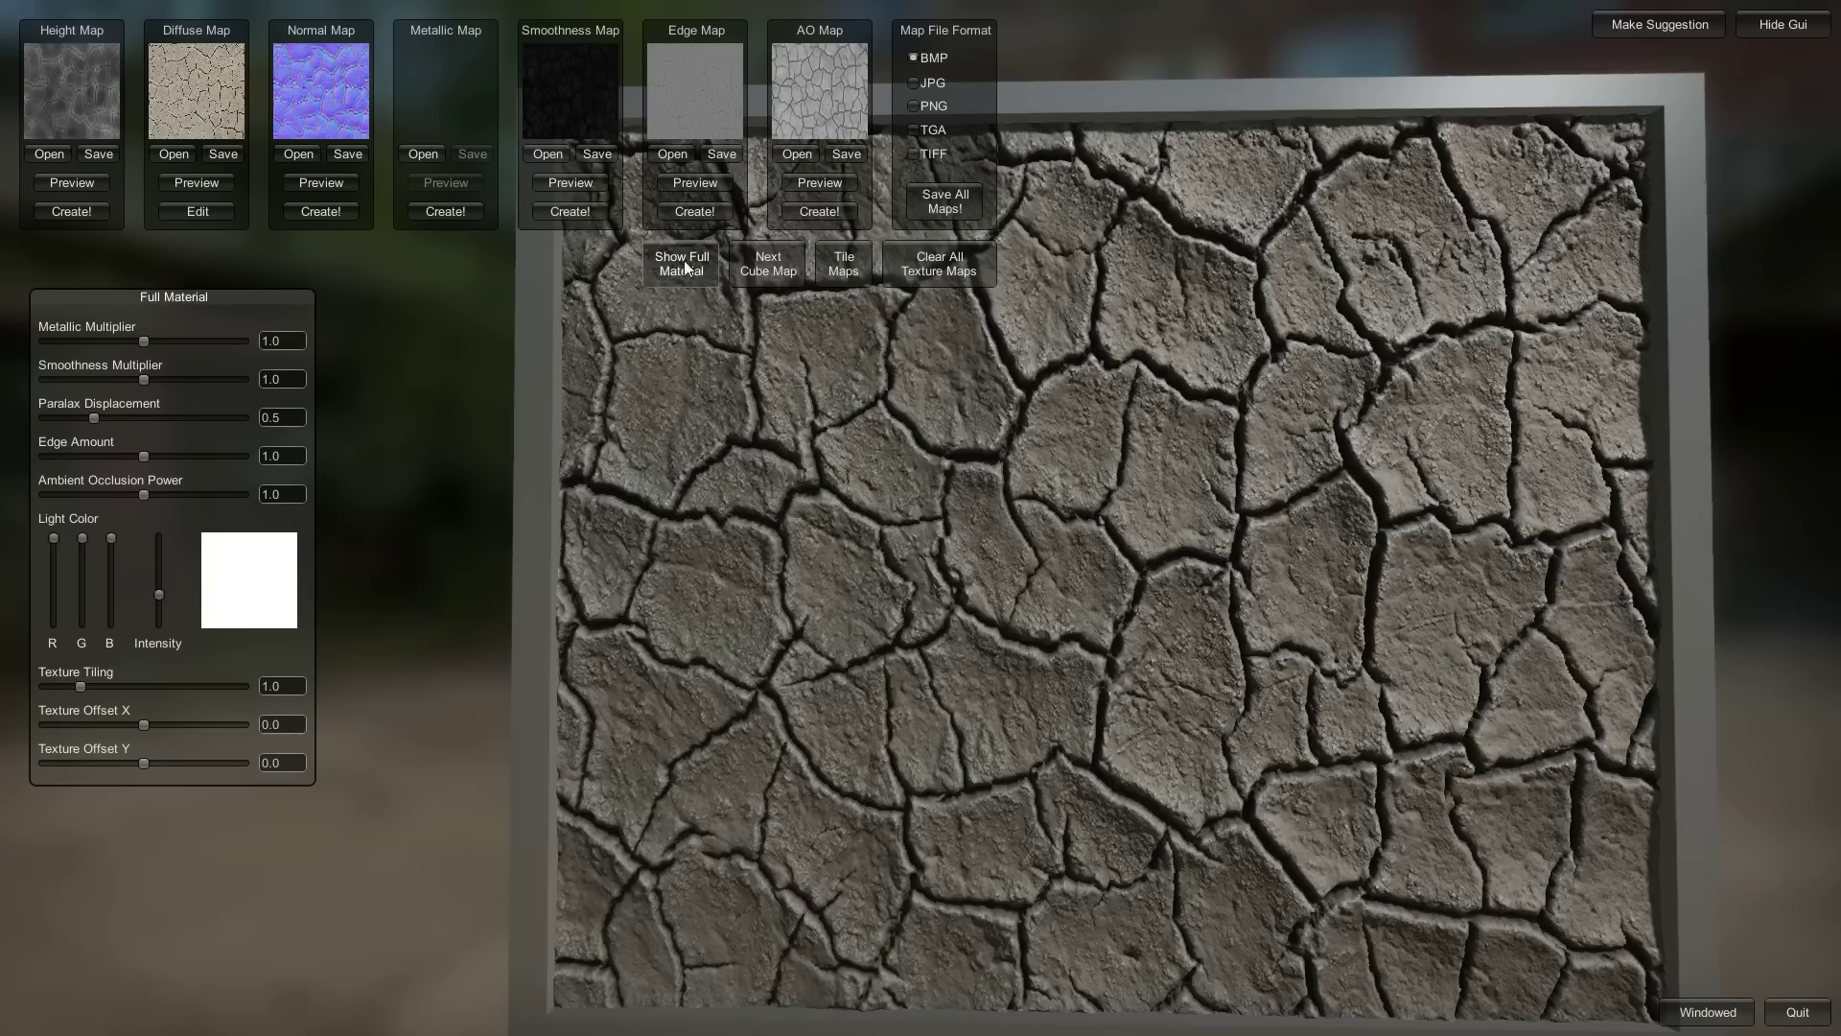
drag(875, 648, 838, 452)
mouse_move(1118, 664)
right_down()
mouse_move(1174, 228)
mouse_move(842, 295)
mouse_move(799, 368)
mouse_move(833, 298)
mouse_move(821, 221)
mouse_move(946, 292)
mouse_move(872, 476)
mouse_move(894, 309)
mouse_move(734, 293)
mouse_move(1056, 371)
mouse_move(727, 320)
mouse_move(856, 359)
mouse_move(944, 526)
mouse_move(900, 575)
mouse_move(1099, 723)
right_up()
mouse_move(1099, 723)
mouse_down()
mouse_move(1083, 750)
mouse_move(1059, 583)
mouse_move(1027, 1021)
mouse_move(1026, 533)
mouse_move(745, 589)
mouse_move(984, 698)
mouse_move(1293, 718)
mouse_move(957, 705)
mouse_move(1176, 608)
mouse_move(1148, 585)
mouse_up()
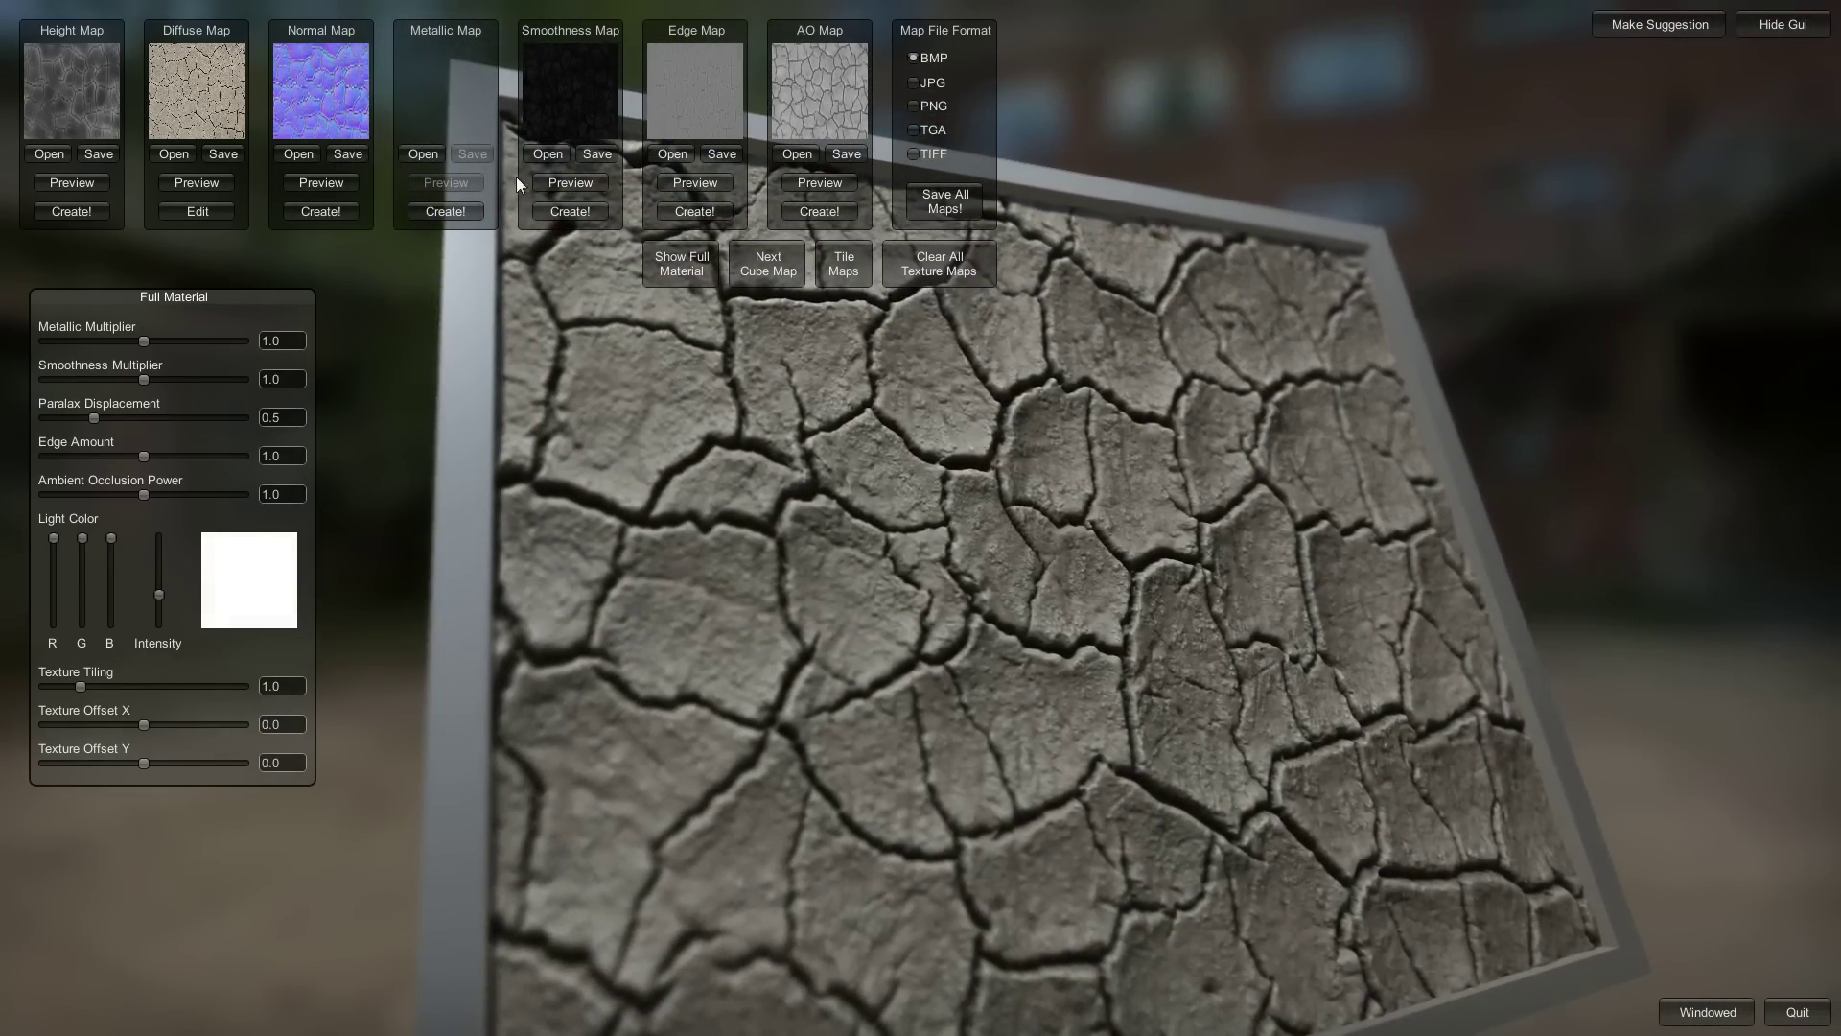
drag(1111, 430, 1140, 339)
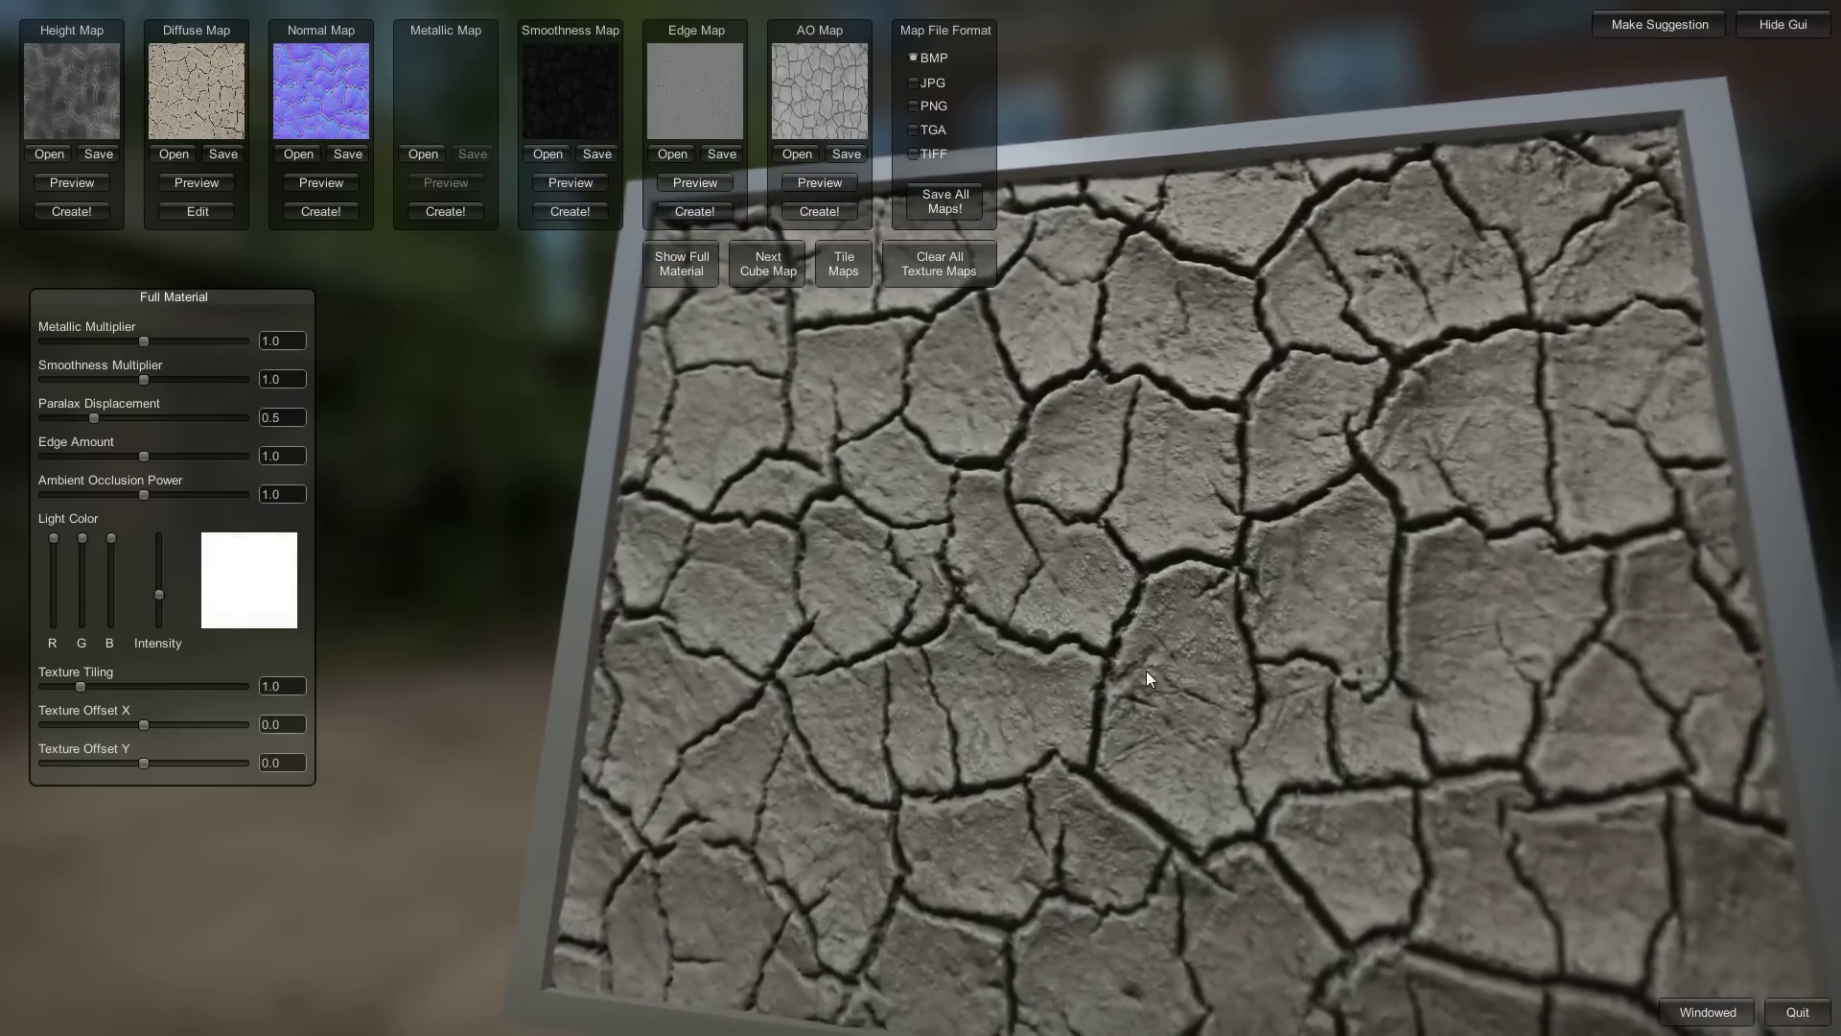
drag(1176, 646, 978, 533)
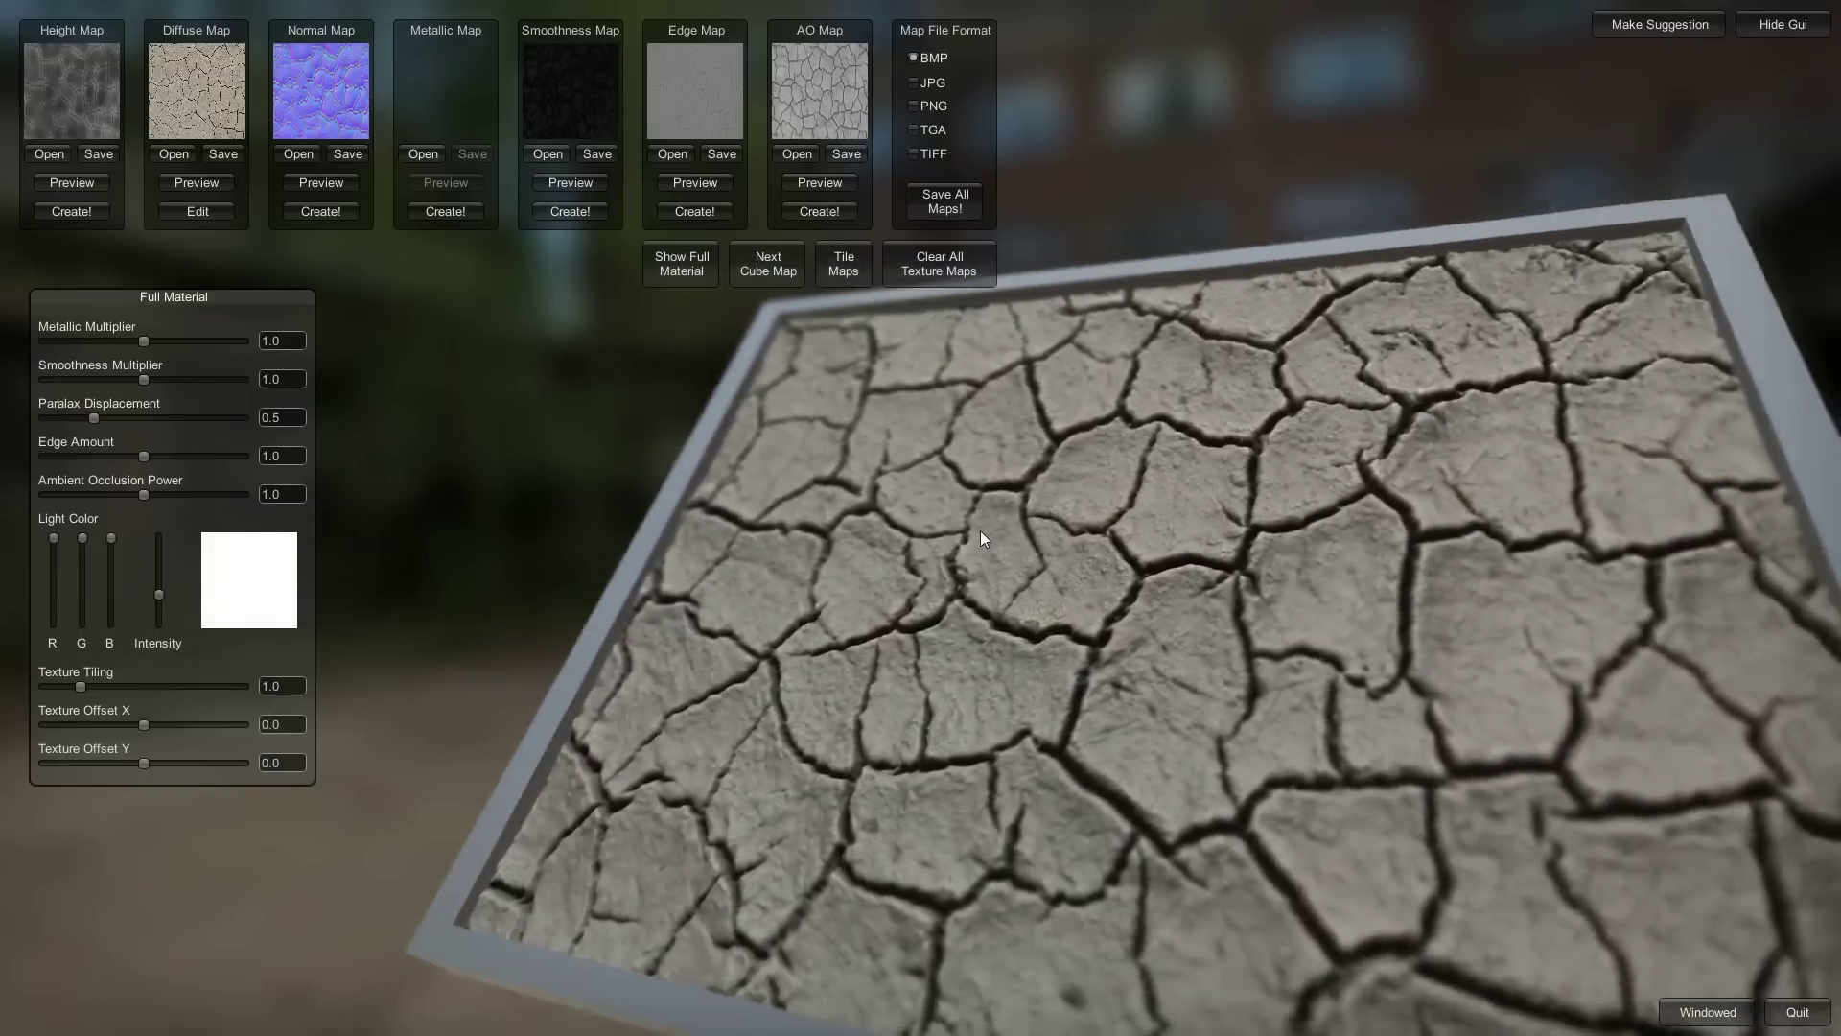
drag(871, 618, 779, 712)
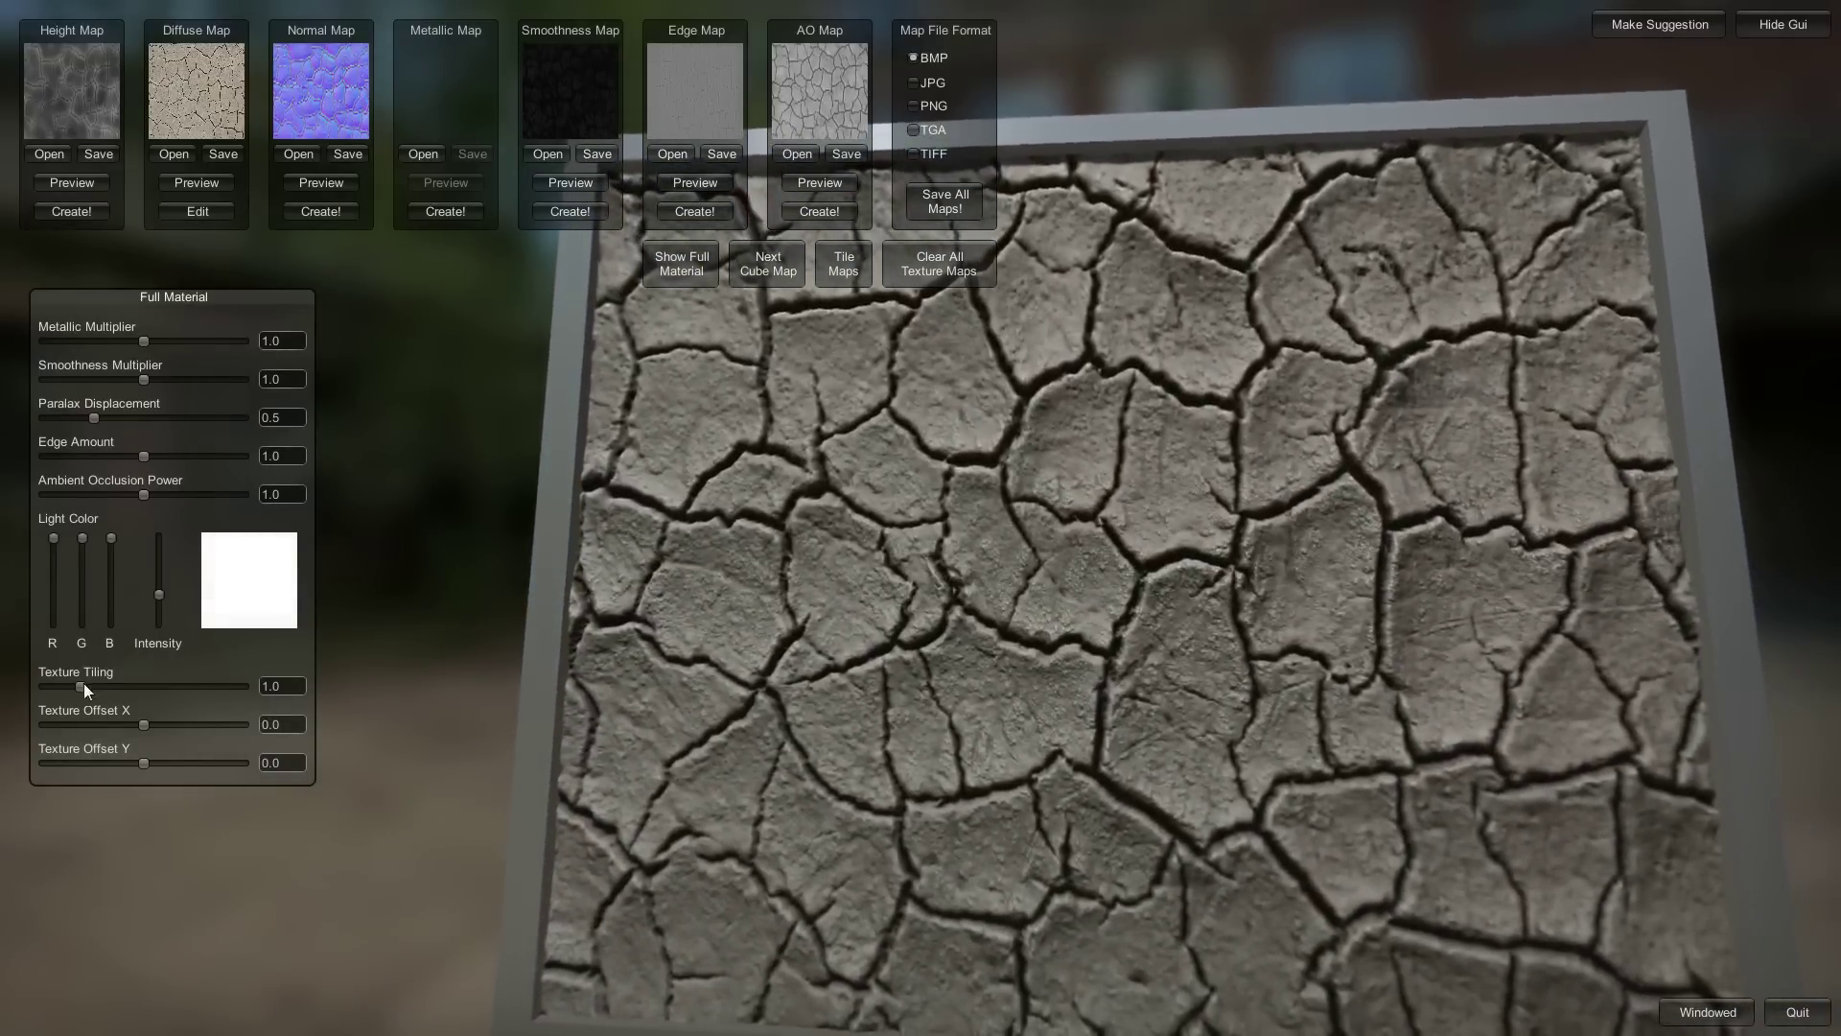
drag(82, 686, 143, 686)
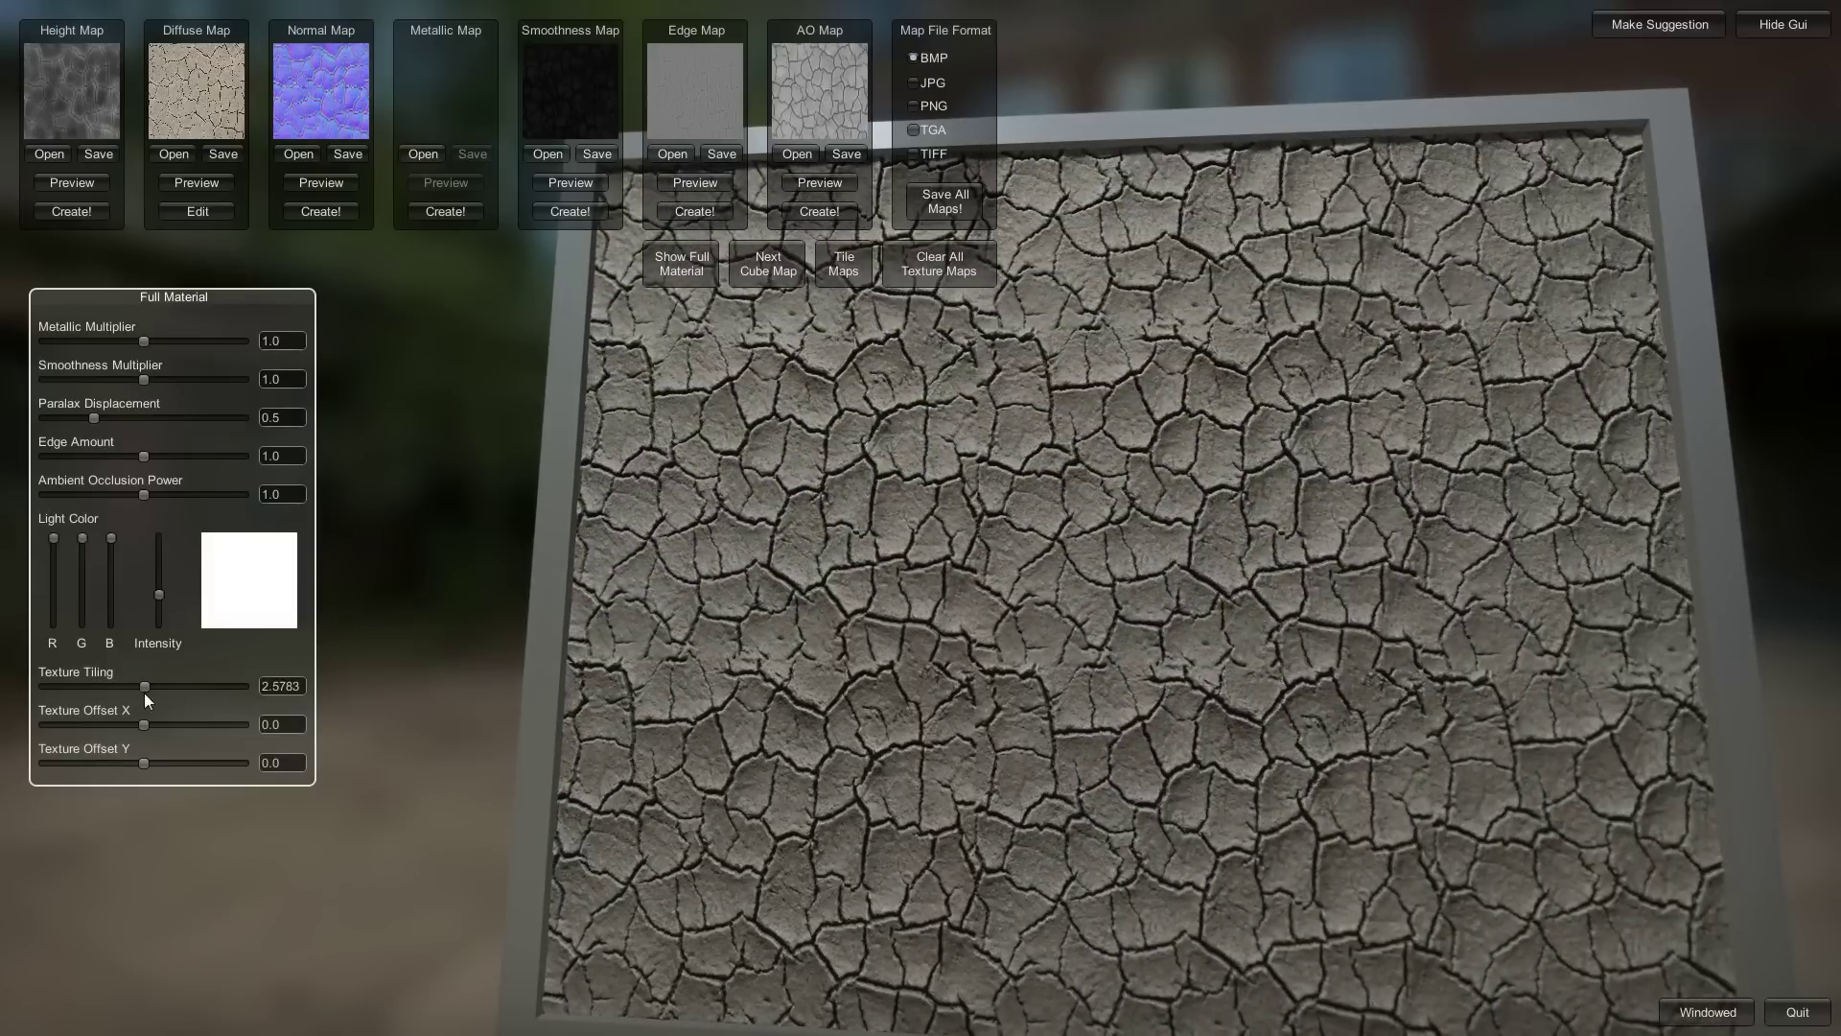
drag(140, 687, 80, 687)
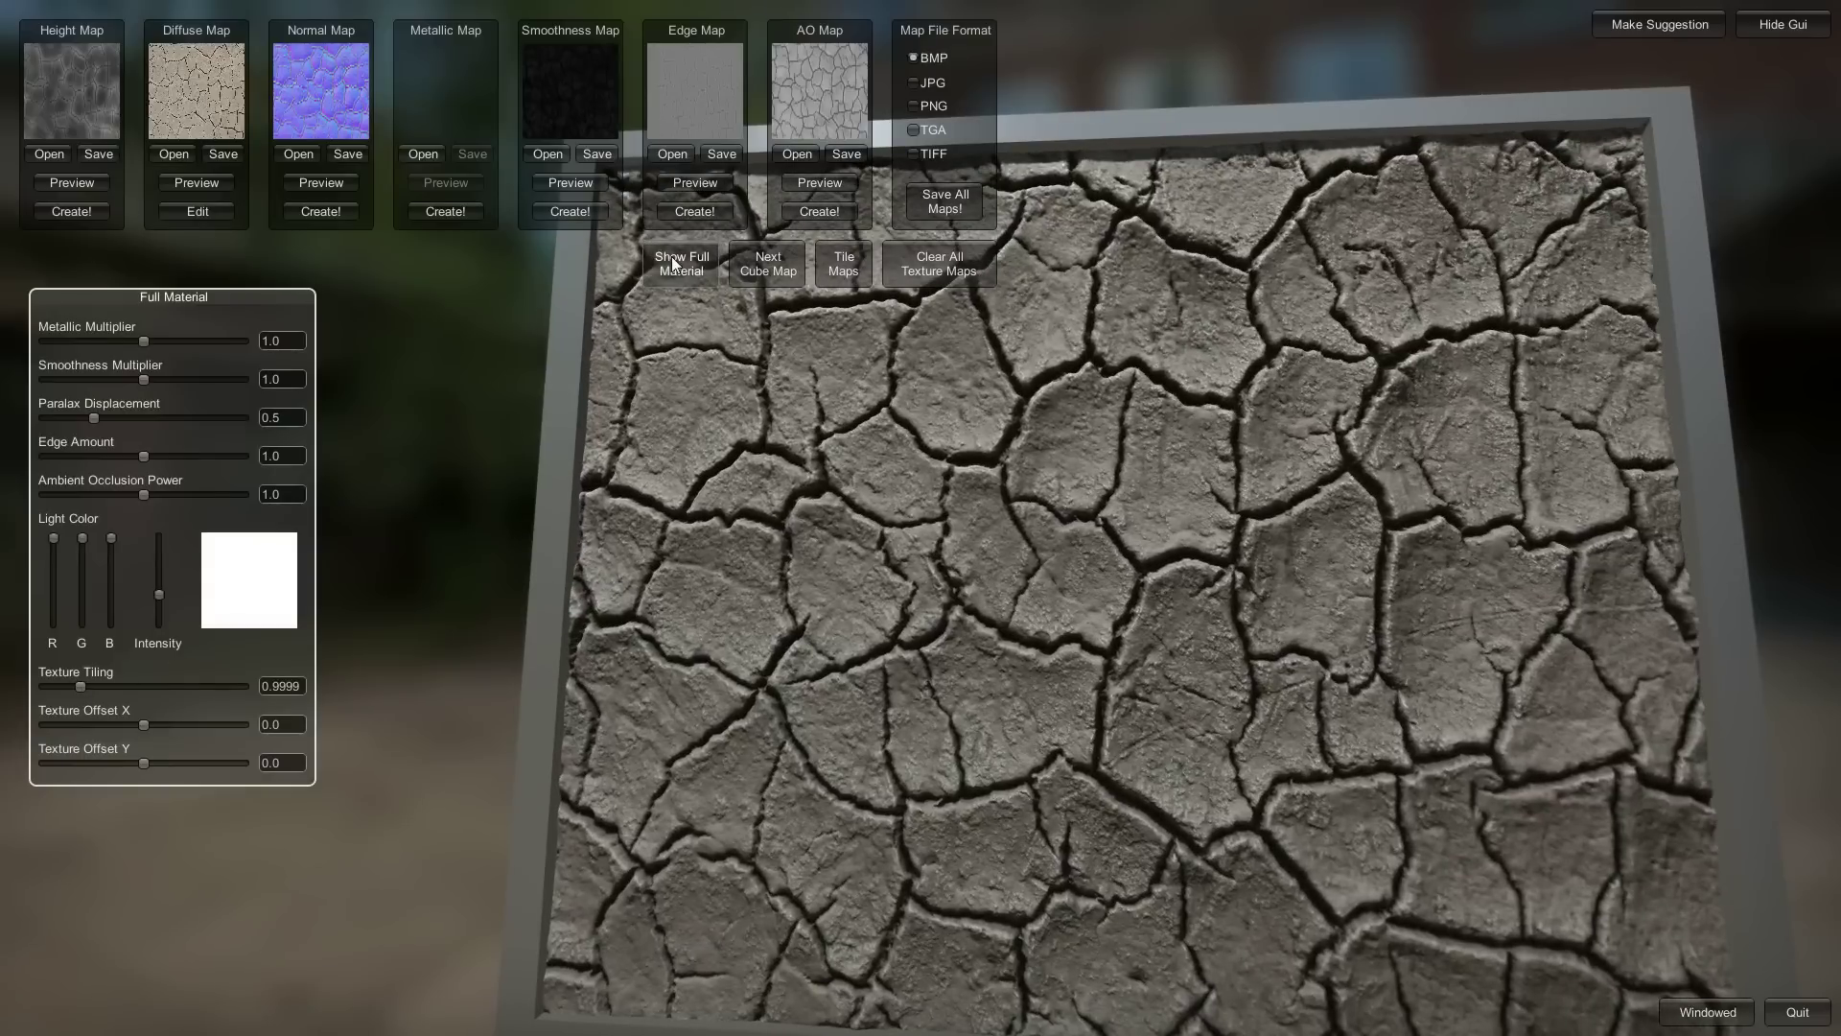
Open Tile Maps with a 2048×2048 texture size and overlap lowered to 0.01
click(842, 272)
mouse_move(967, 489)
mouse_down()
mouse_move(932, 471)
mouse_move(987, 463)
mouse_up()
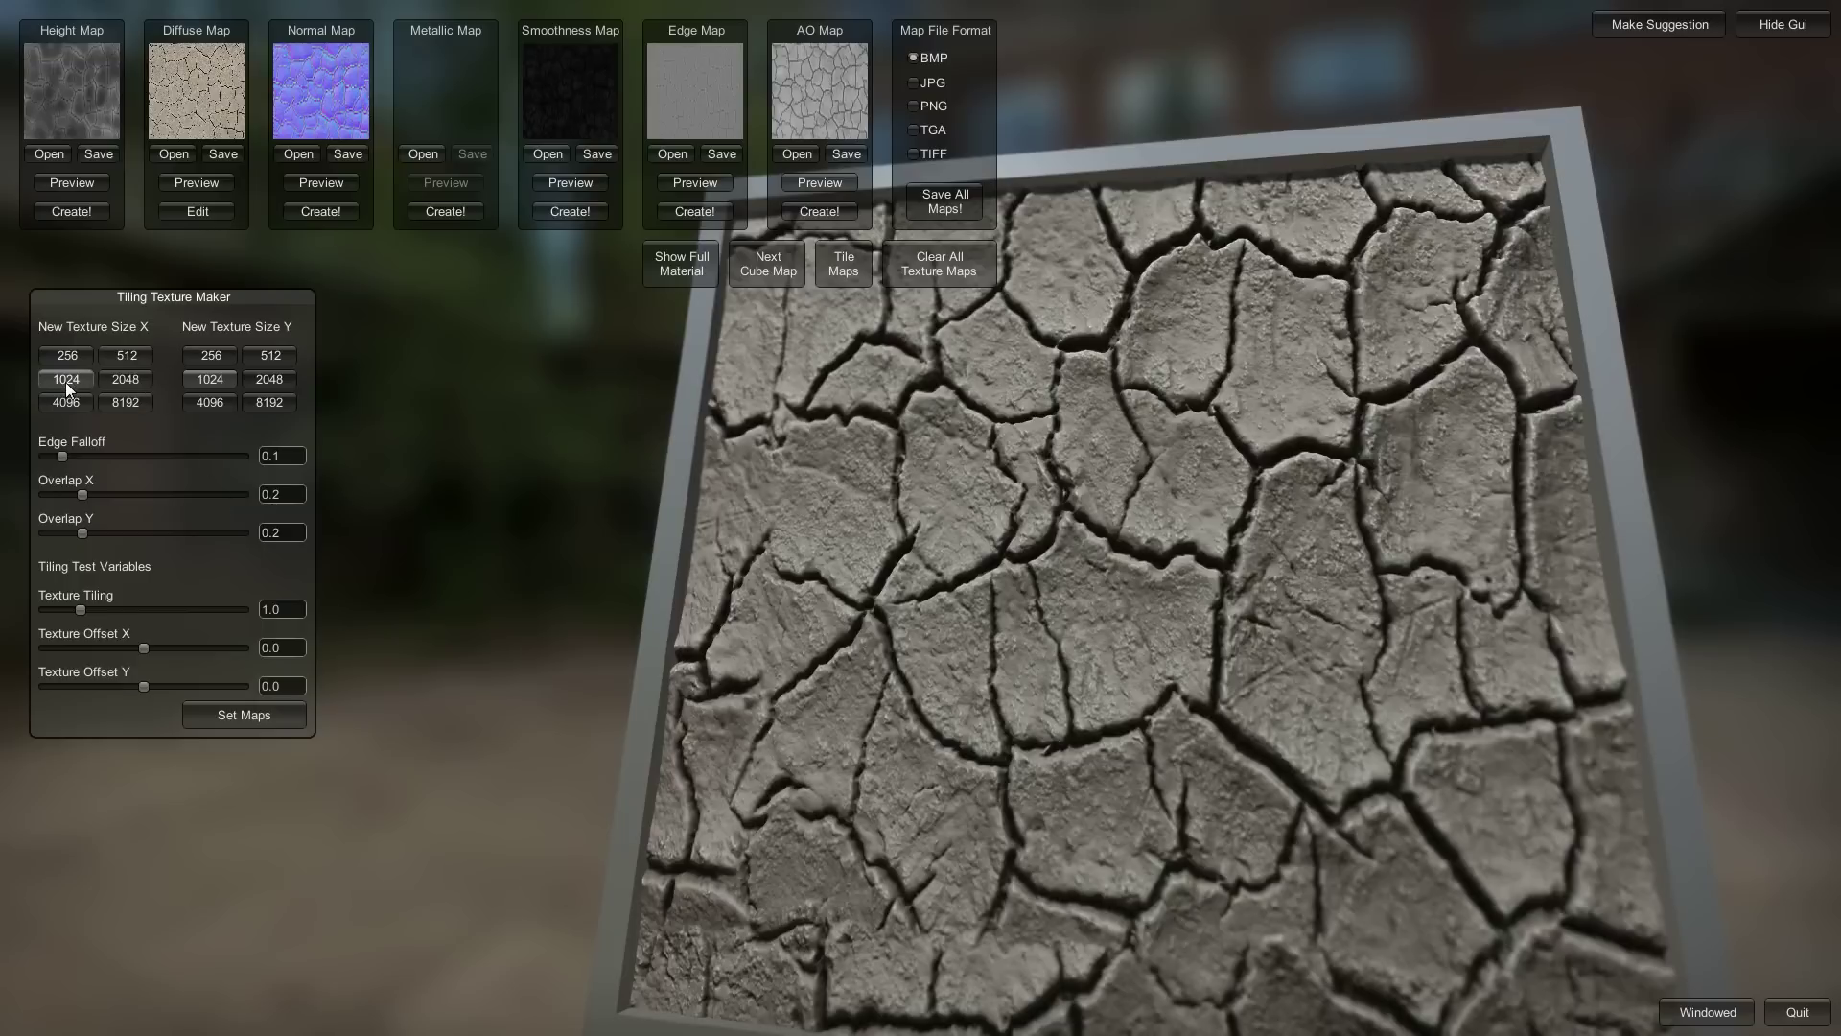
click(134, 383)
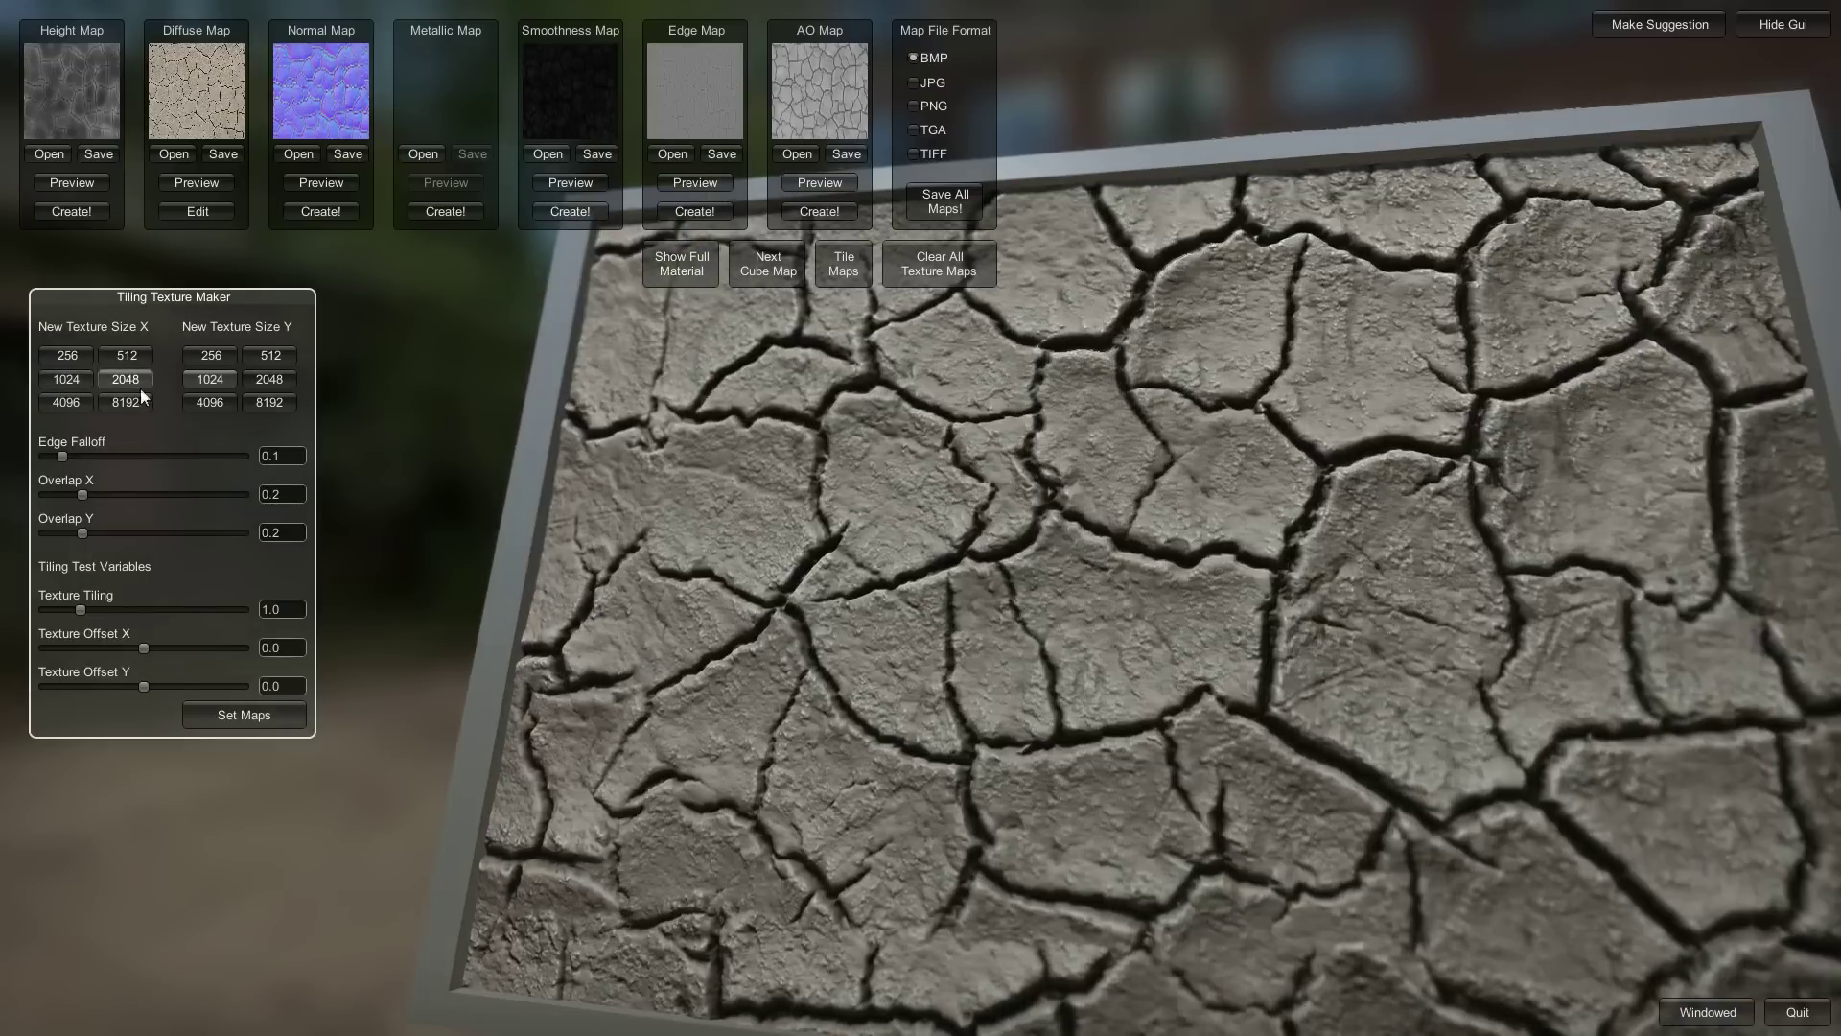
click(274, 378)
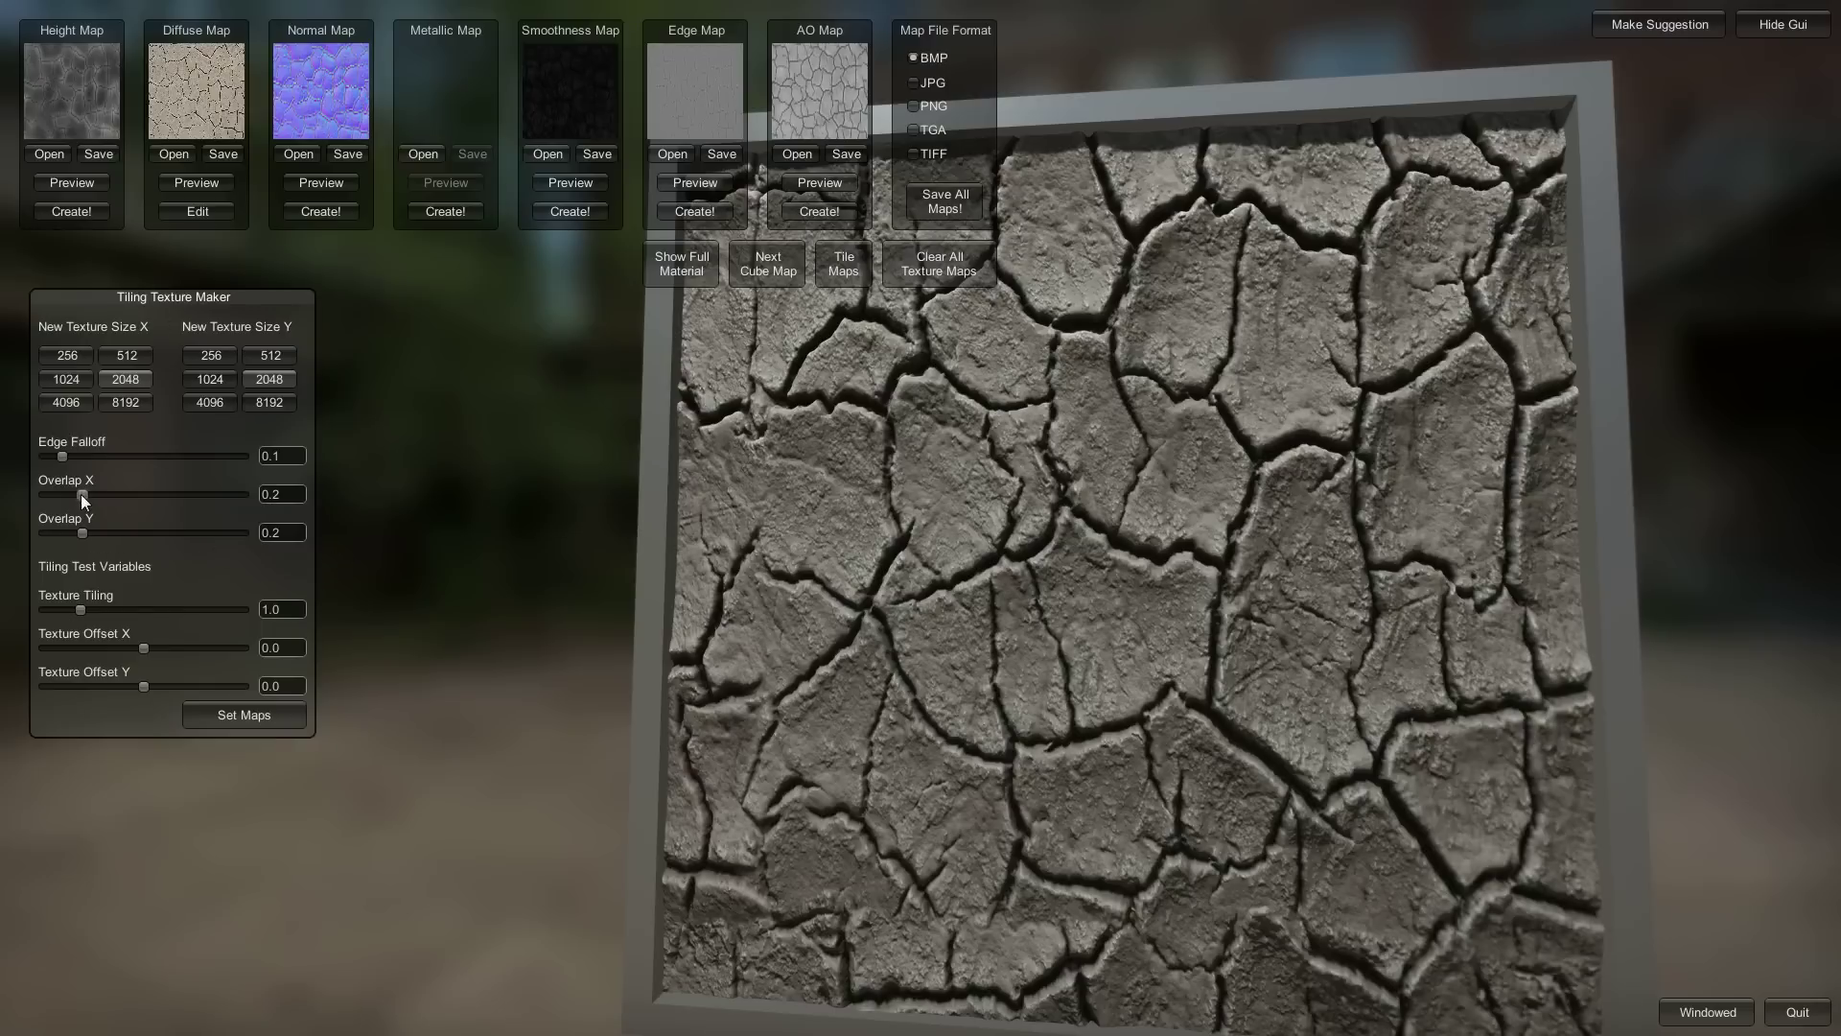
drag(82, 493, 24, 534)
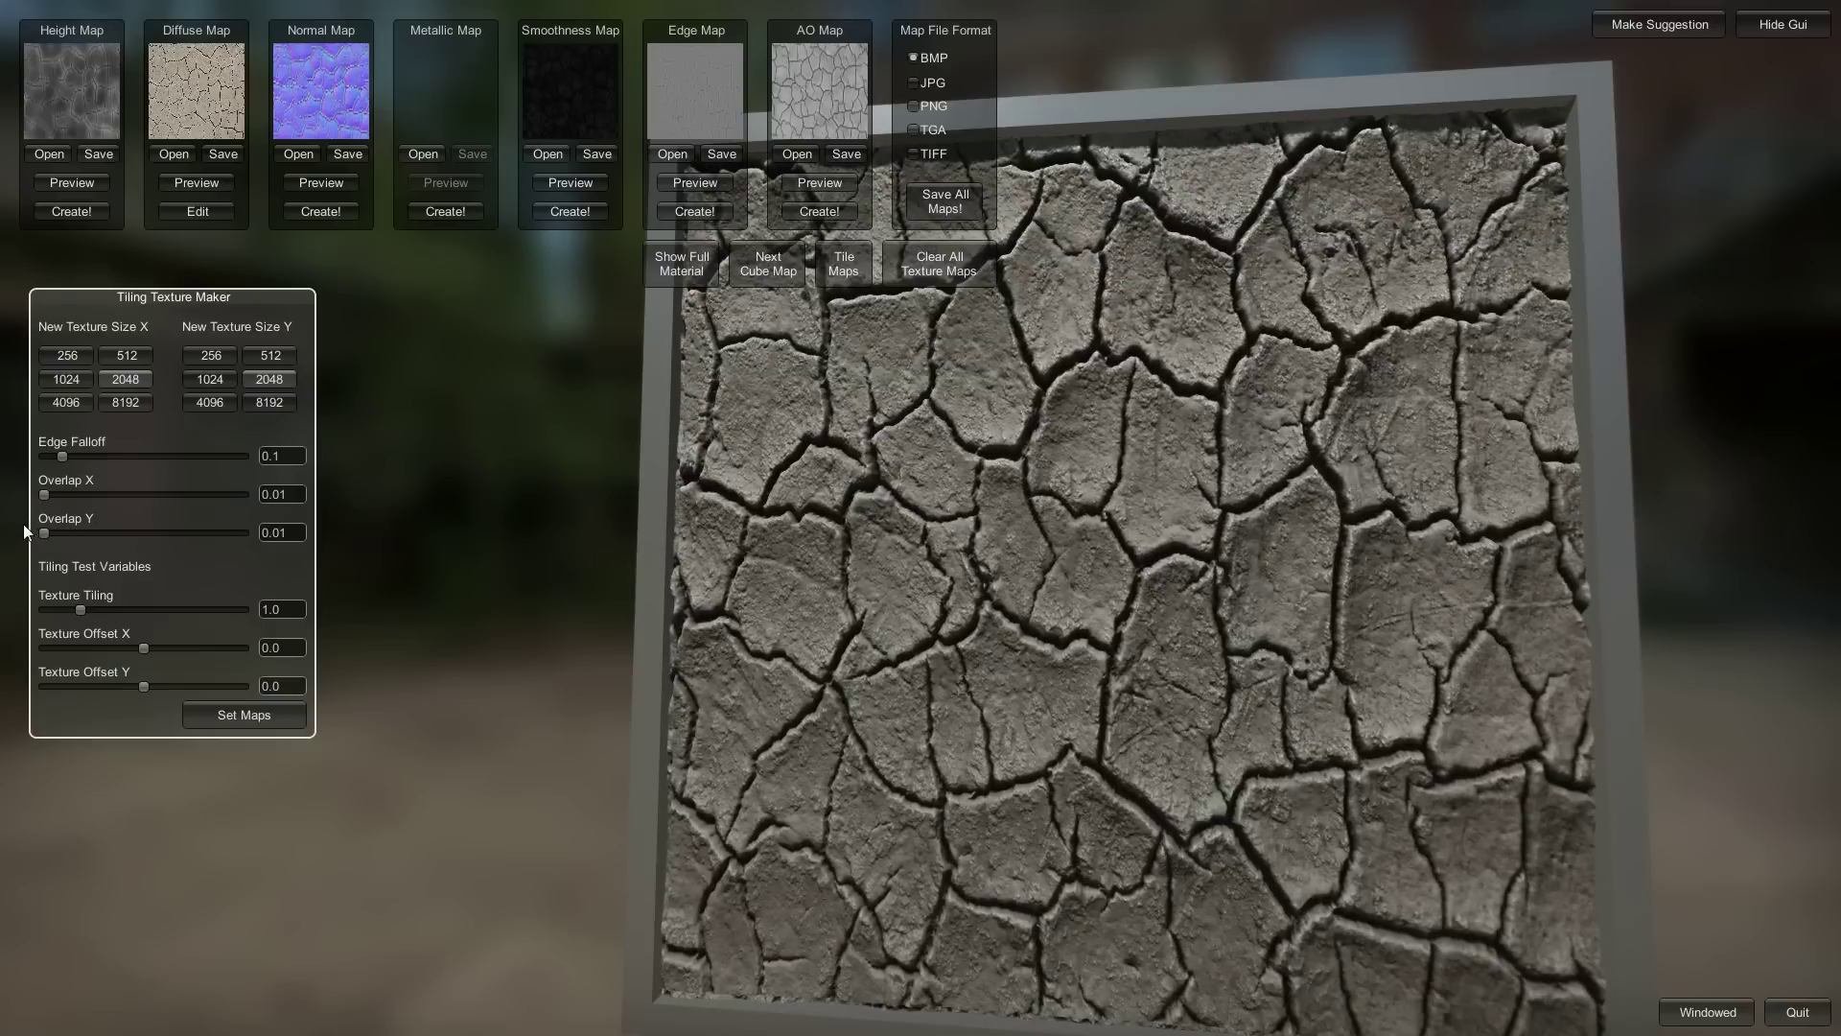
Set Overlap Y to 0.1476, Edge Falloff to 0.8282 and Overlap X to 0.4240, orbiting to check seams
drag(46, 527, 68, 530)
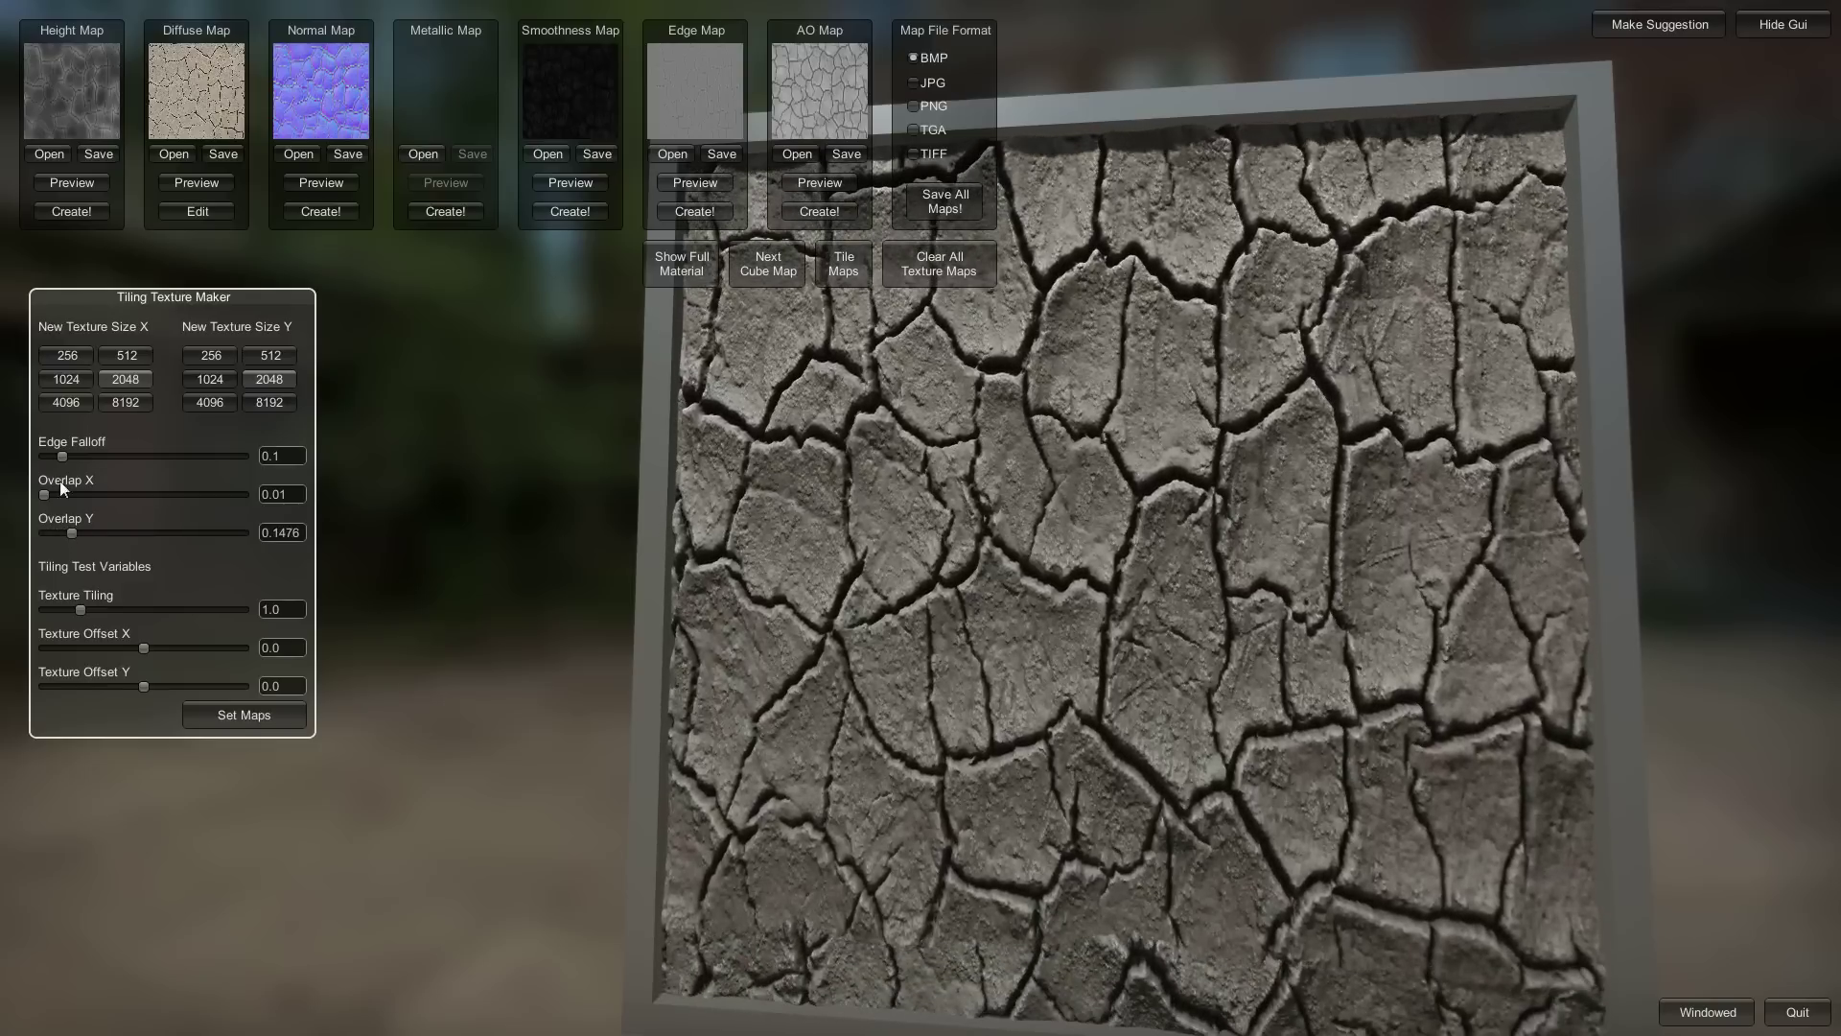
drag(61, 456, 211, 470)
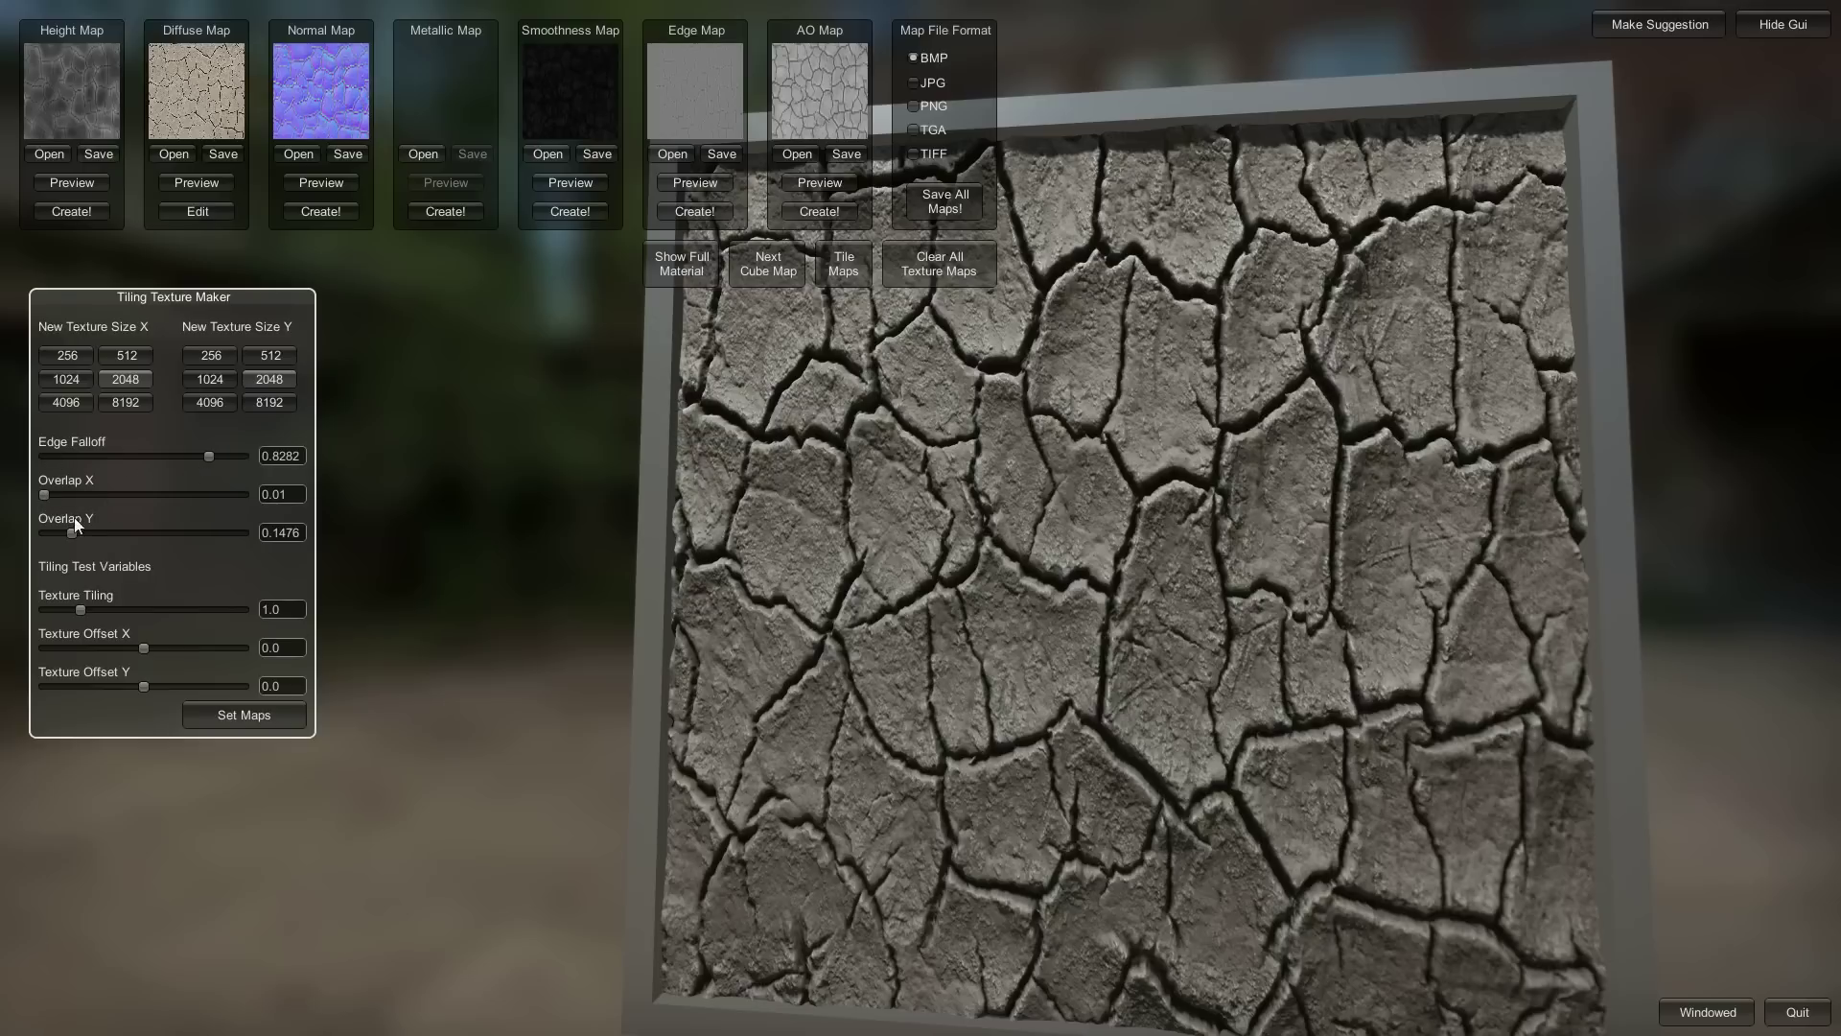
drag(44, 493, 119, 493)
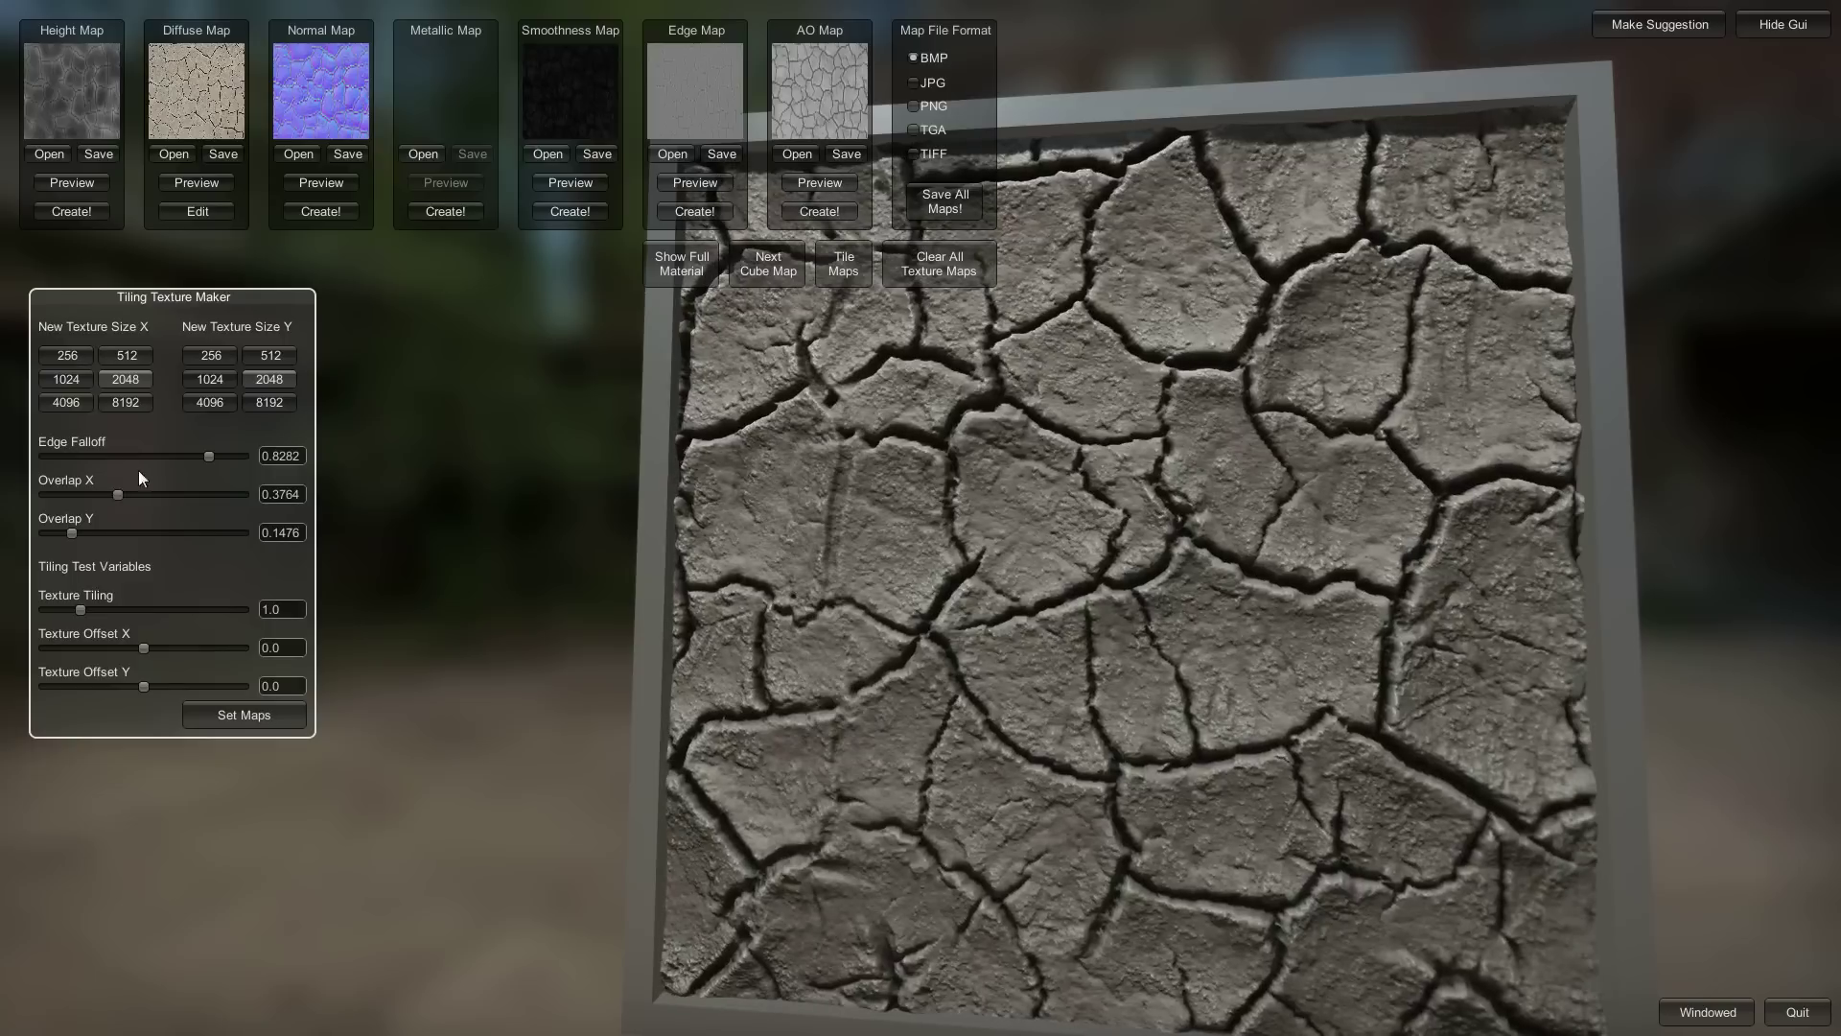
drag(1158, 521, 1114, 550)
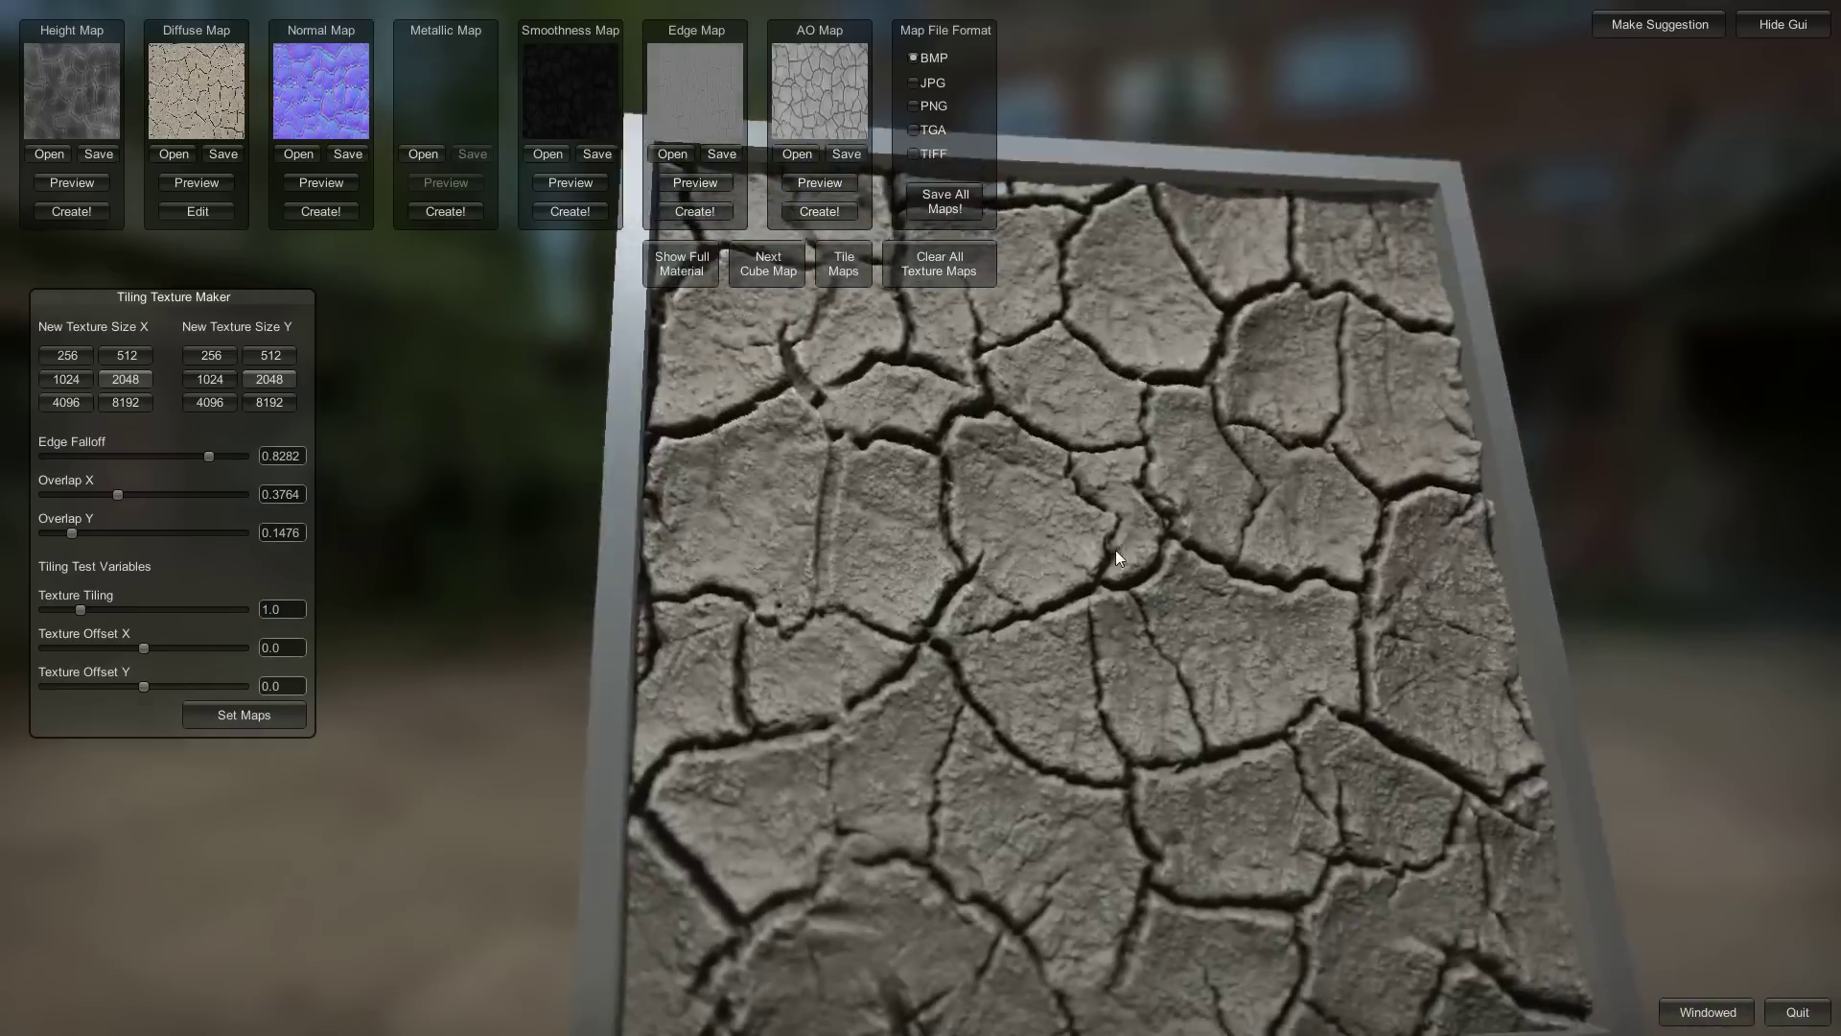
drag(117, 493, 127, 491)
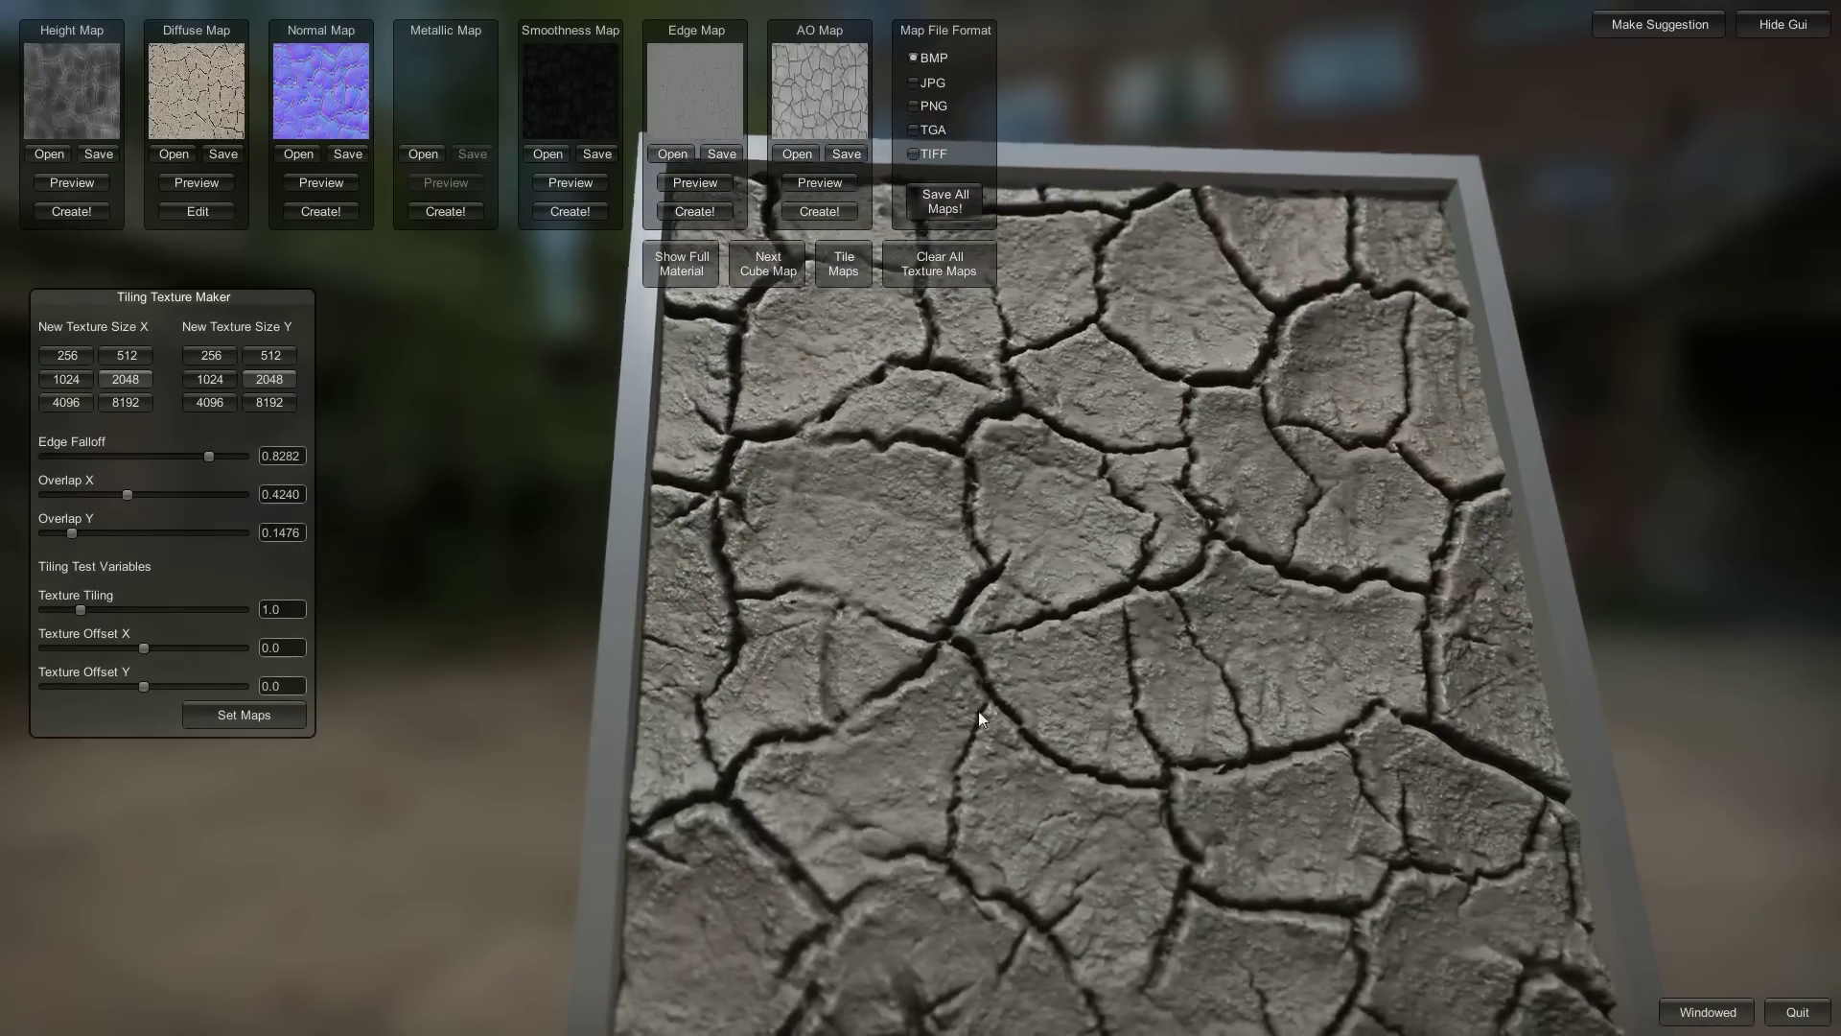
drag(978, 711, 1049, 704)
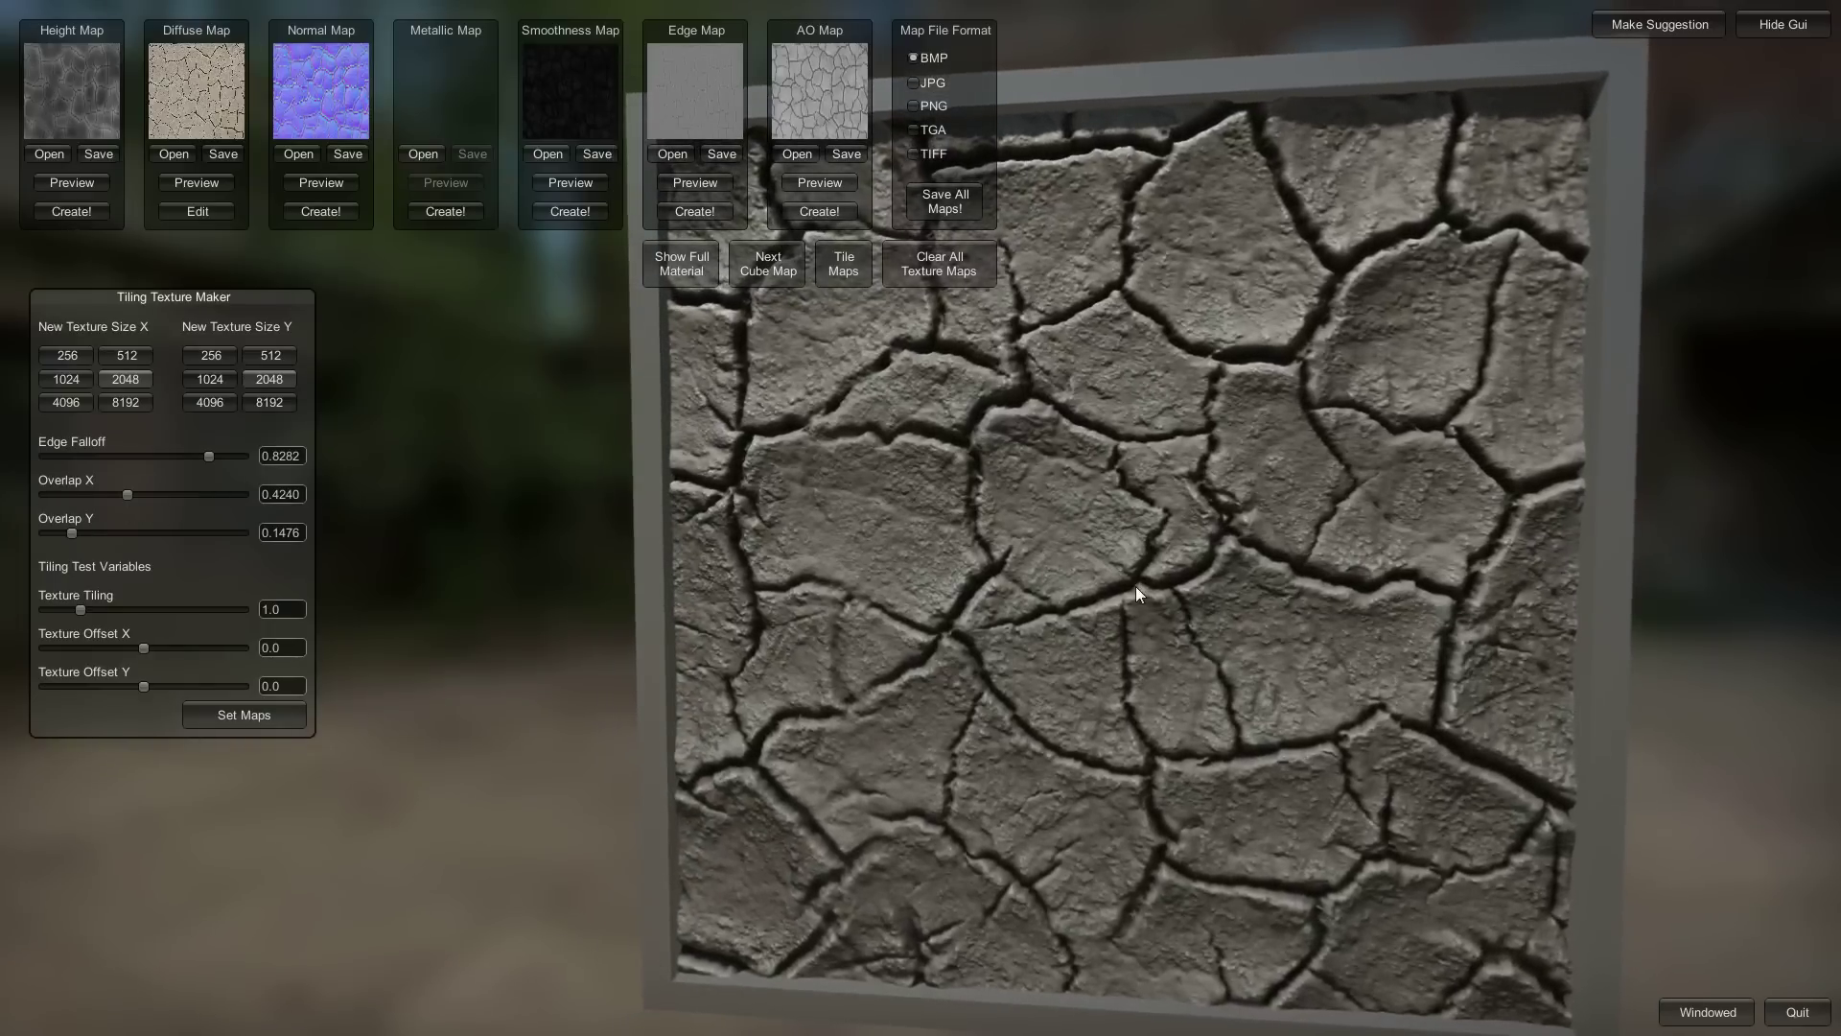
drag(1135, 585, 601, 567)
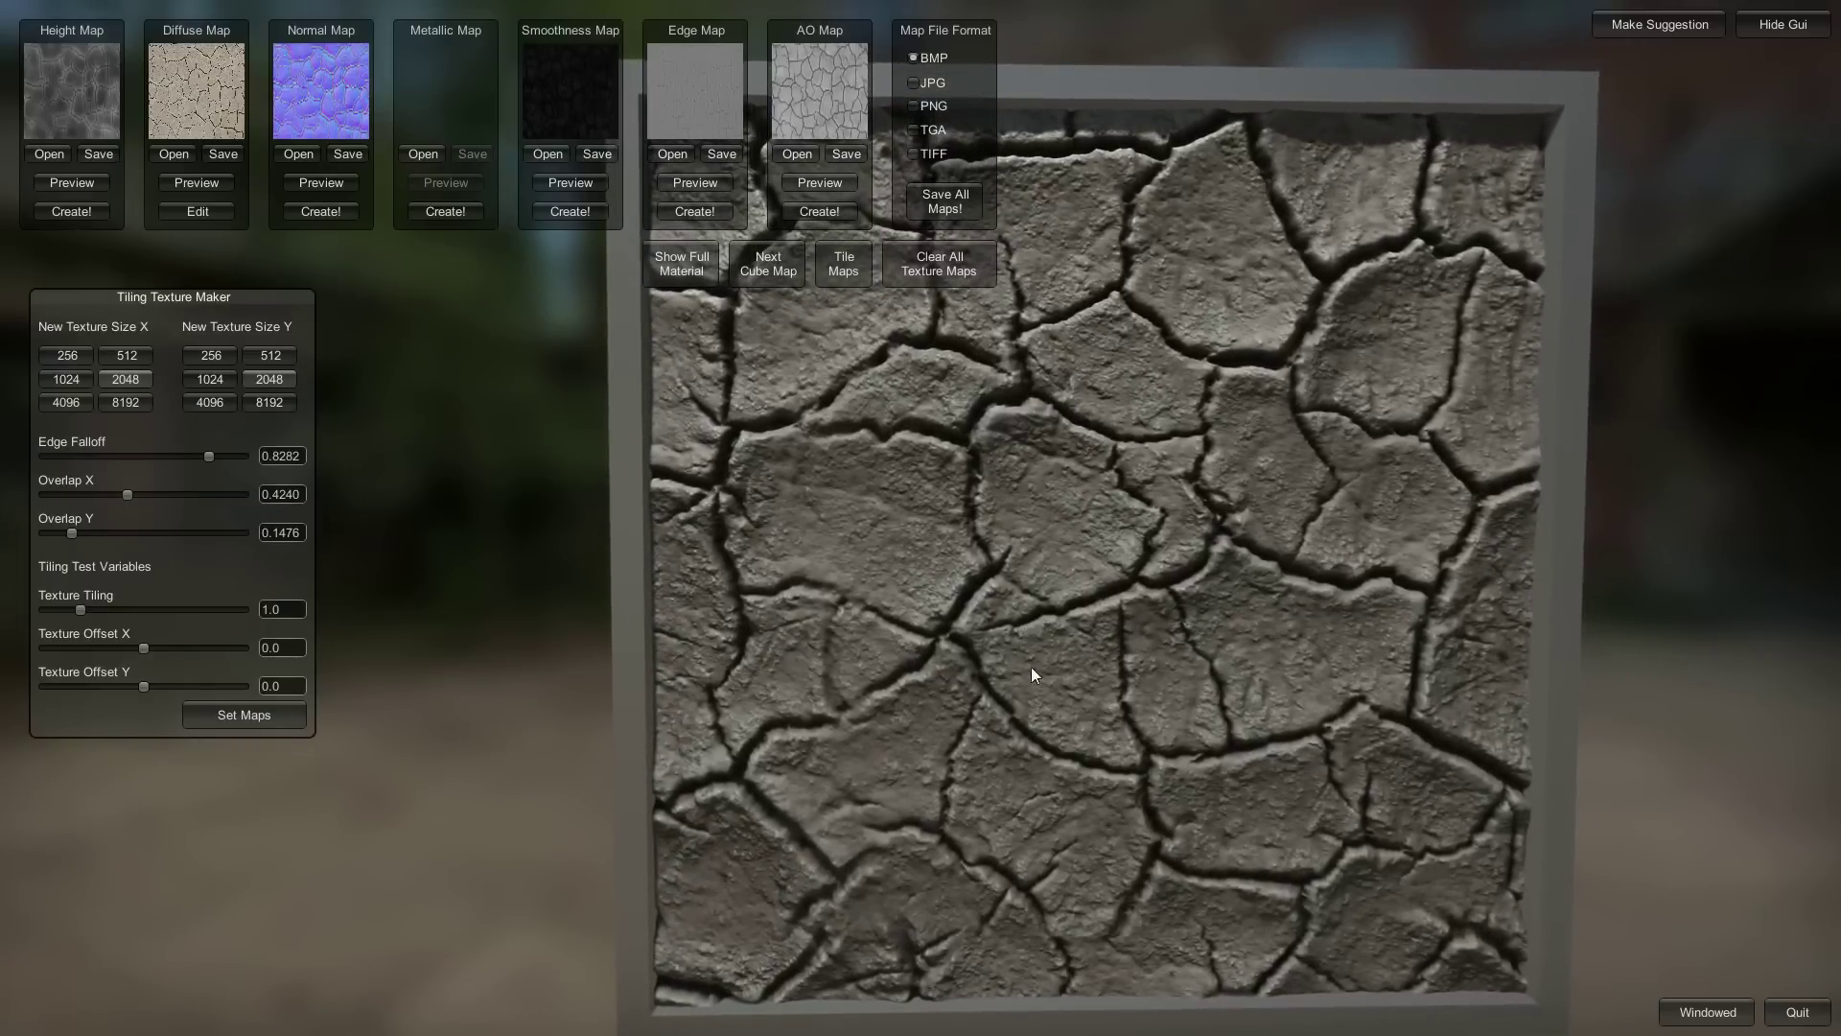
drag(1032, 666, 1027, 563)
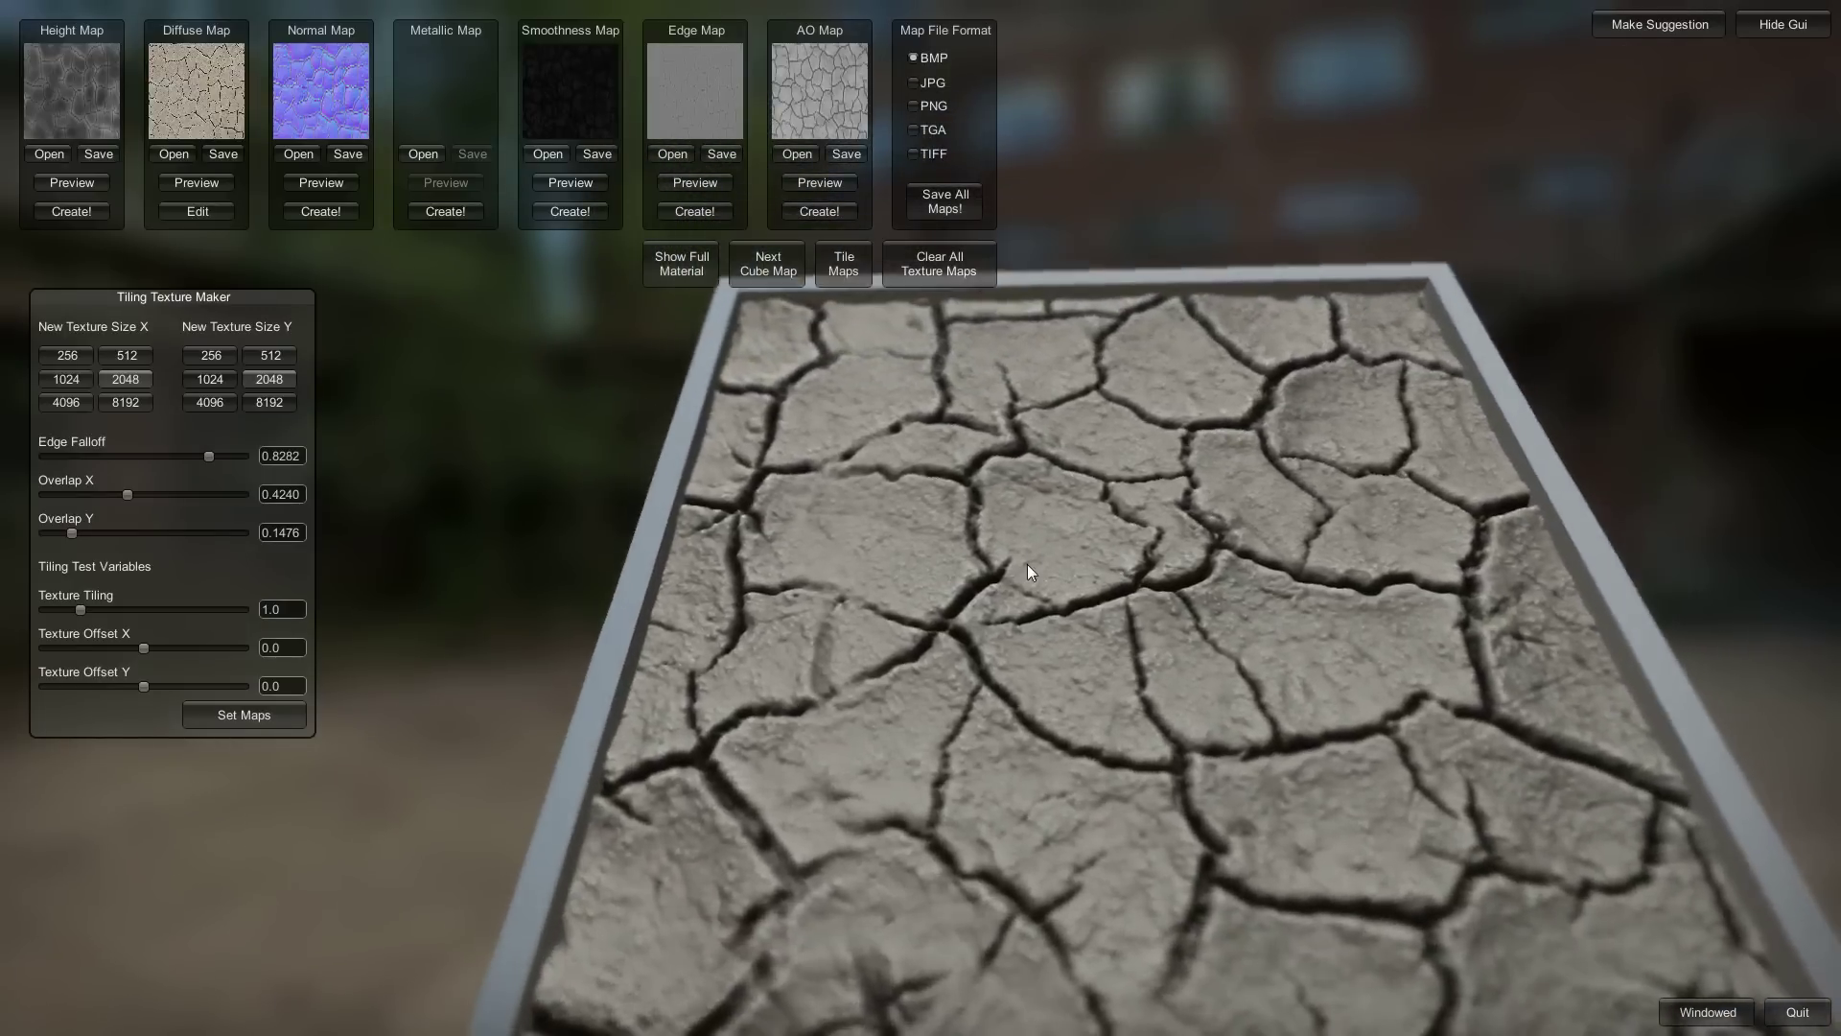
Preview at test tiling 3.78, nudge Overlap Y to 0.1619, and apply with Set Maps
drag(81, 609, 196, 614)
drag(998, 755, 939, 762)
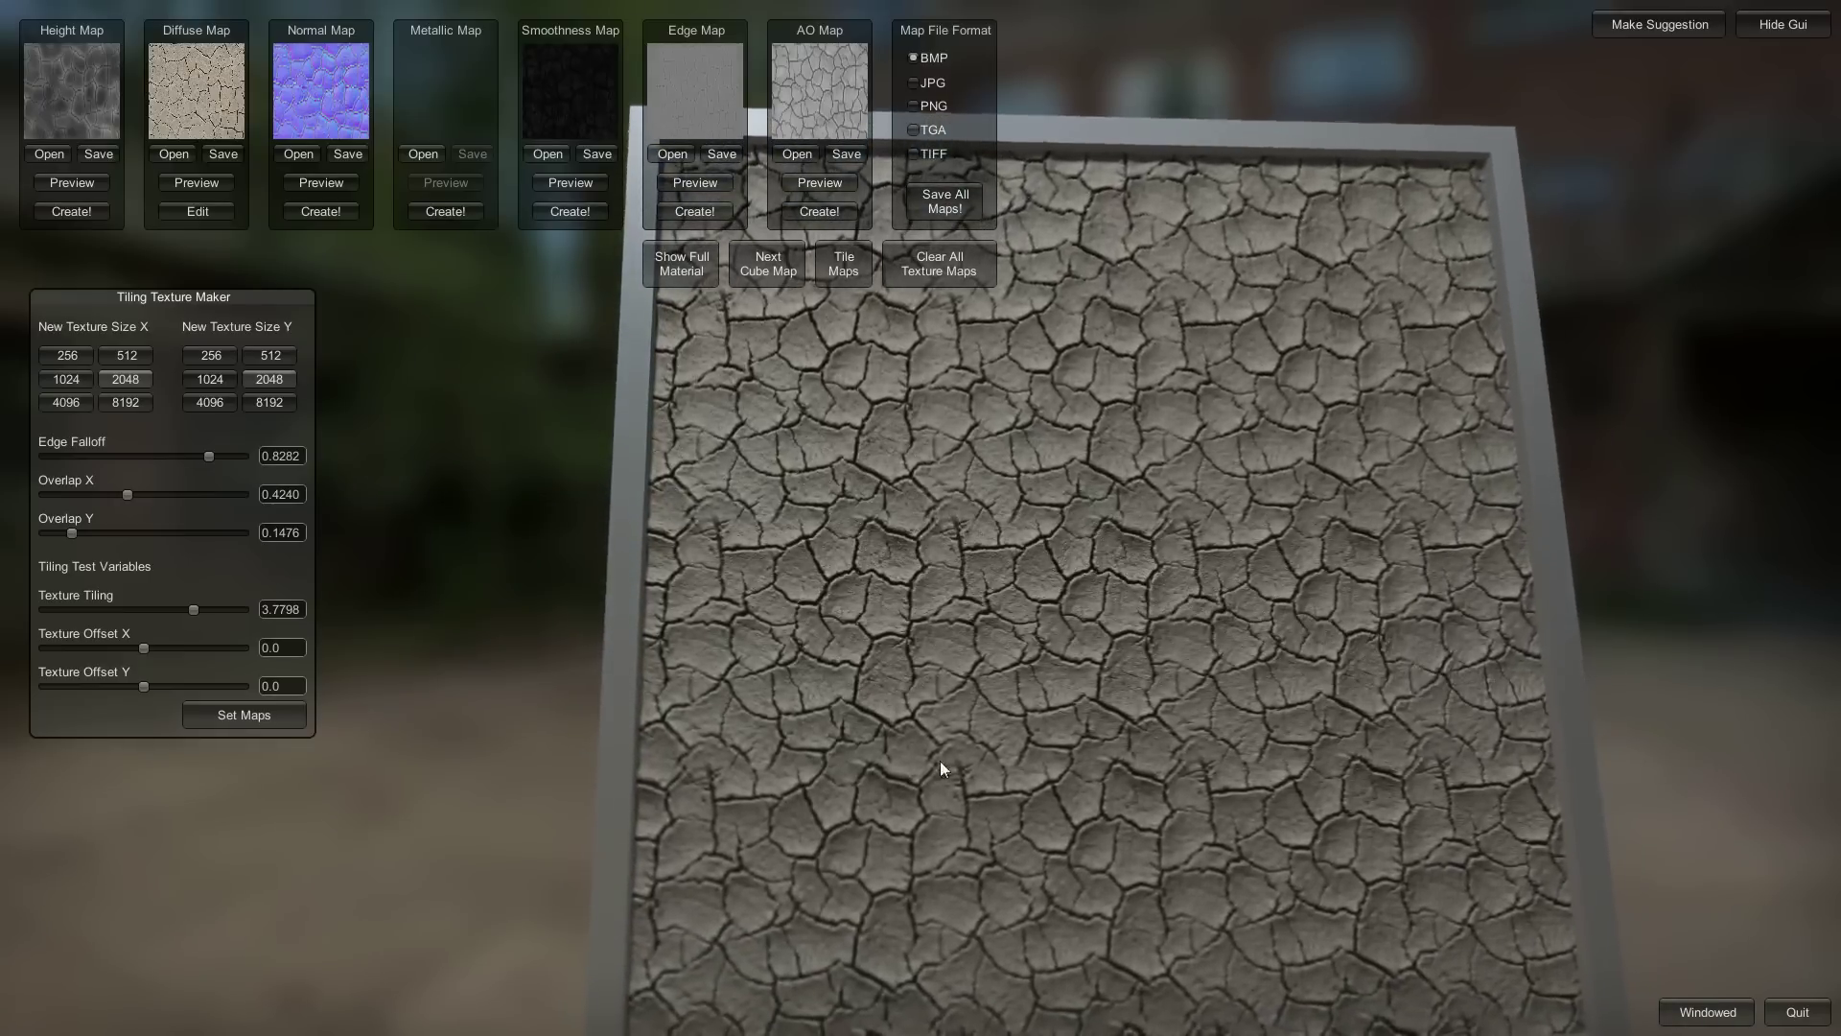
drag(77, 529, 79, 528)
drag(1049, 652, 1109, 542)
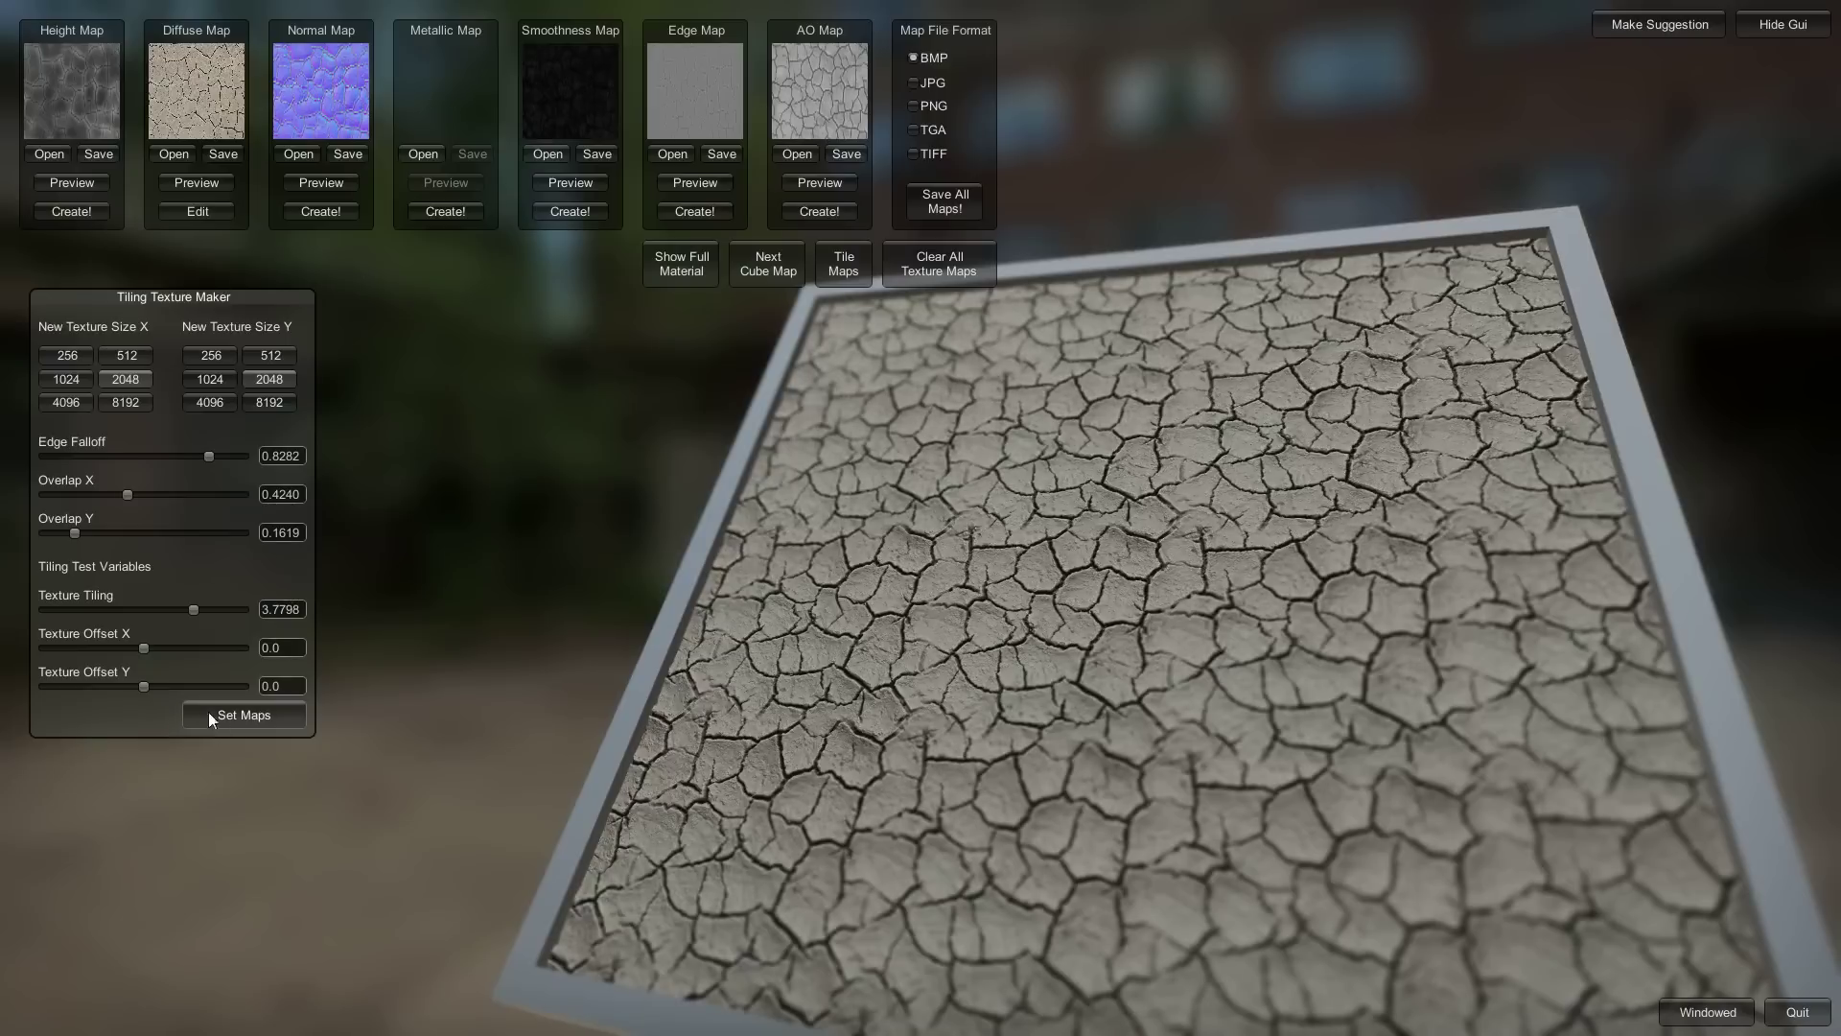
drag(250, 285, 253, 266)
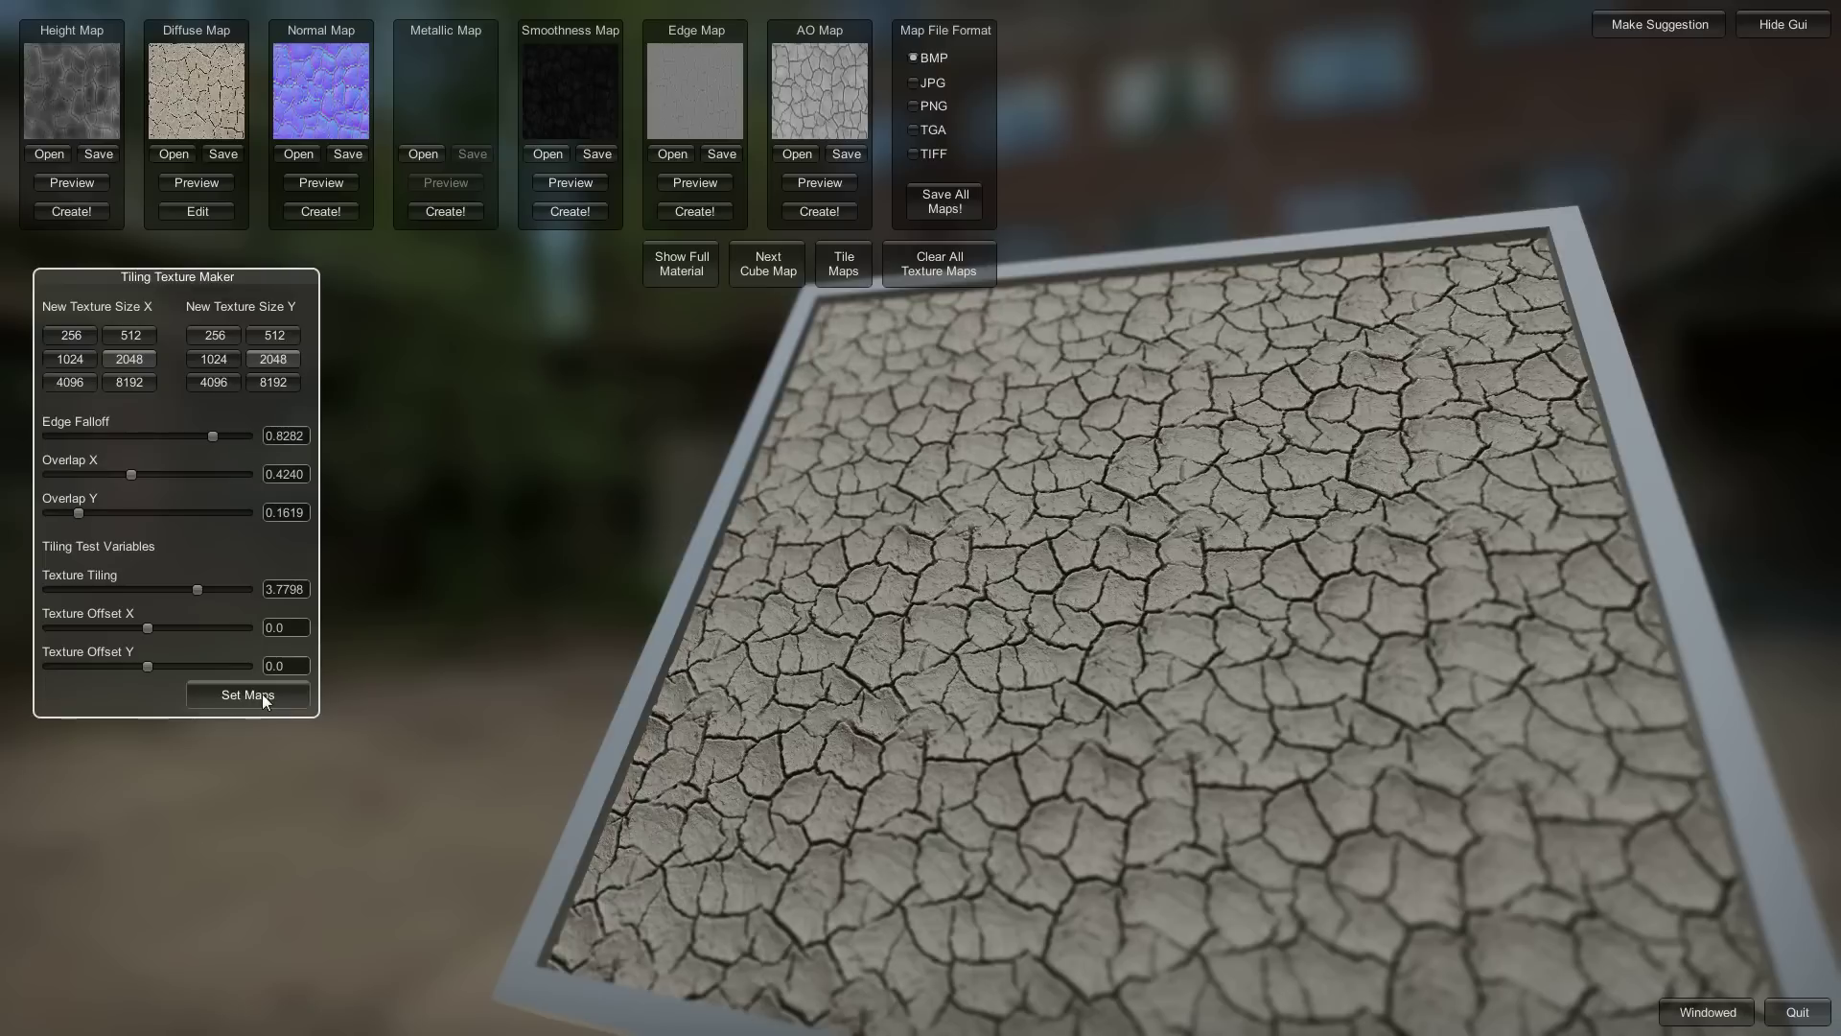
click(260, 695)
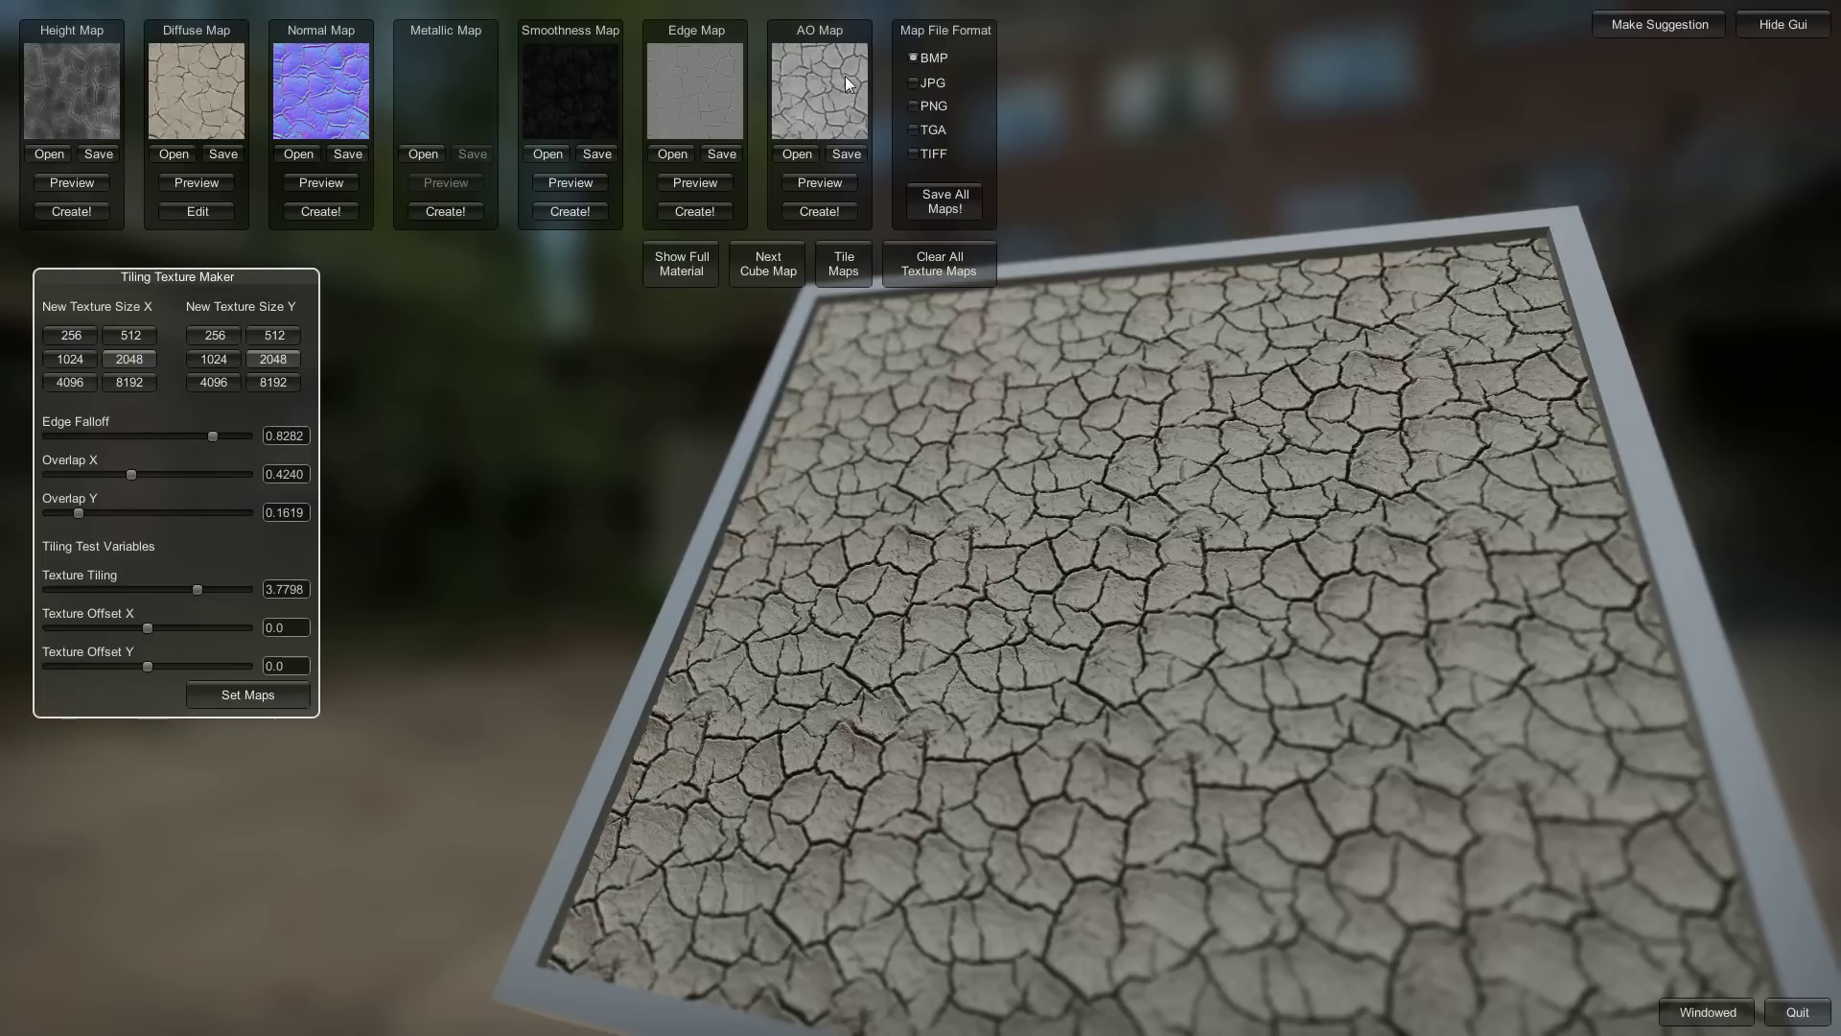
Switch to Show Full Material and set parallax displacement to 0.8173 while orbiting the plane
click(687, 262)
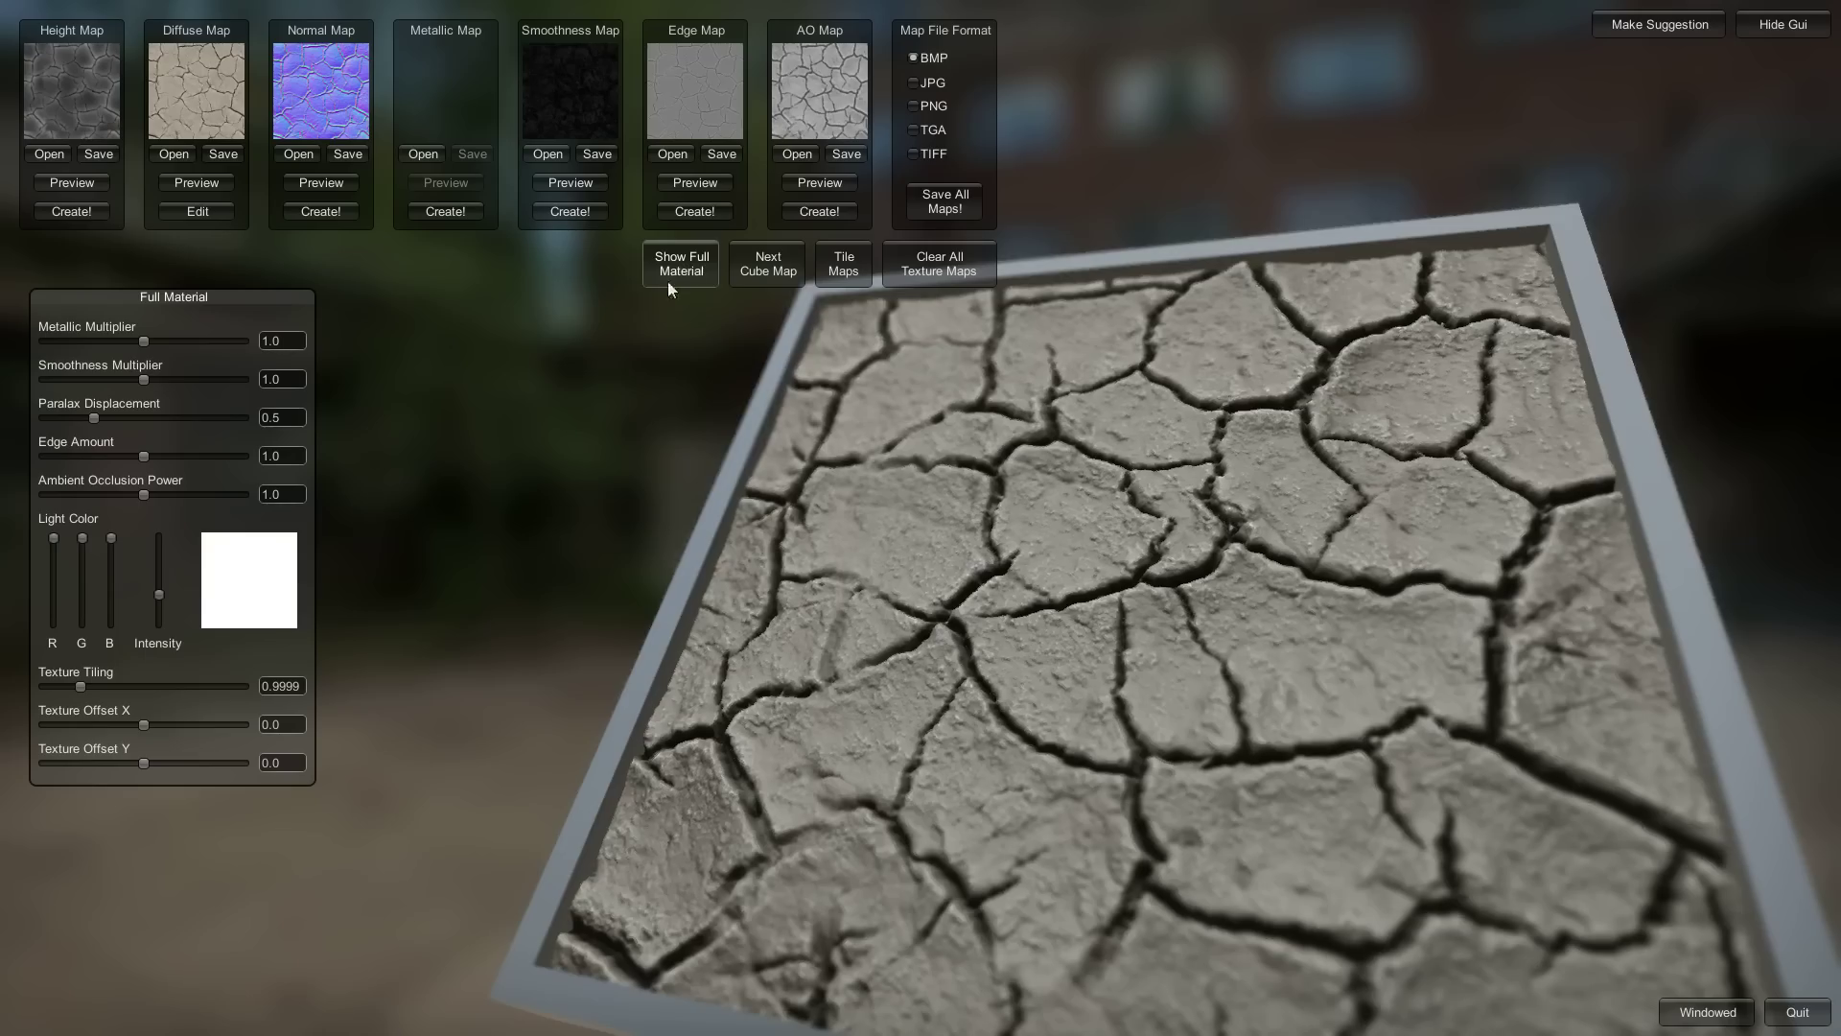
drag(1054, 629, 122, 417)
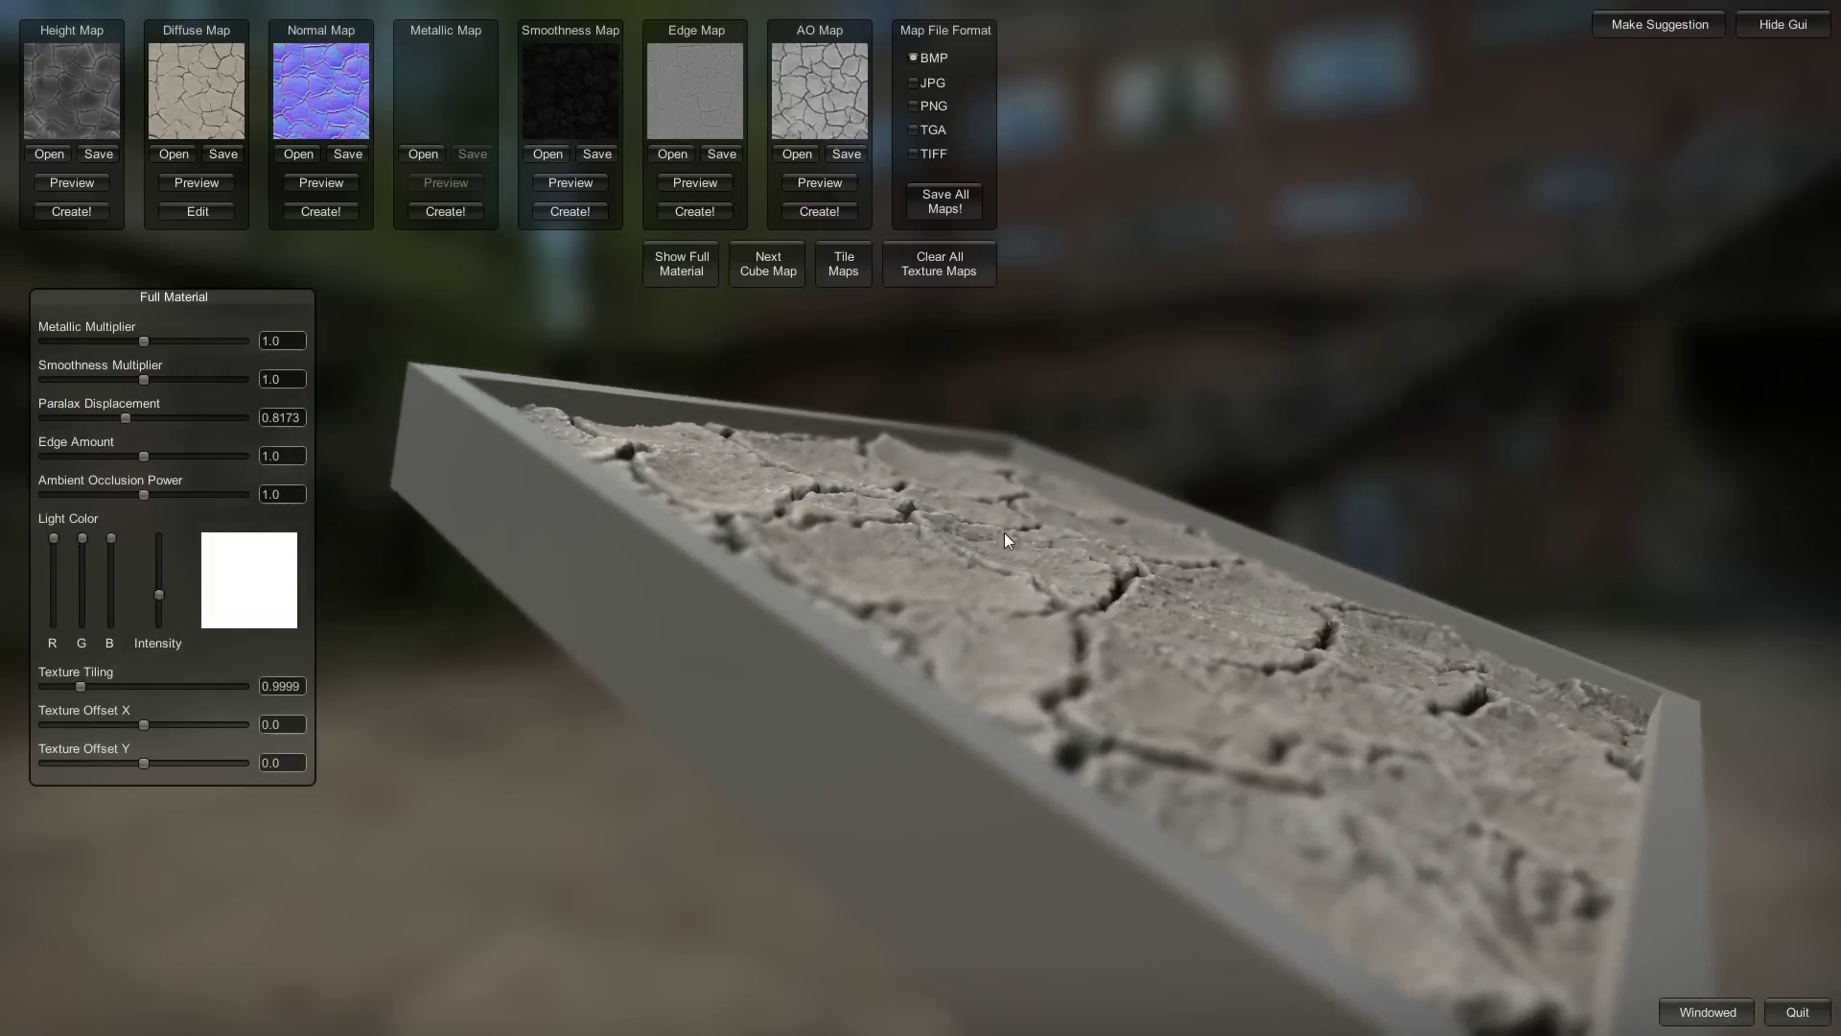
drag(1004, 532, 1068, 612)
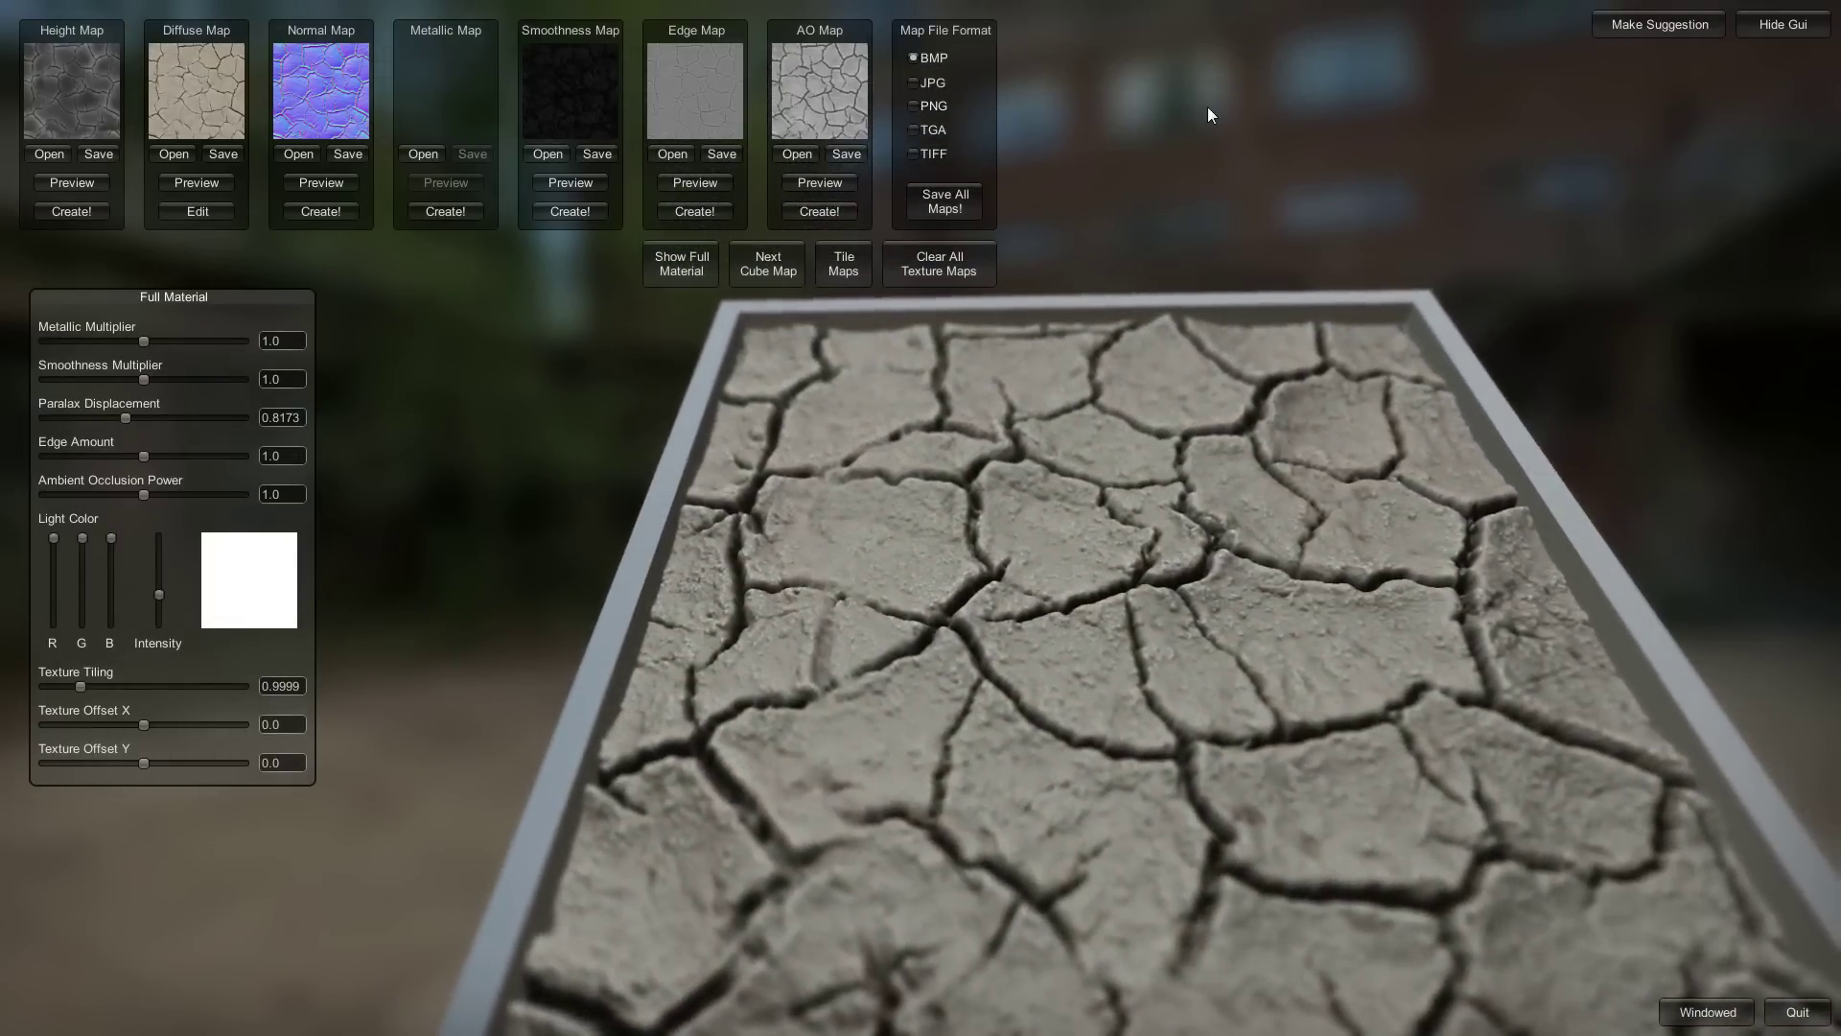
Save all maps as BMP files named 'cracked_dirt' in the Output folder
click(952, 210)
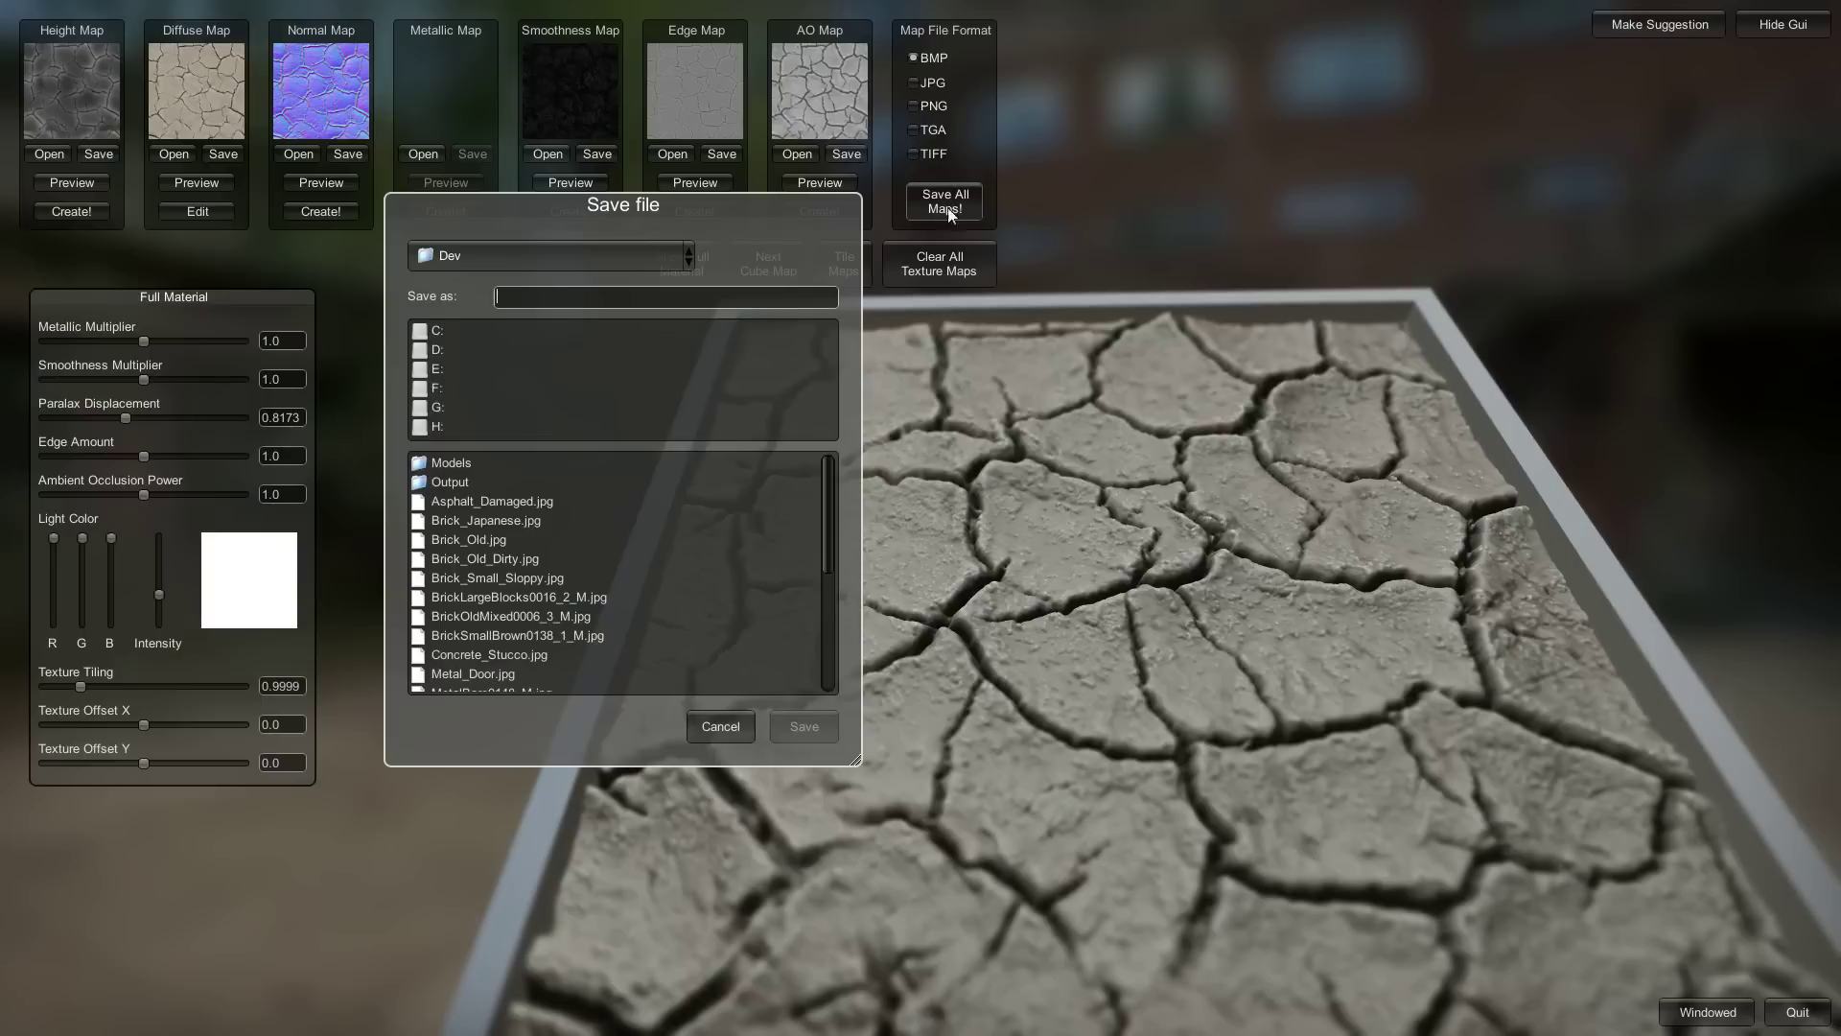
double_click(433, 481)
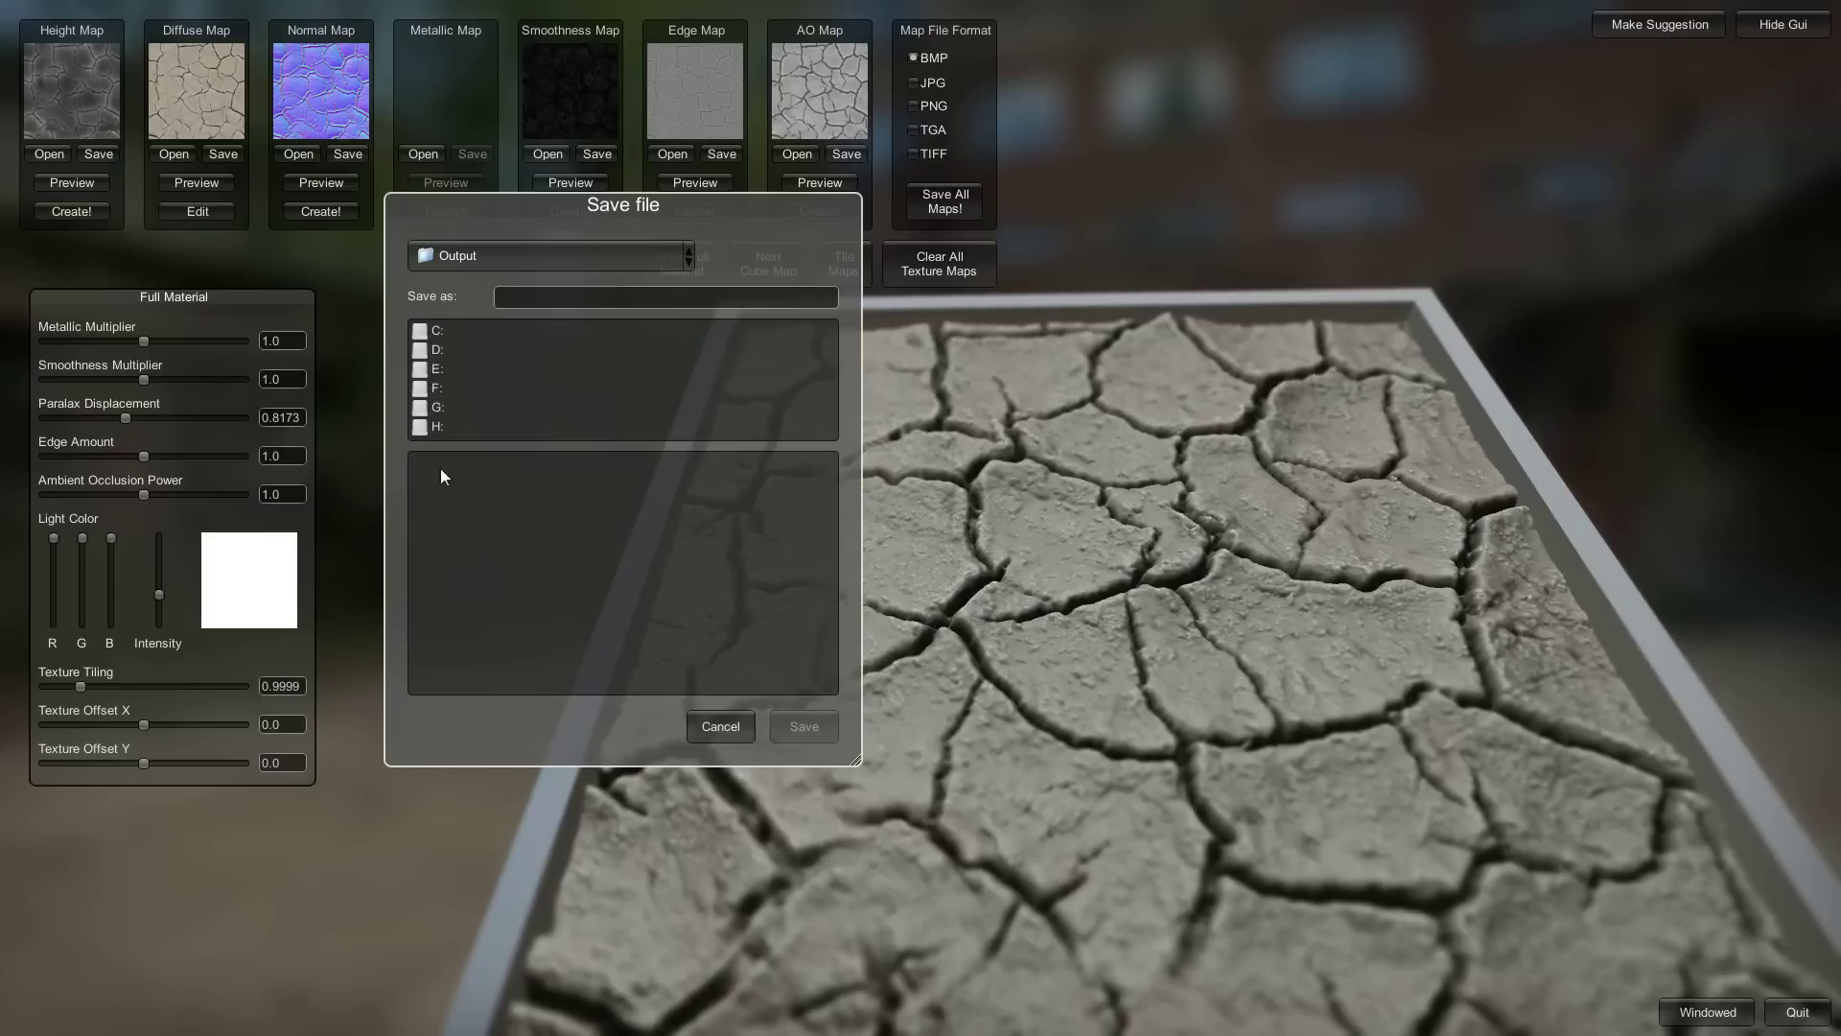
click(532, 293)
text(crac)
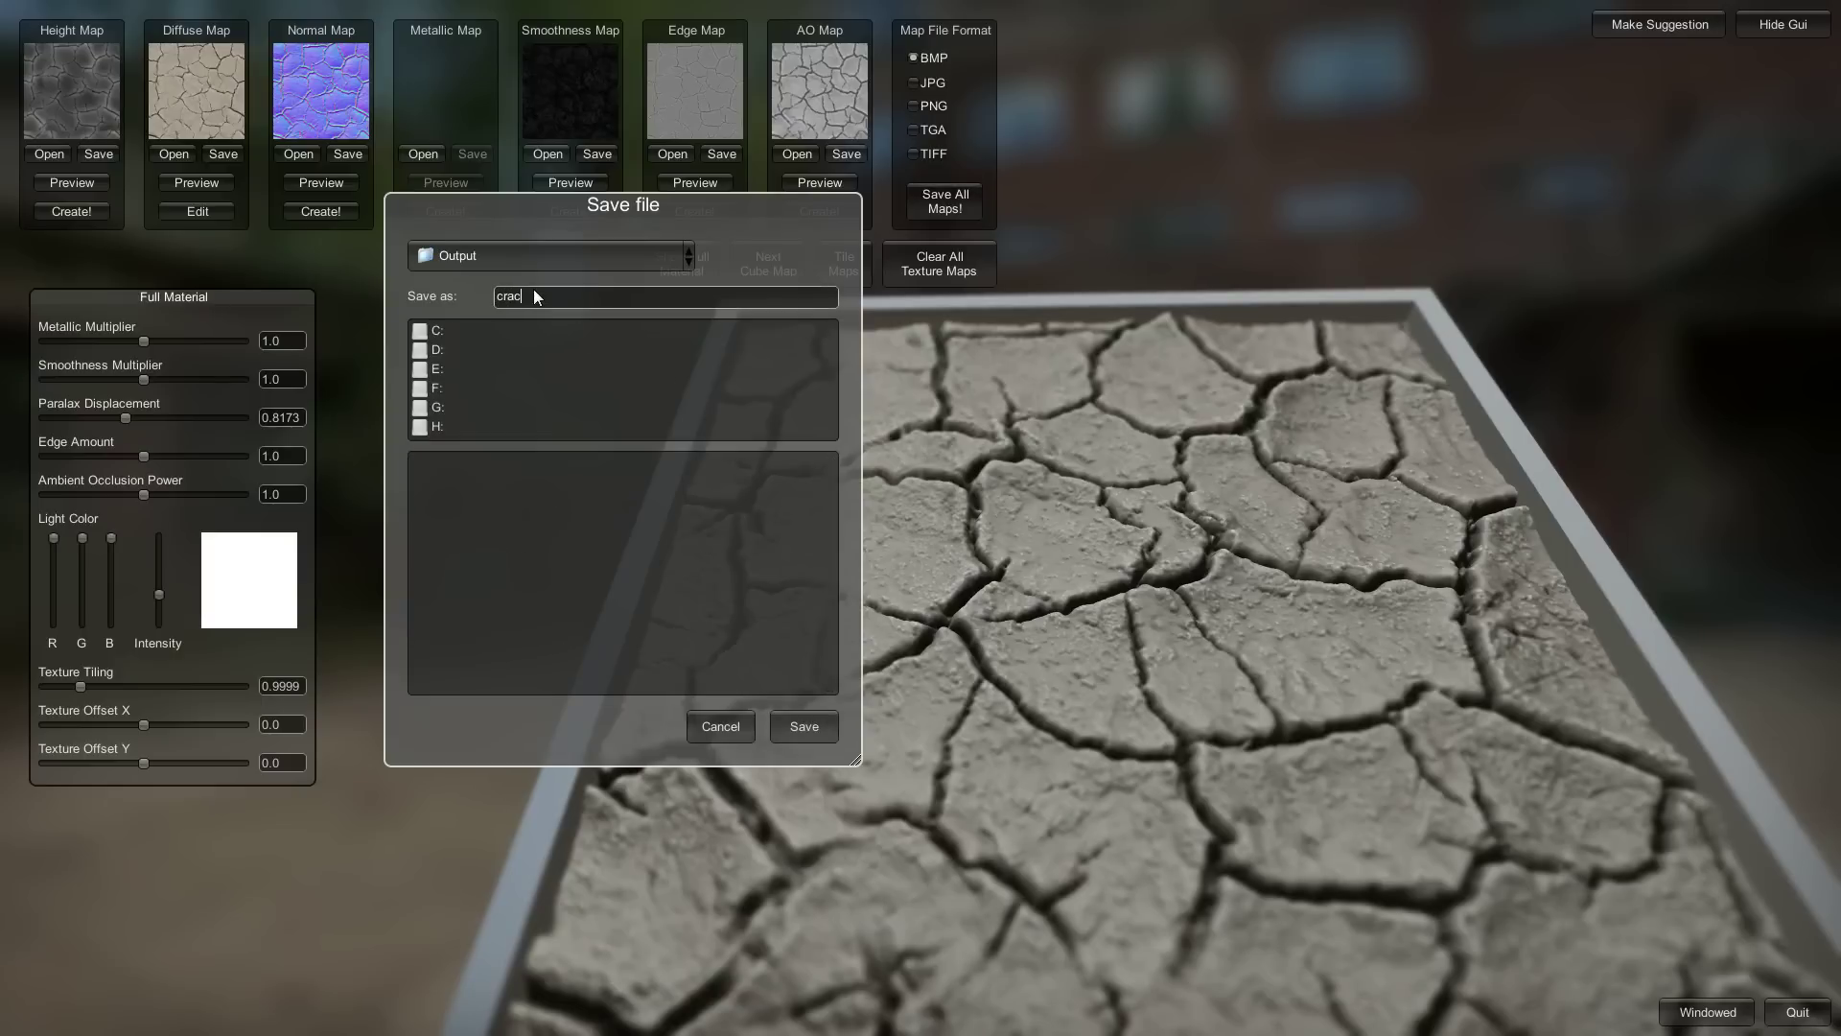
text(ked_dirt)
click(798, 725)
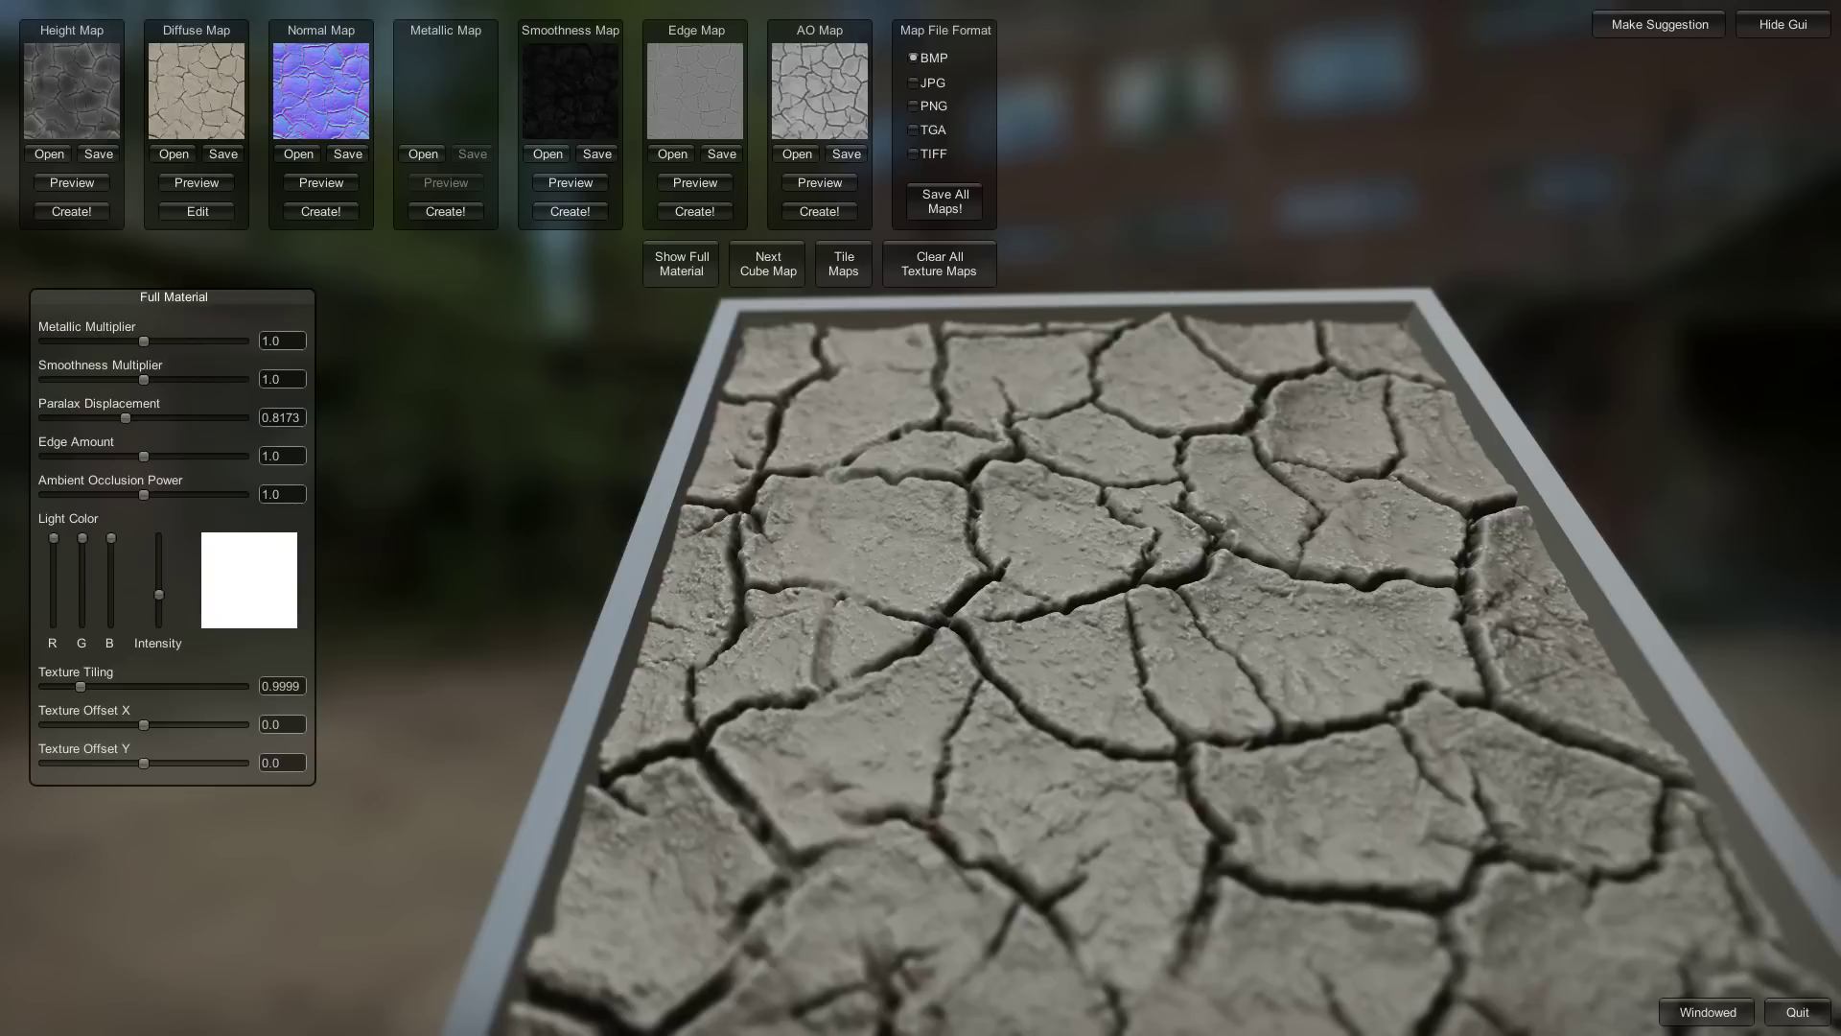
Hide and restore the GUI, then raise texture tiling to about 1.92 so the mud repeats twice
drag(1015, 504, 1769, 52)
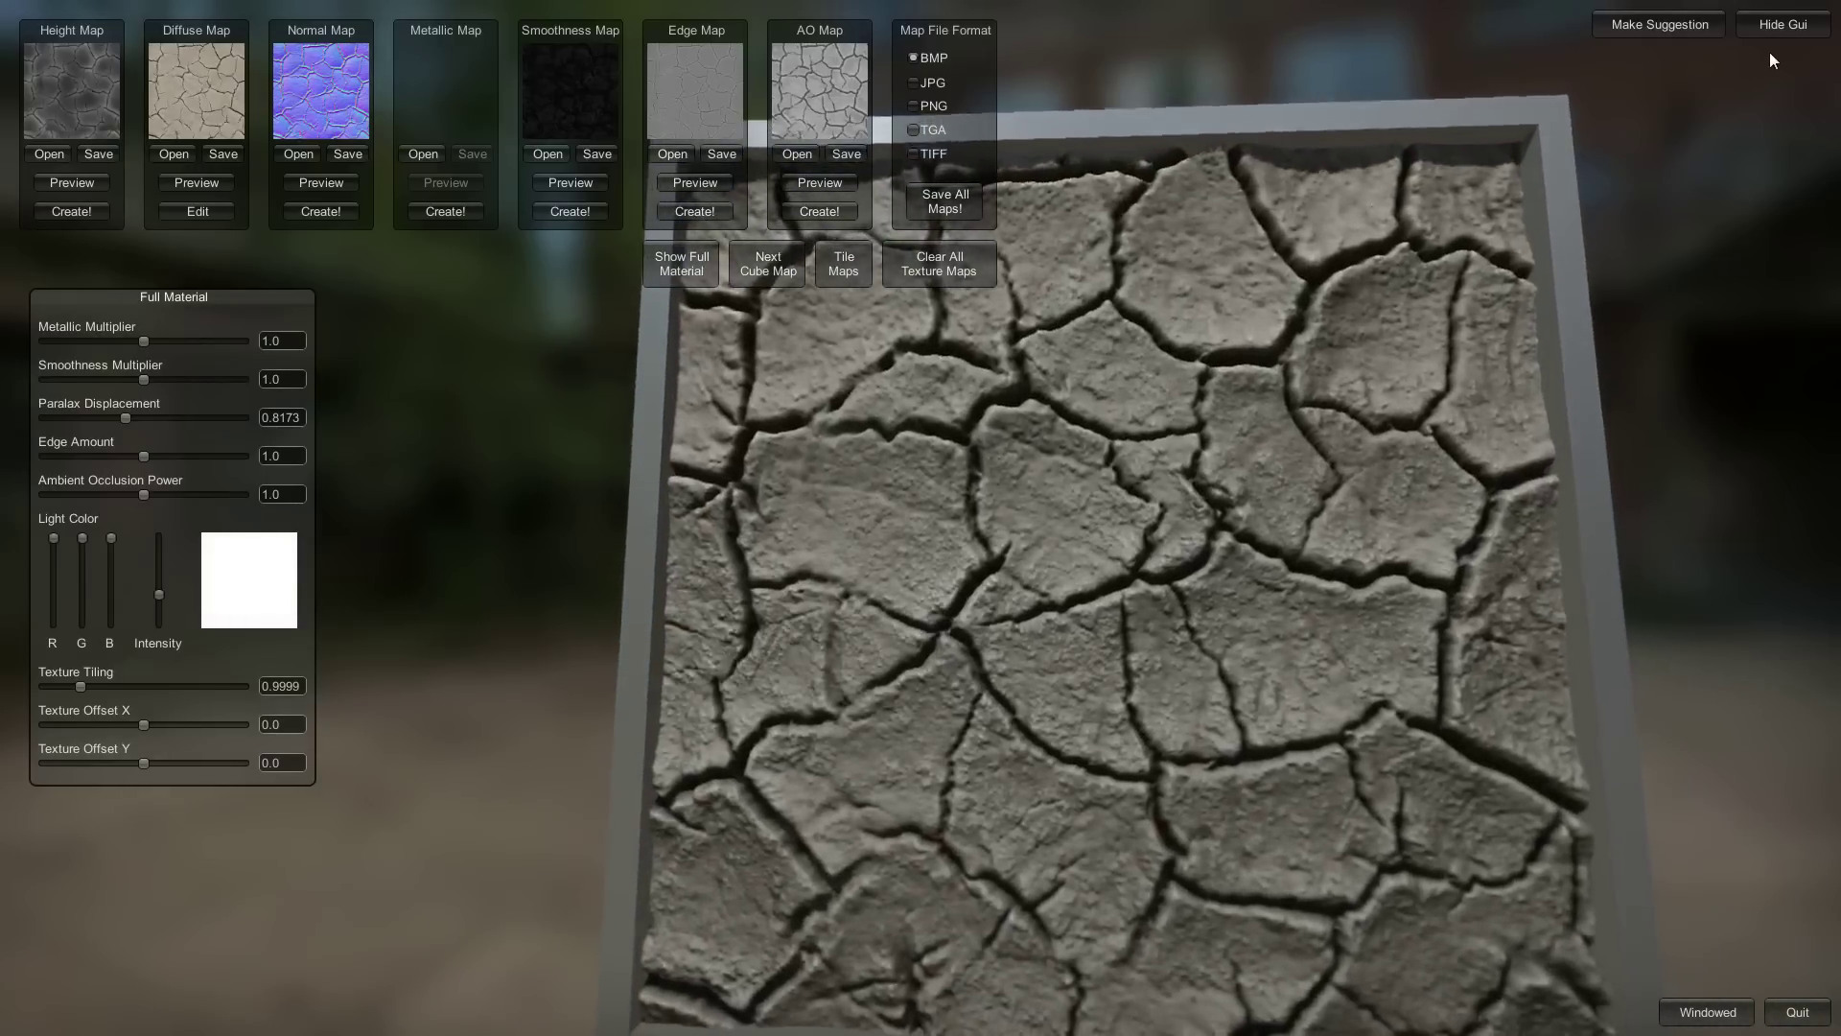
click(1768, 31)
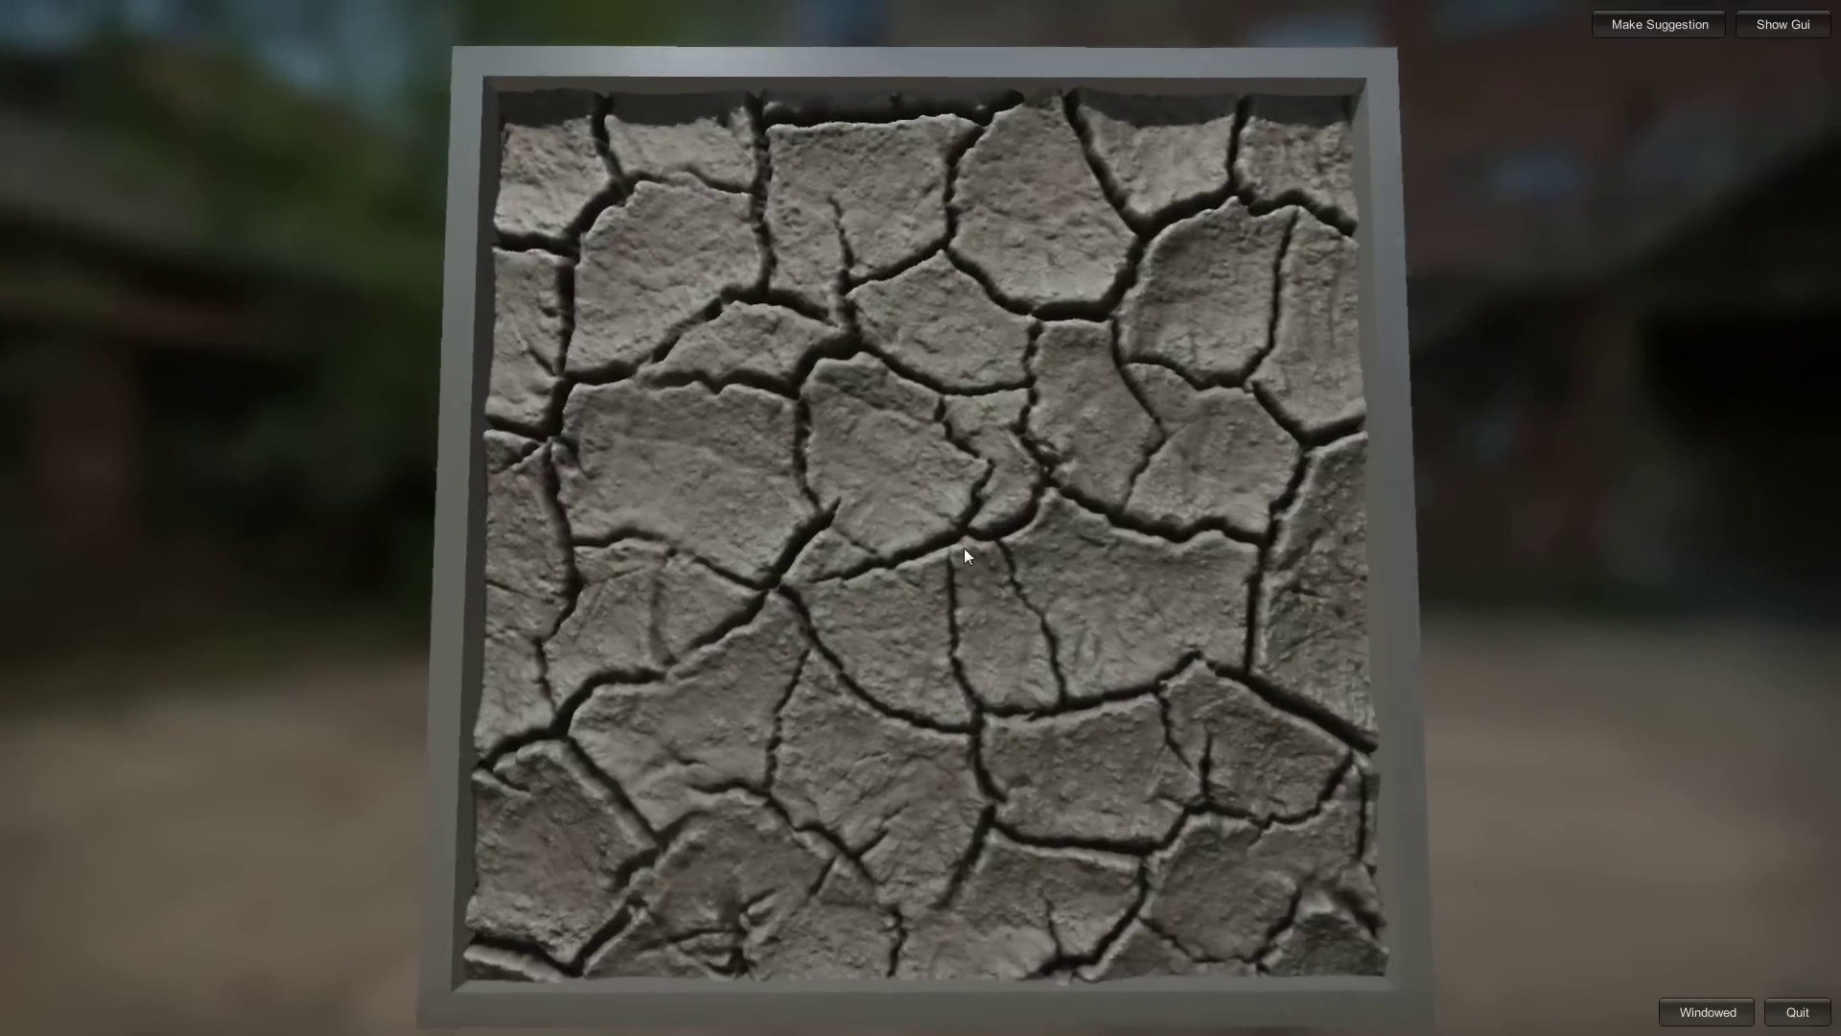
drag(963, 548, 1072, 545)
click(1779, 25)
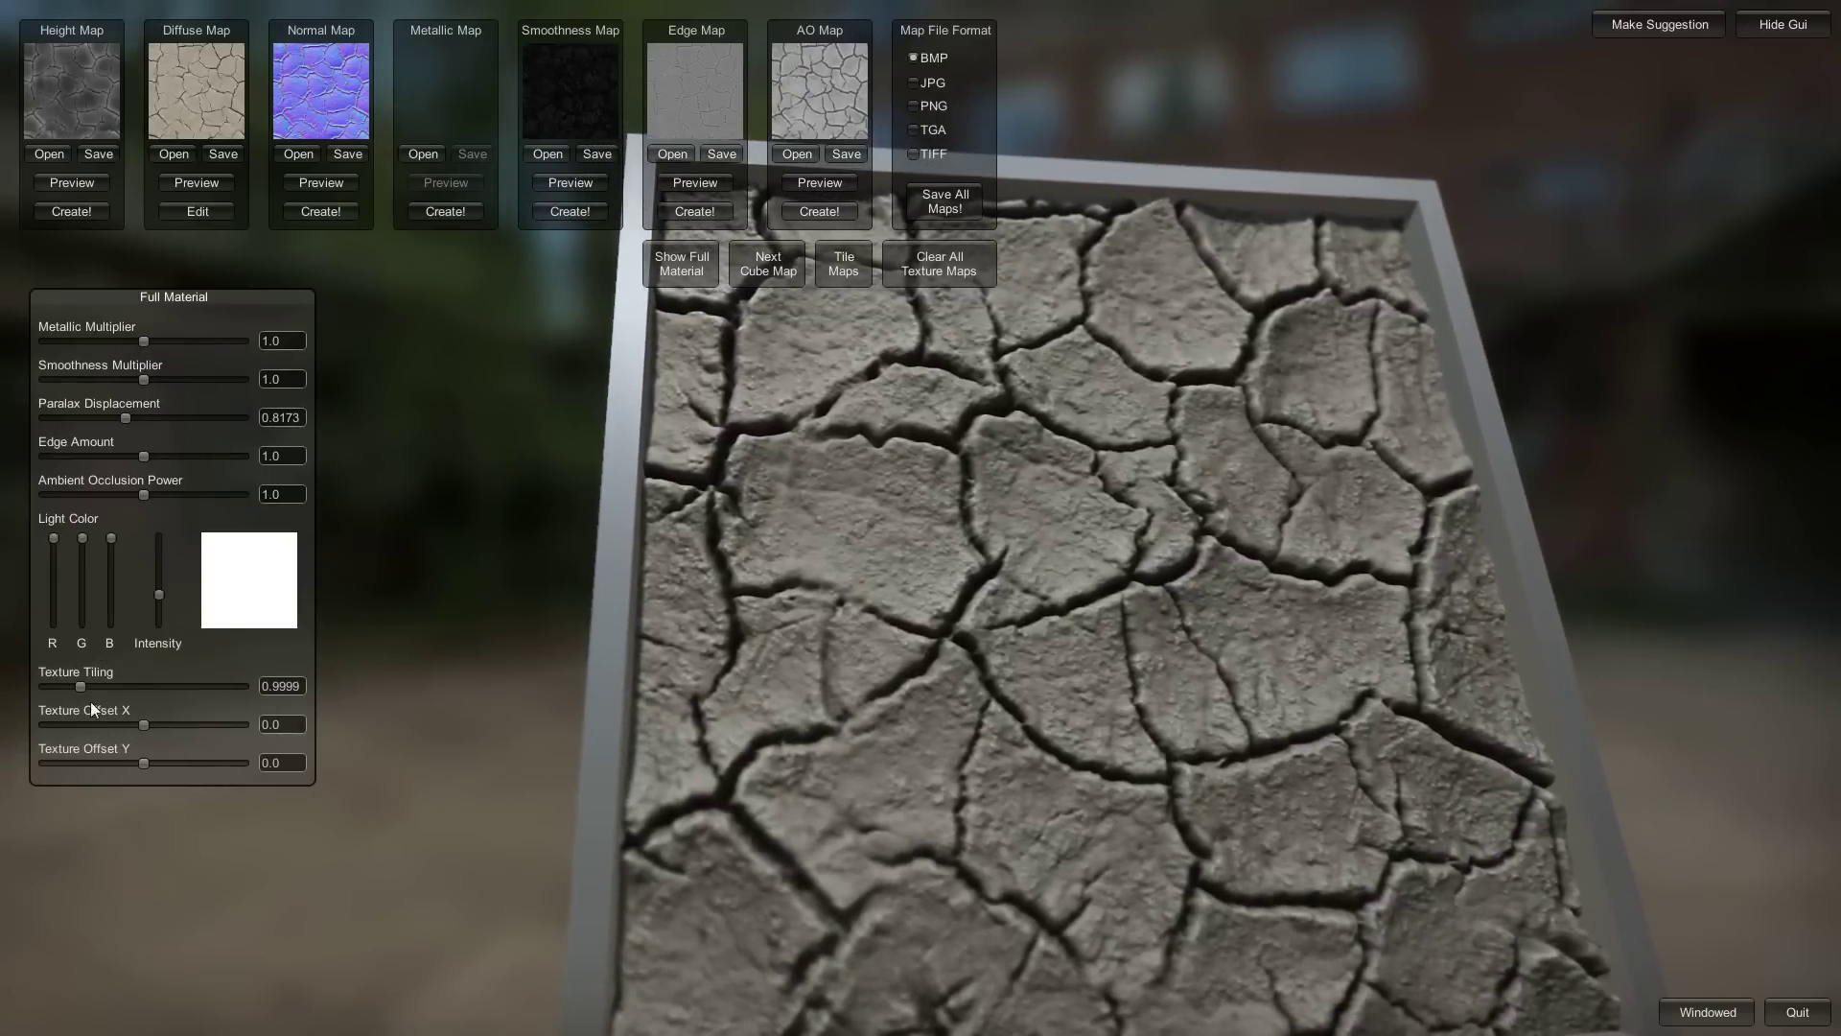
drag(82, 687, 118, 686)
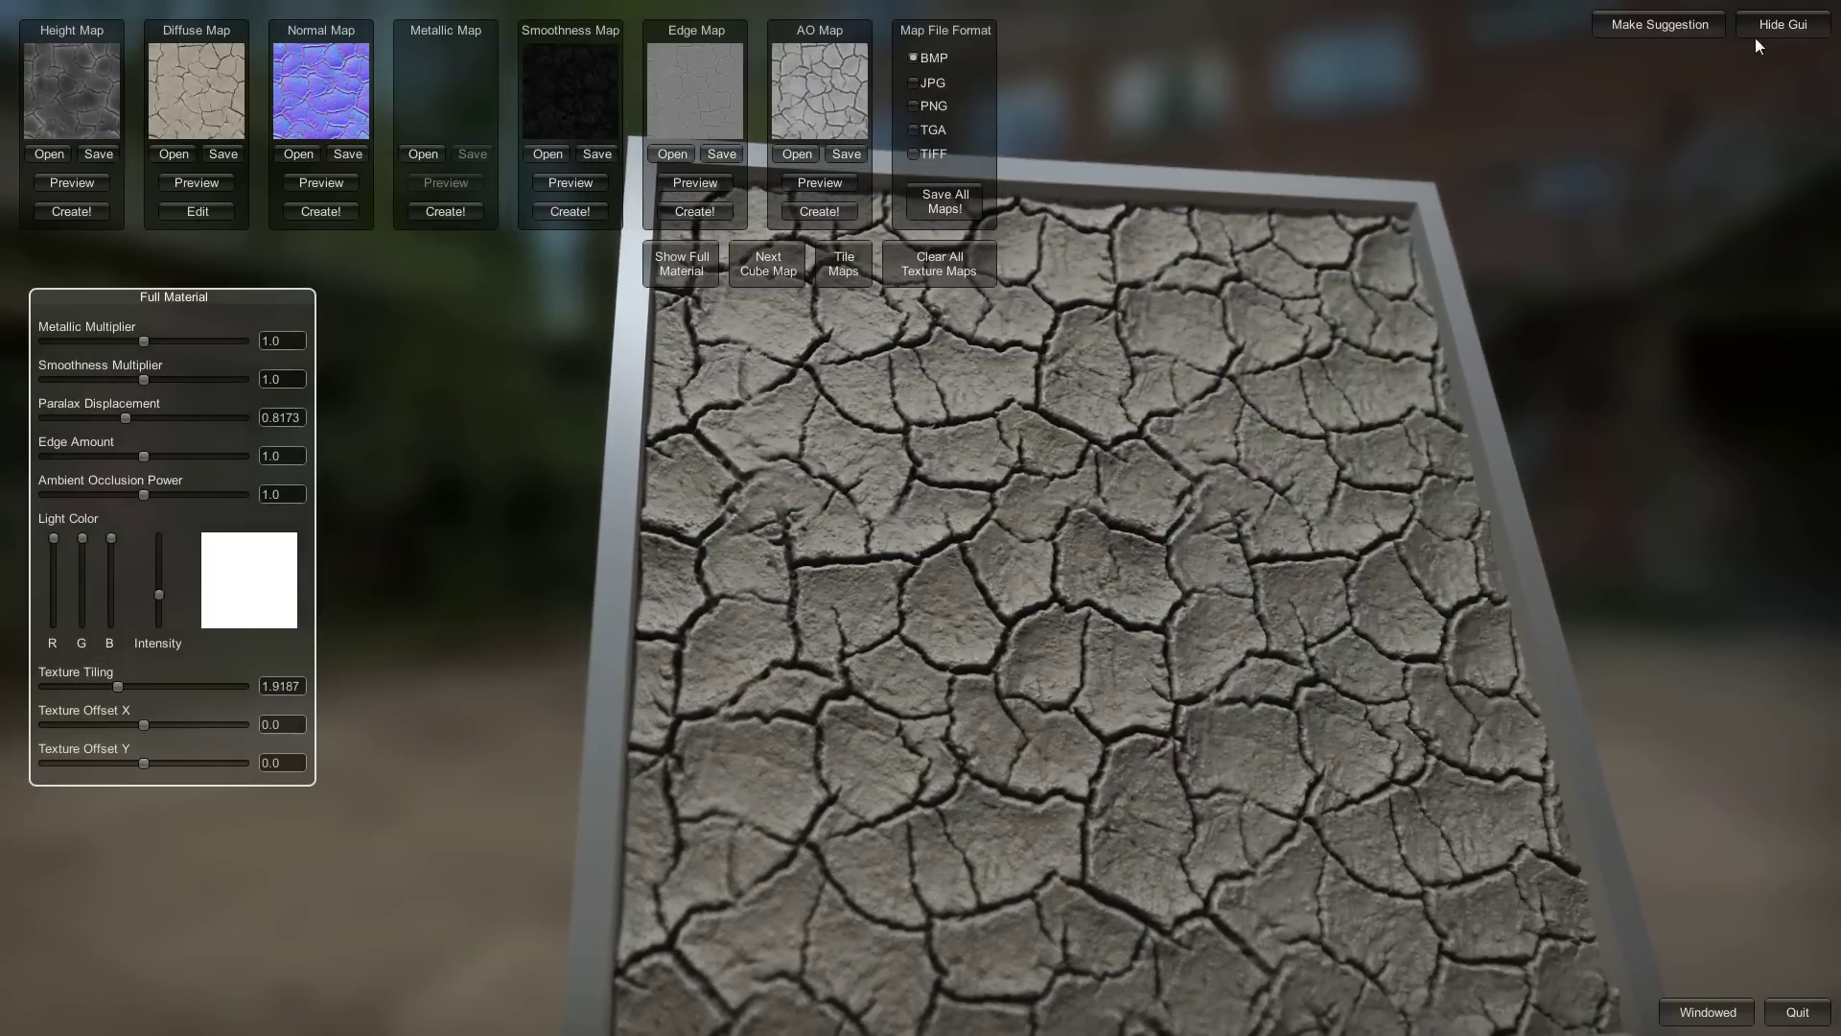